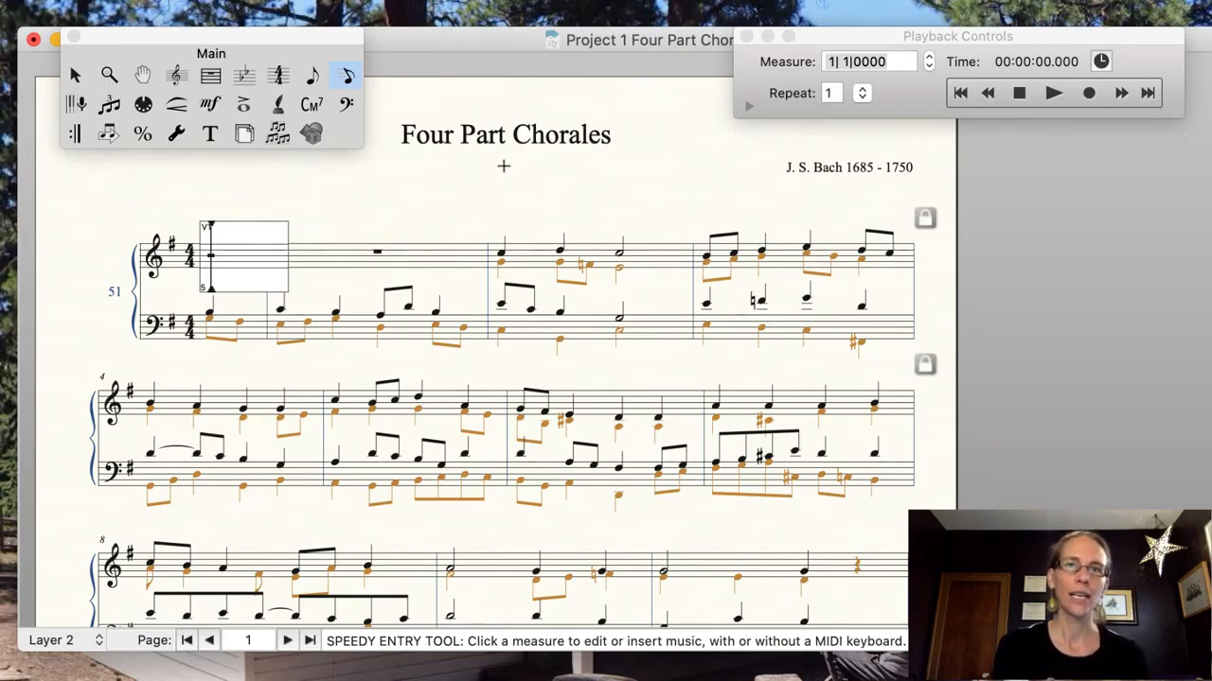
click(600, 16)
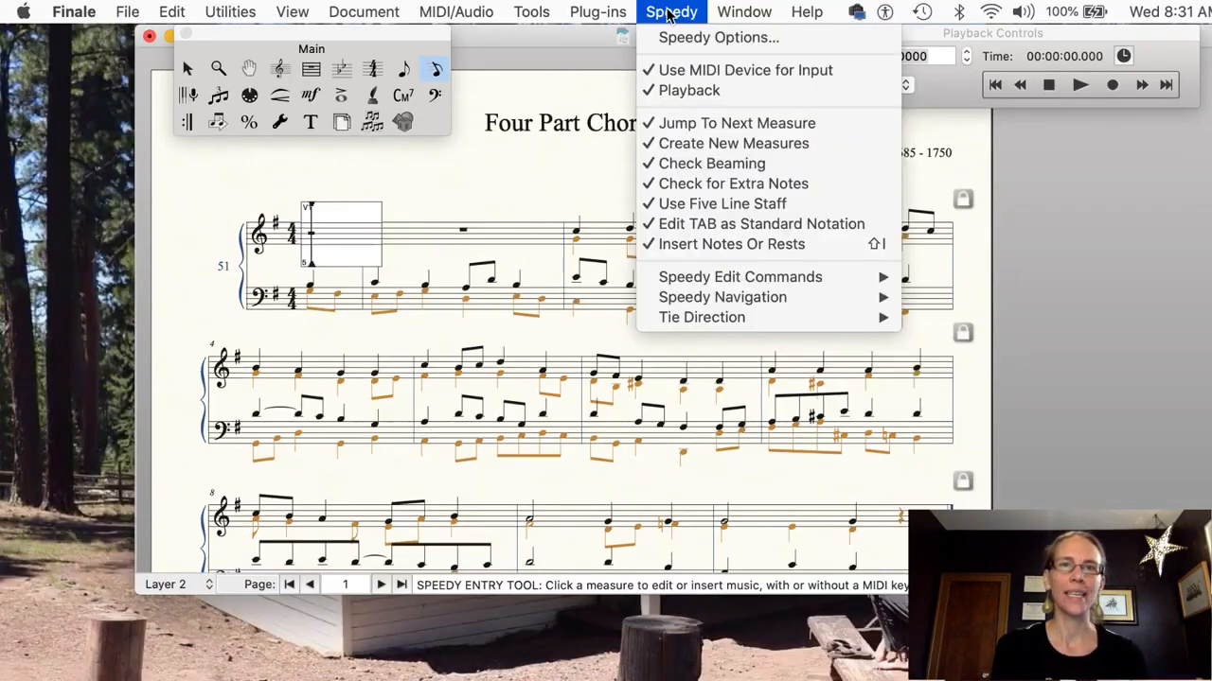
click(688, 73)
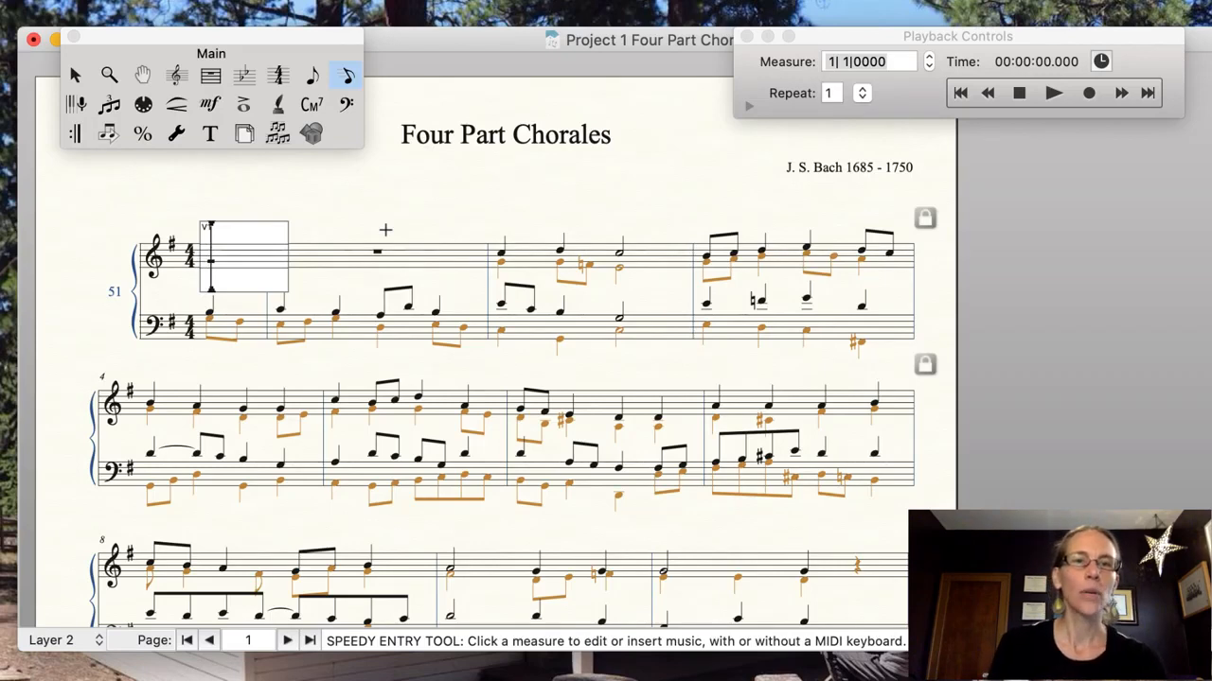
key(5)
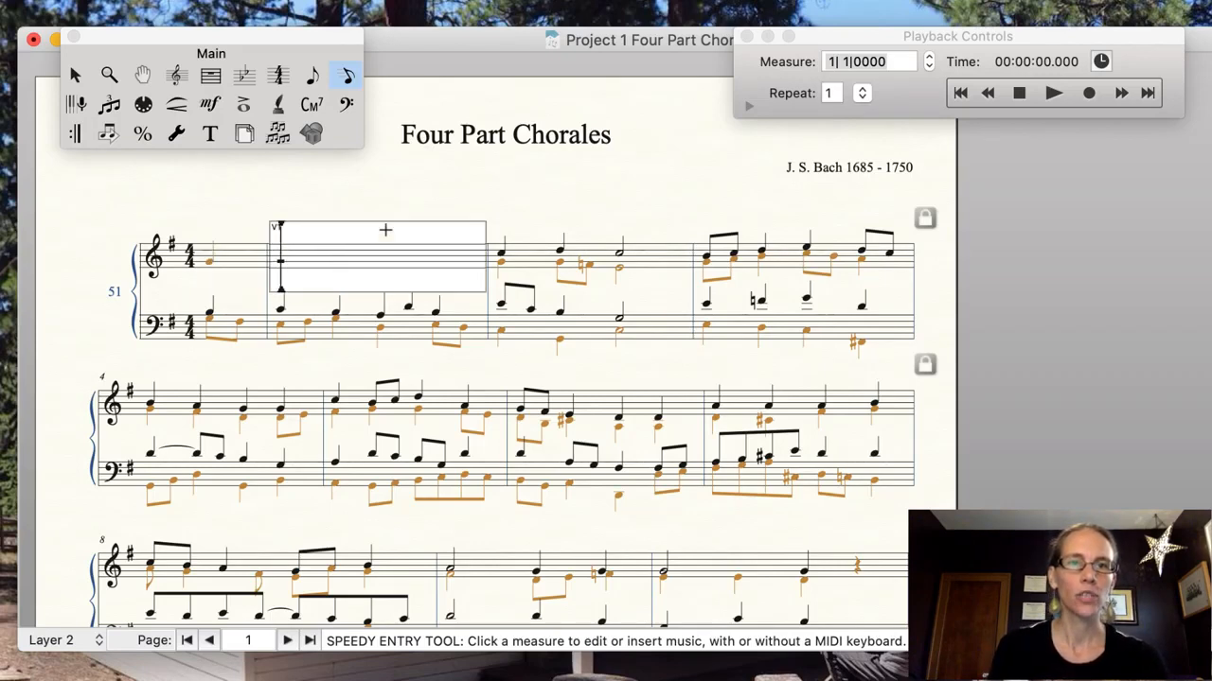
key(Left)
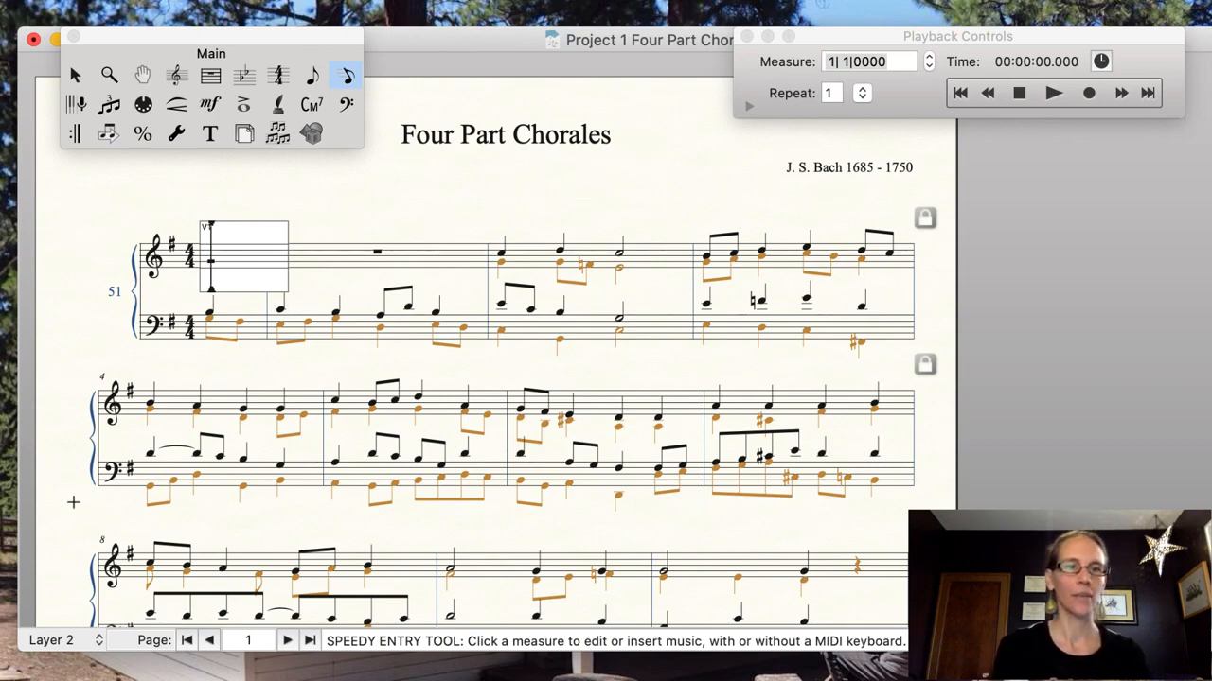
Step: Switch to Layer 1 and enter a quarter-note G in the treble staff's pickup measure
click(58, 639)
click(305, 190)
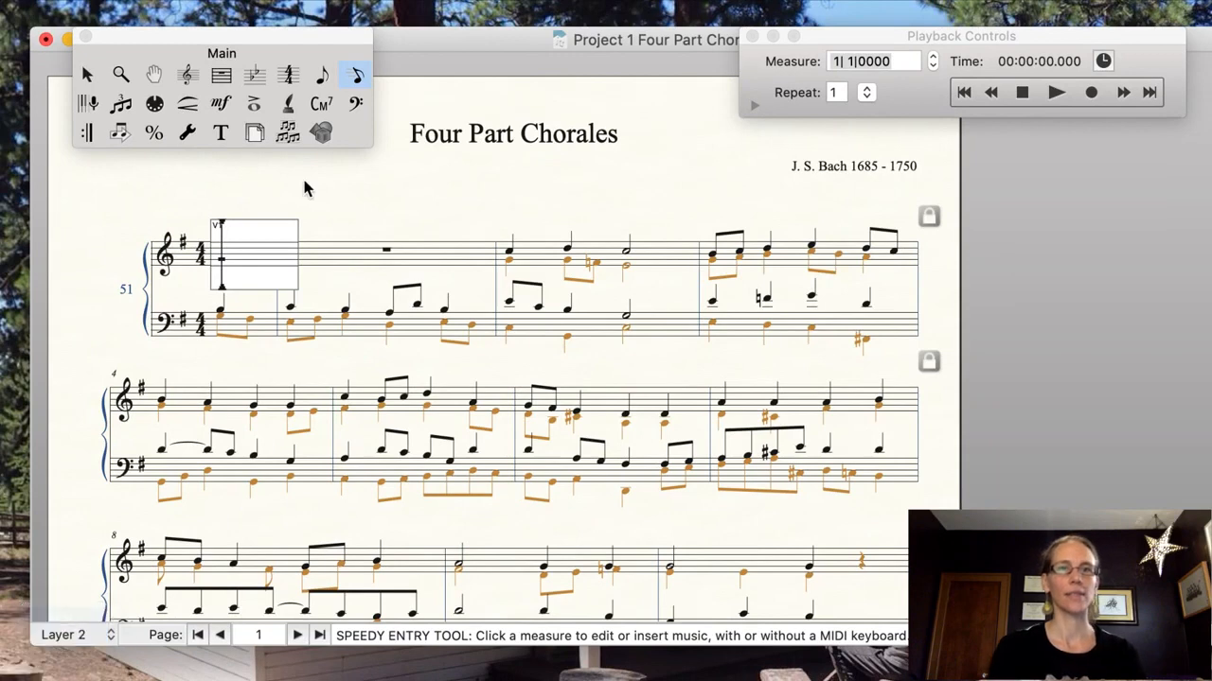
key(super+alt+1)
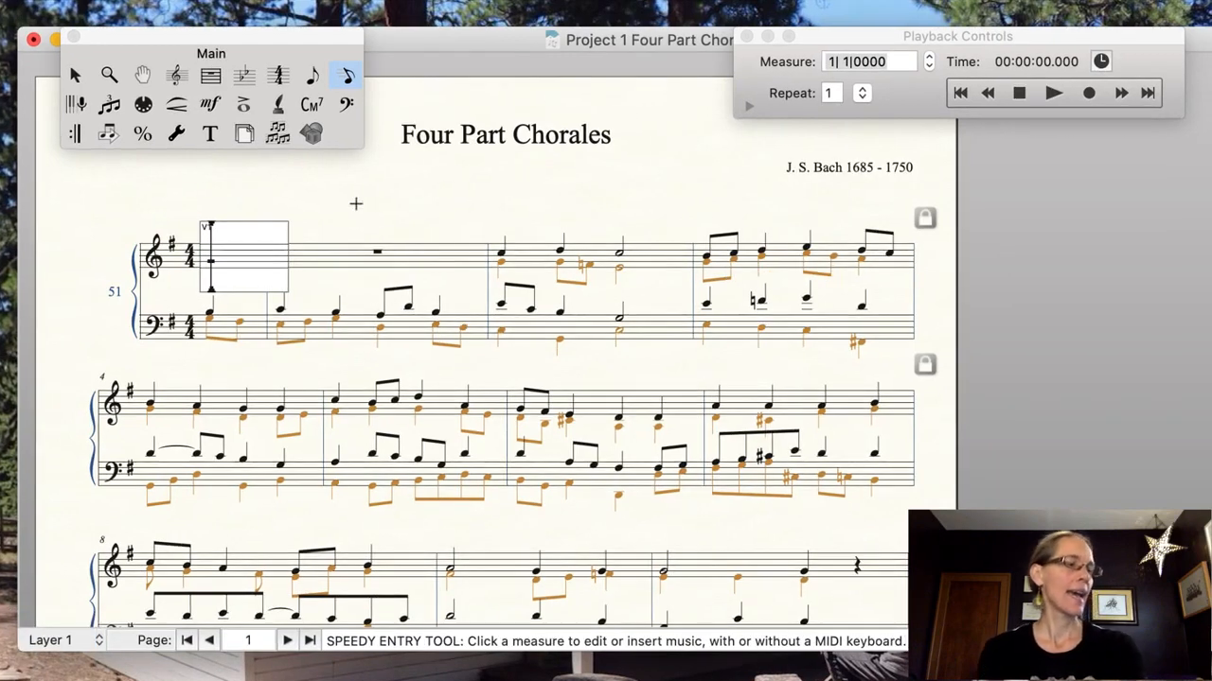
key(5)
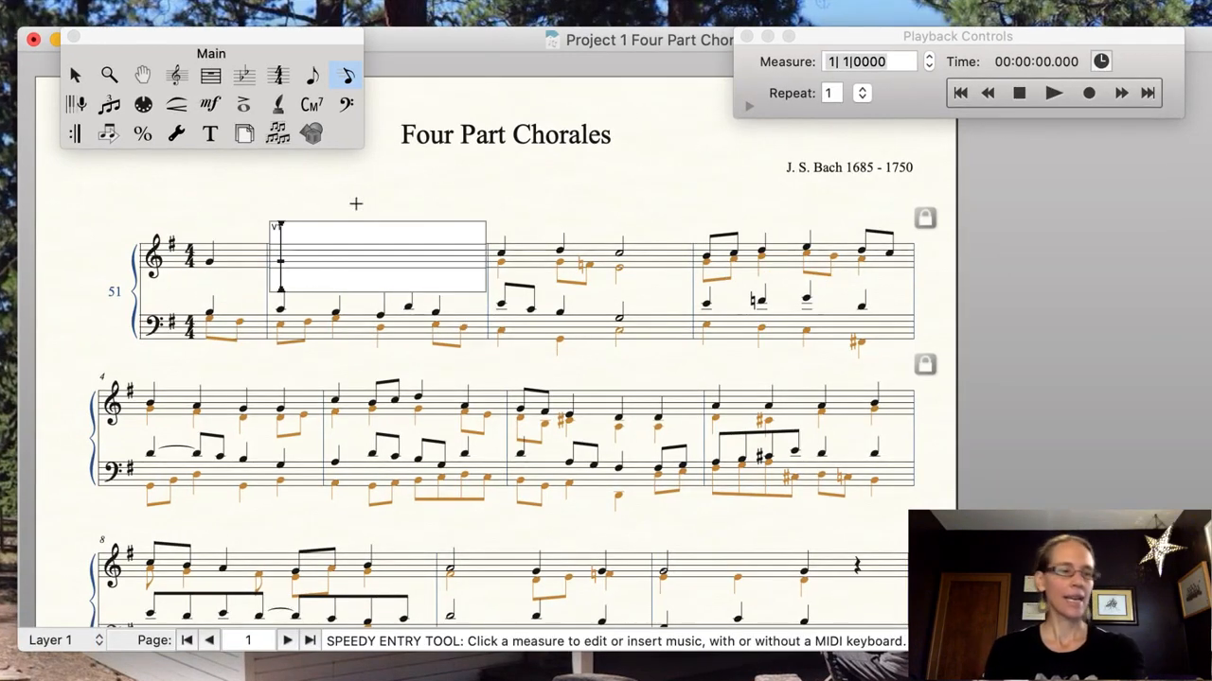
Step: Enter quarter notes G, A and G in the first full treble measure, inserting another quarter-note G before the A
key(5)
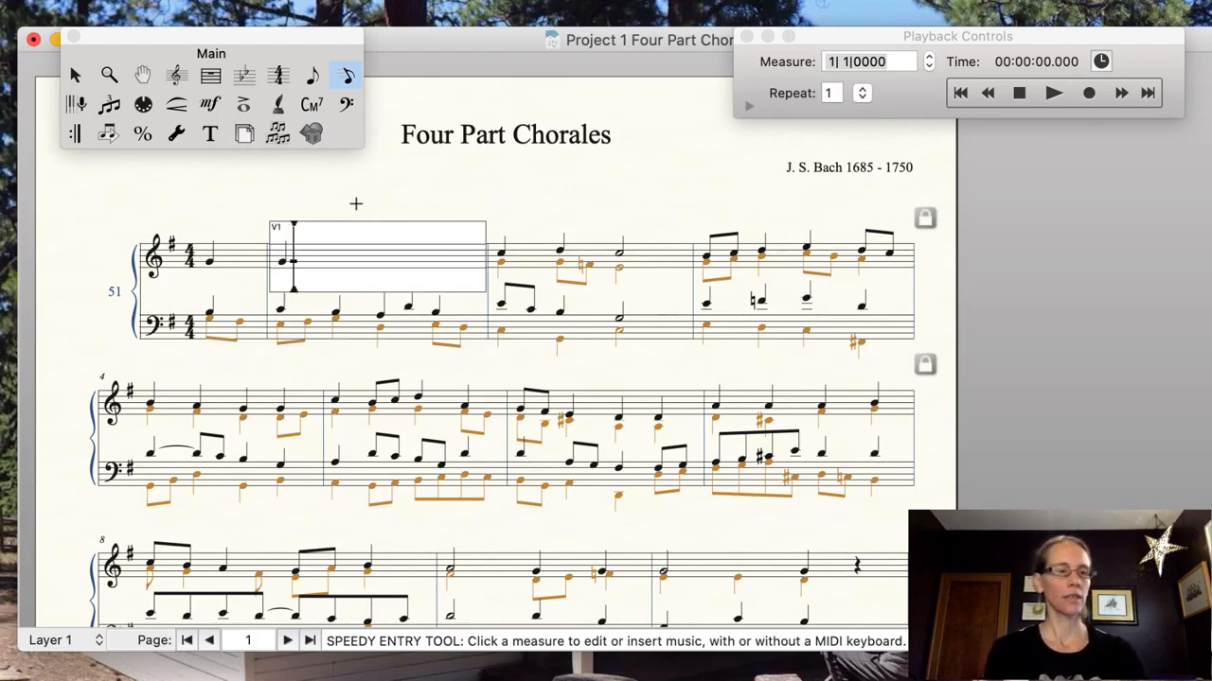
key(5)
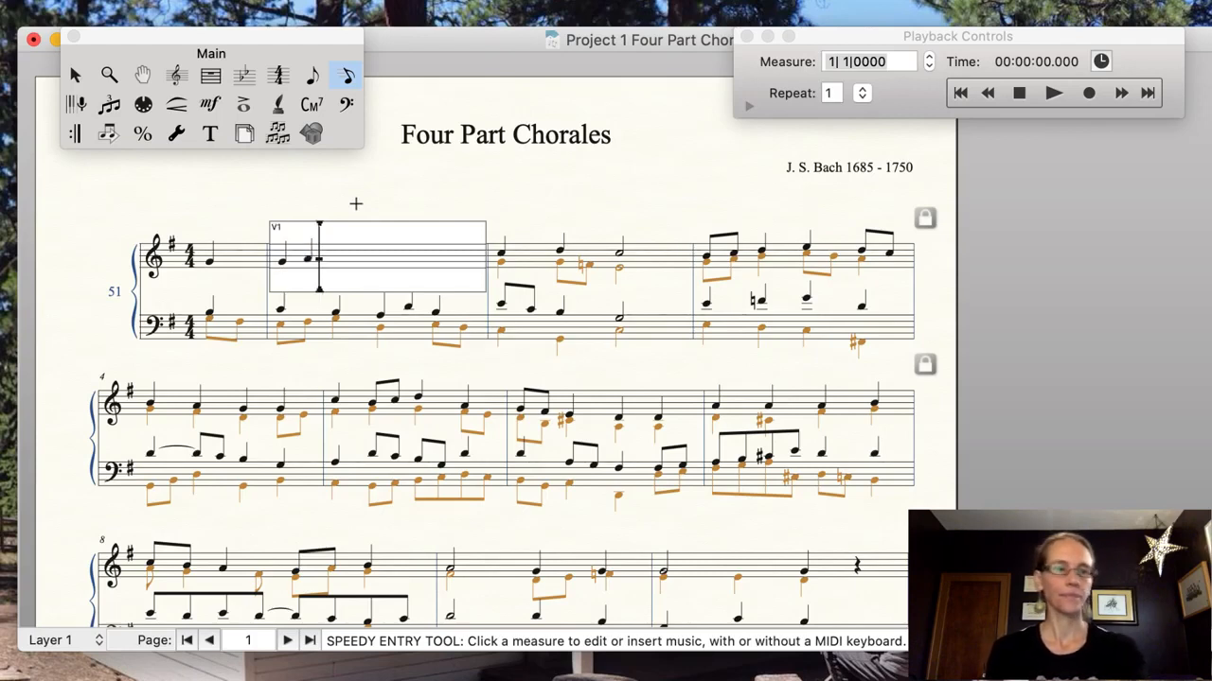
key(5)
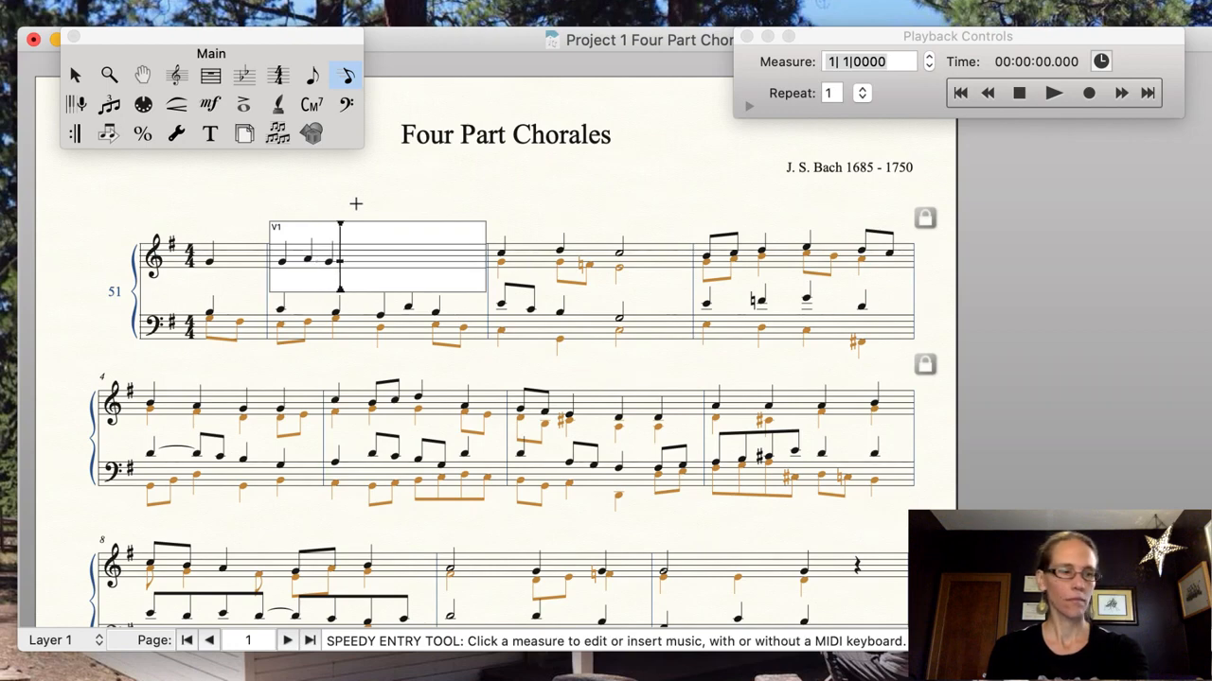
key(Left)
key(Left)
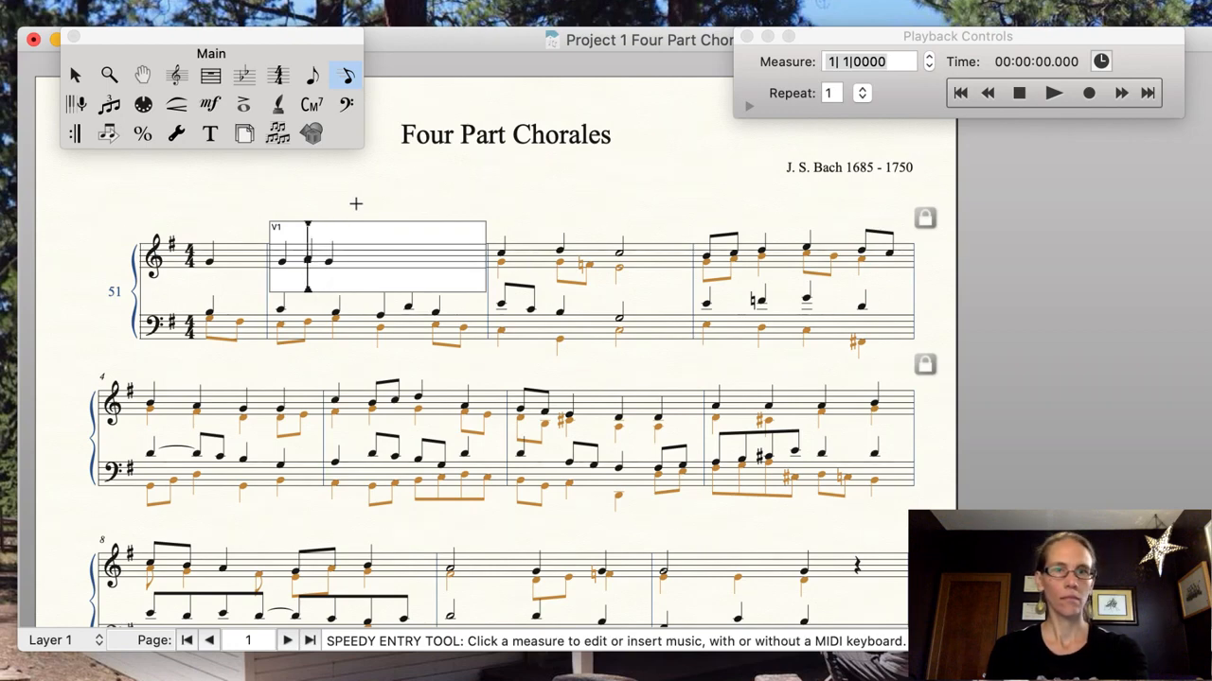
key(shift+5)
key(Left)
key(Left)
key(Left)
key(Left)
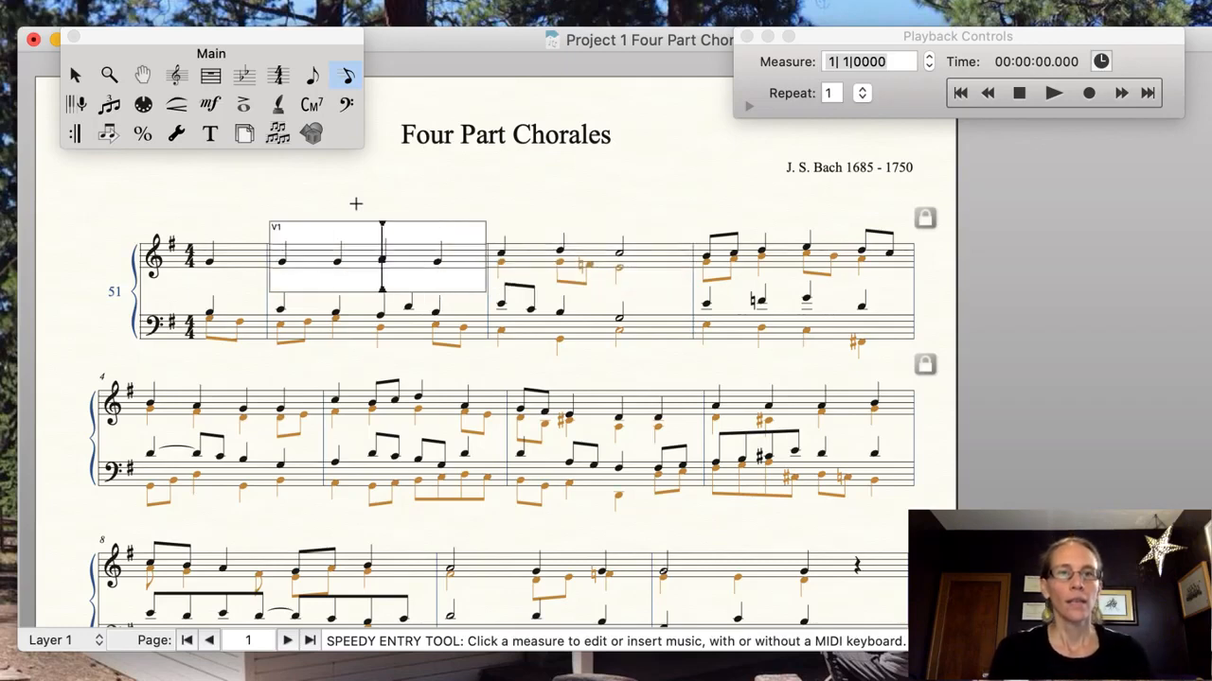
key(Left)
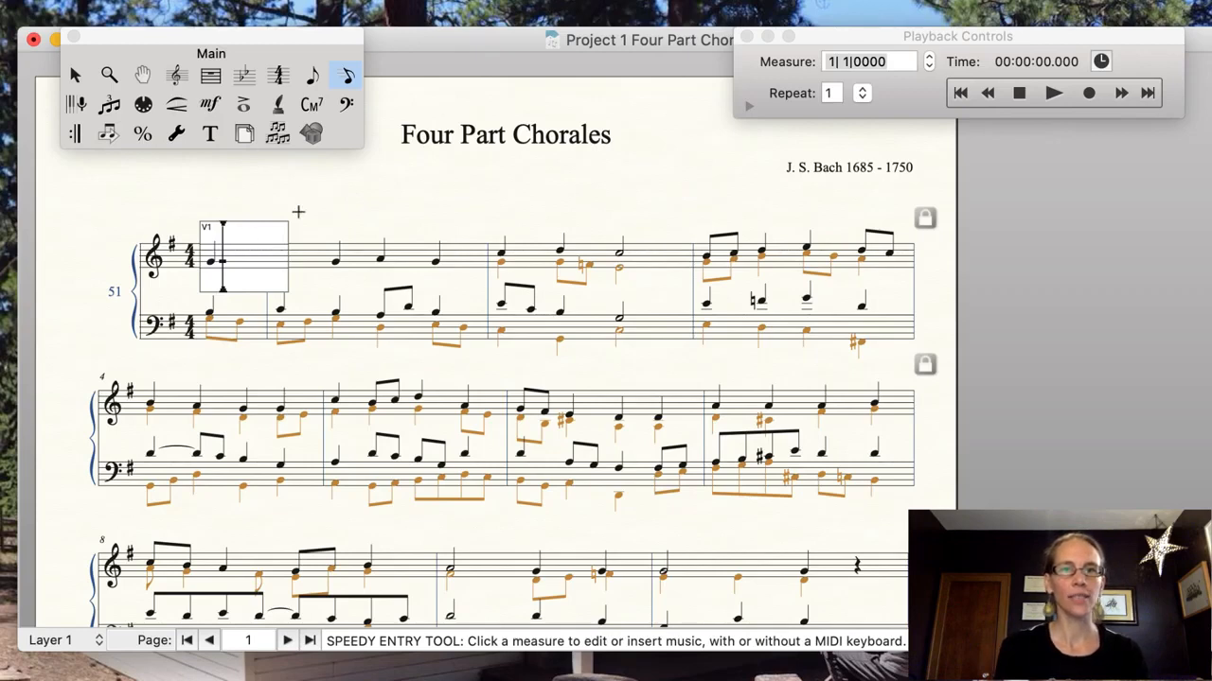
Step: Close the edit frame, select the first full treble measure with the Selection tool and clear the selection
click(333, 243)
click(325, 250)
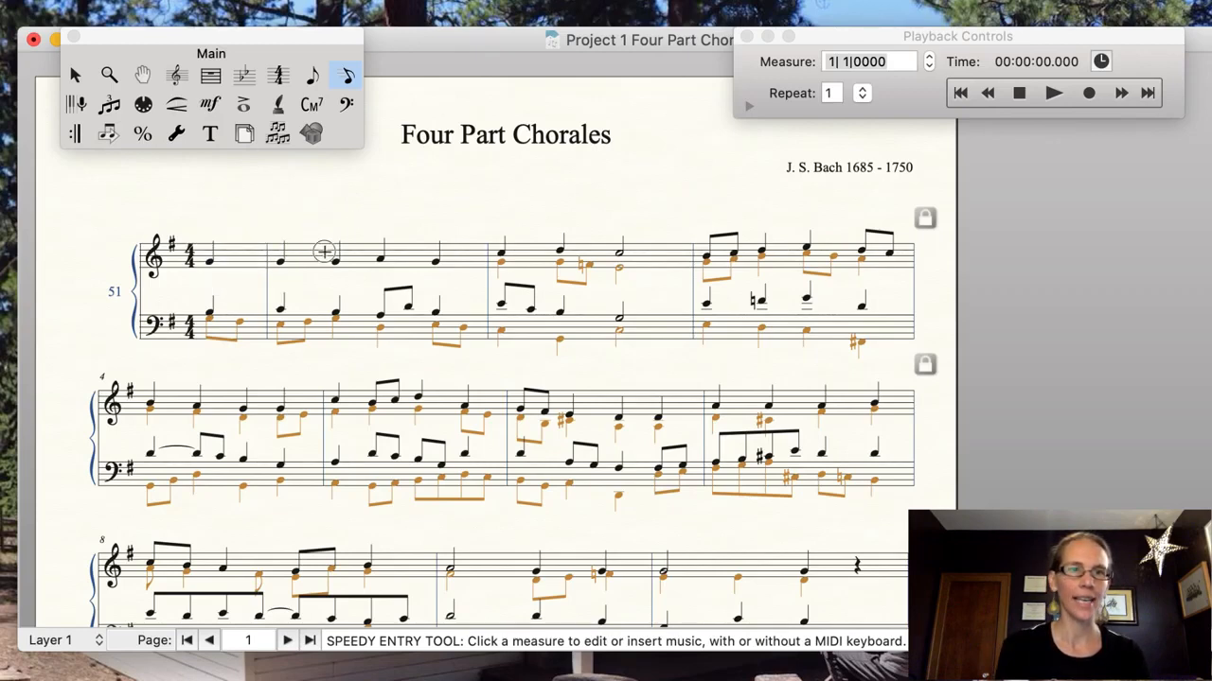
click(83, 68)
click(342, 263)
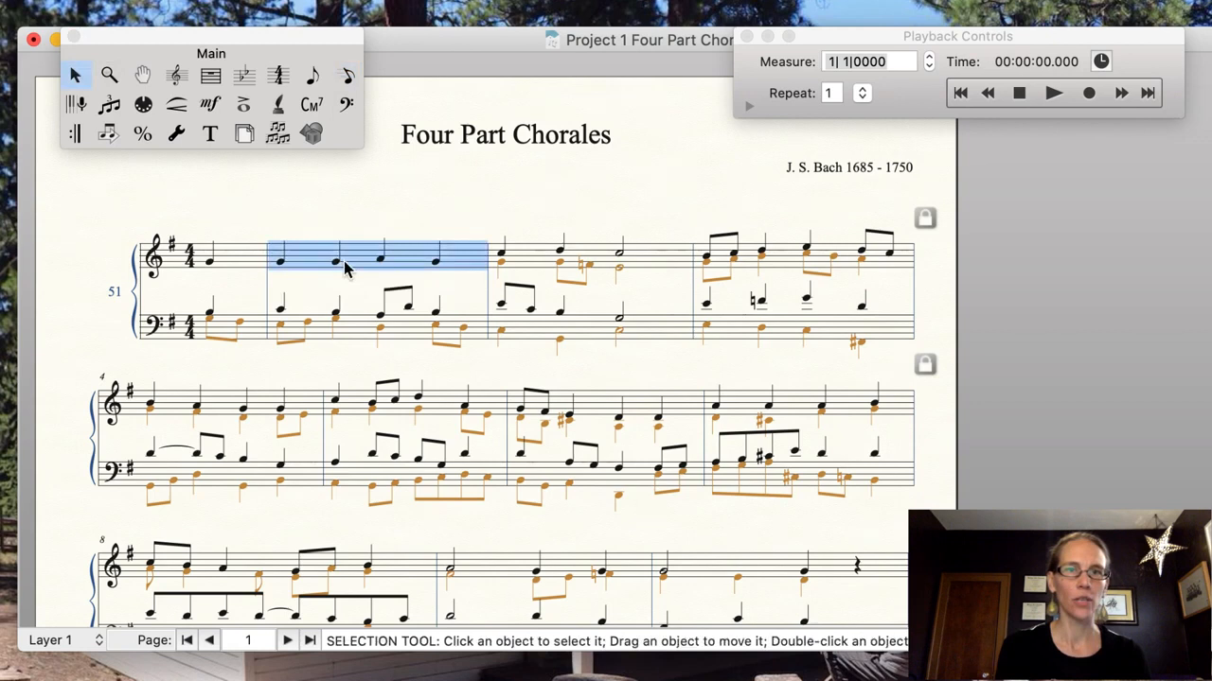
click(265, 183)
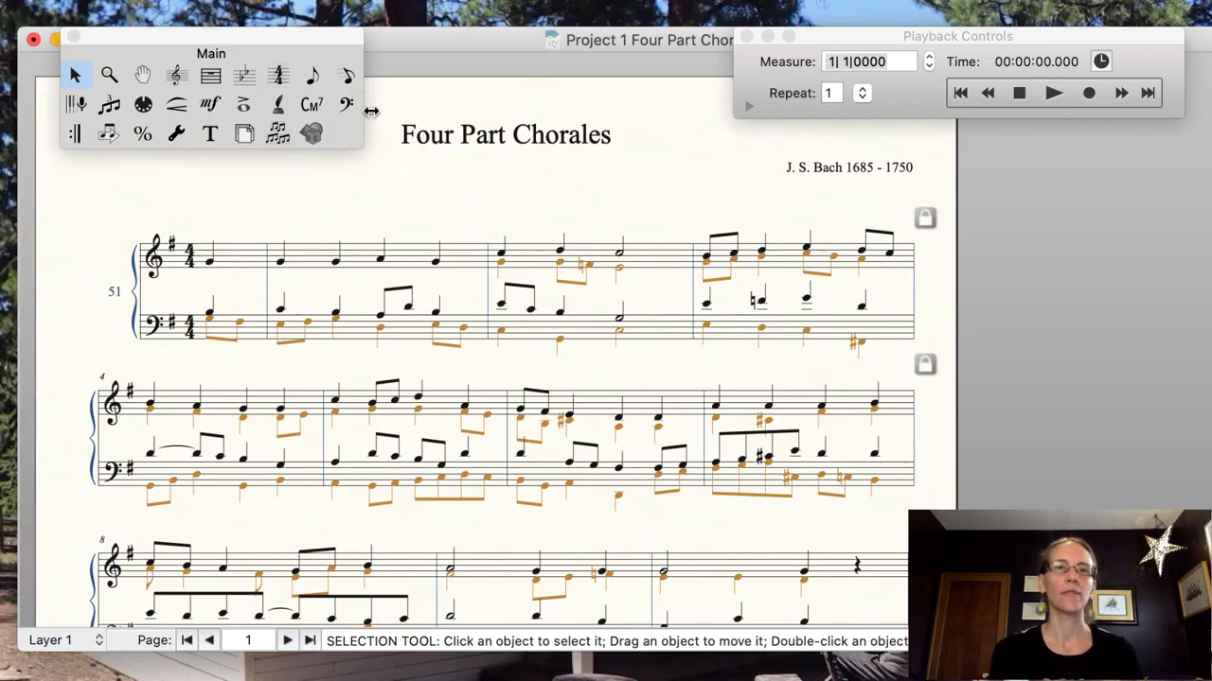
Step: Return to Speedy Entry, step the edit cursor across the opening treble measures and bring it back to the pickup note
click(349, 77)
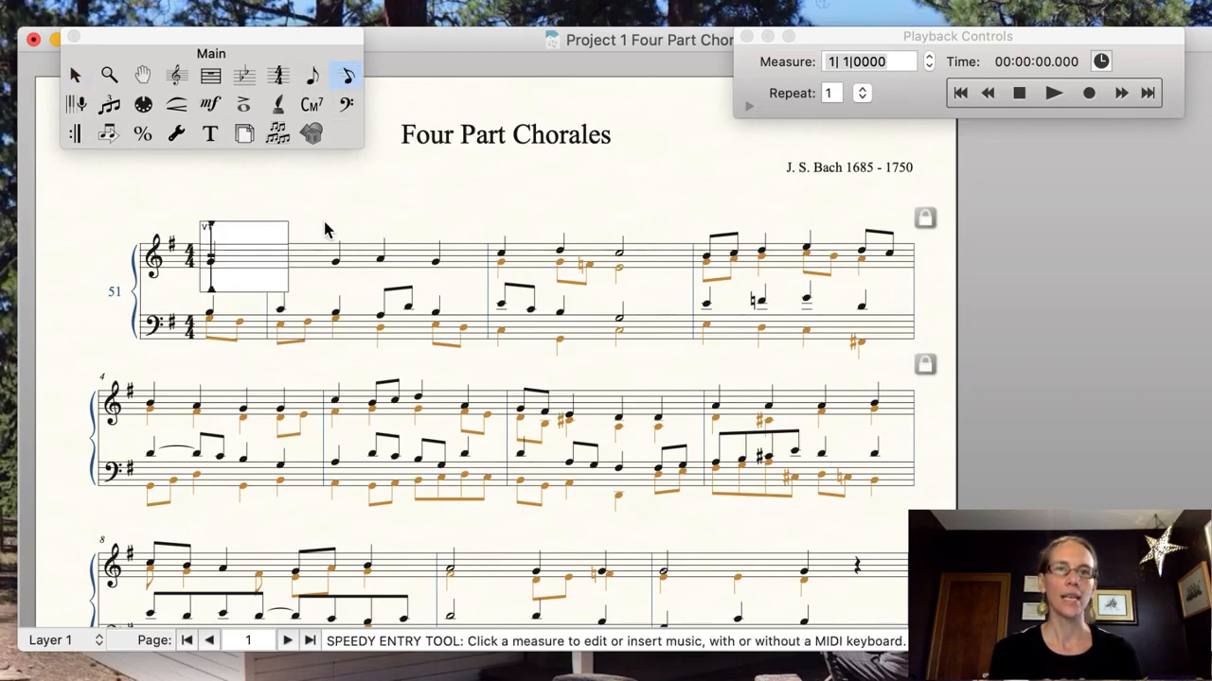
click(330, 255)
key(Right)
key(Right)
key(Right)
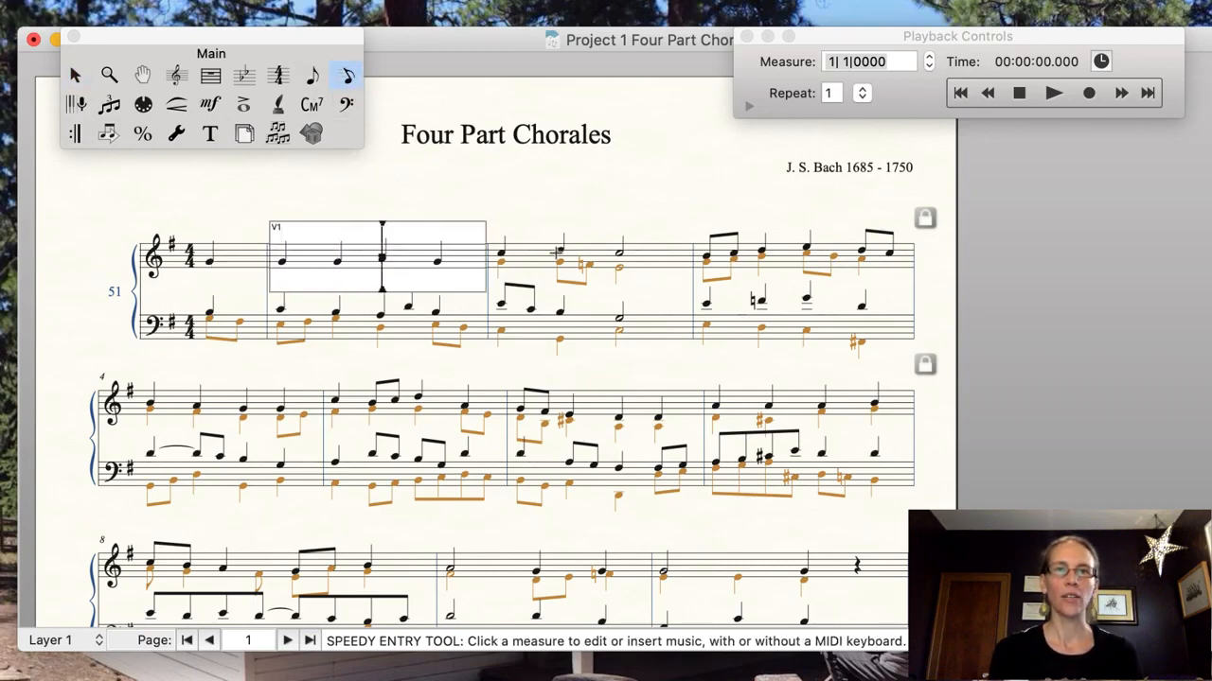
click(557, 252)
key(Right)
key(Right)
key(Left)
key(Left)
key(Left)
key(Left)
key(Left)
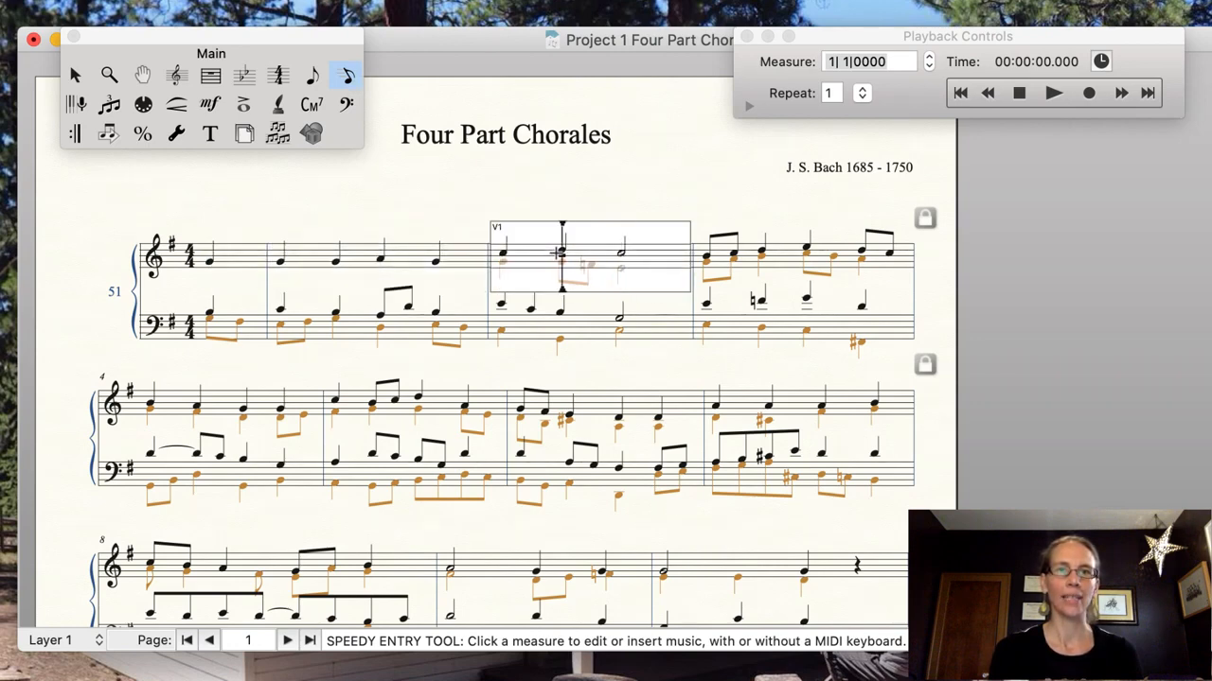
key(Left)
key(Left)
key(Left)
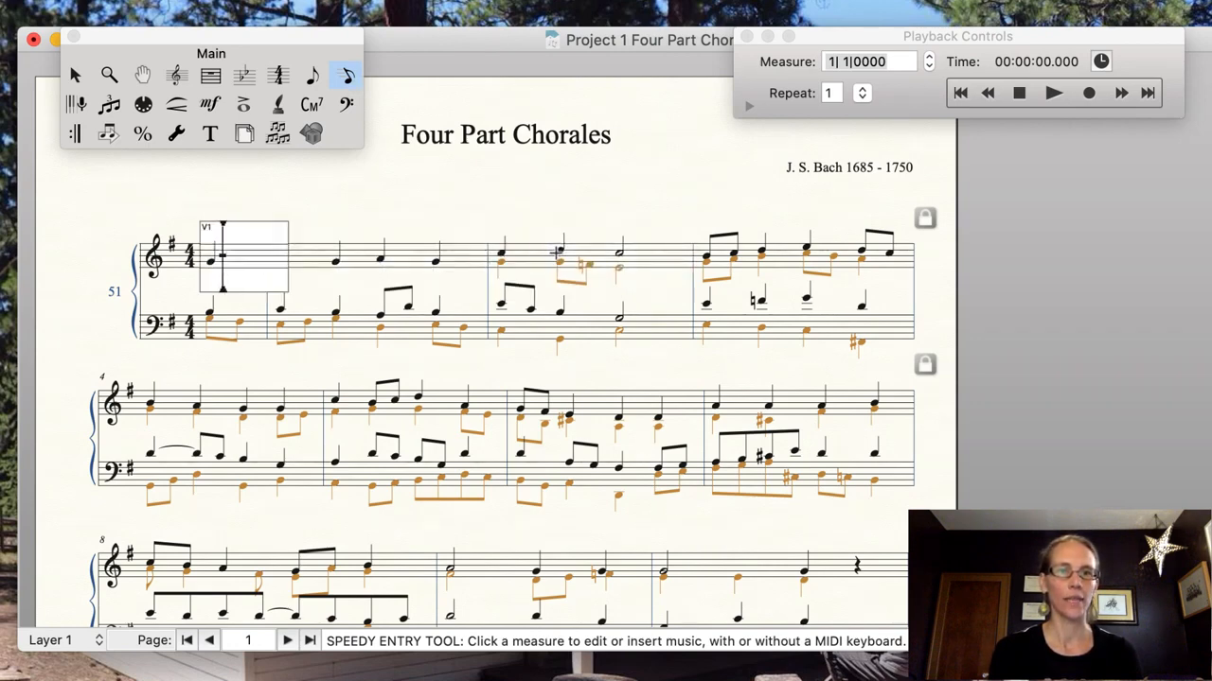
key(Left)
key(Right)
key(Right)
key(Left)
key(Left)
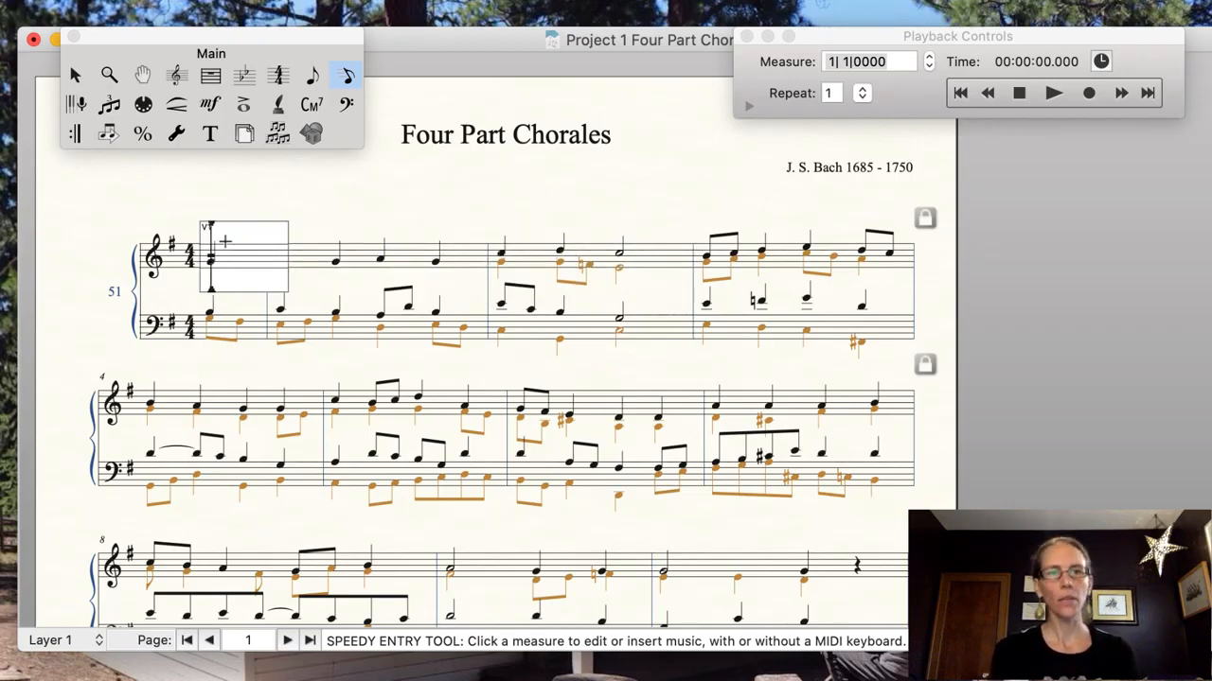
Step: Switch to Layer 2 and enter a quarter-note D below the G in the treble pickup measure
click(68, 640)
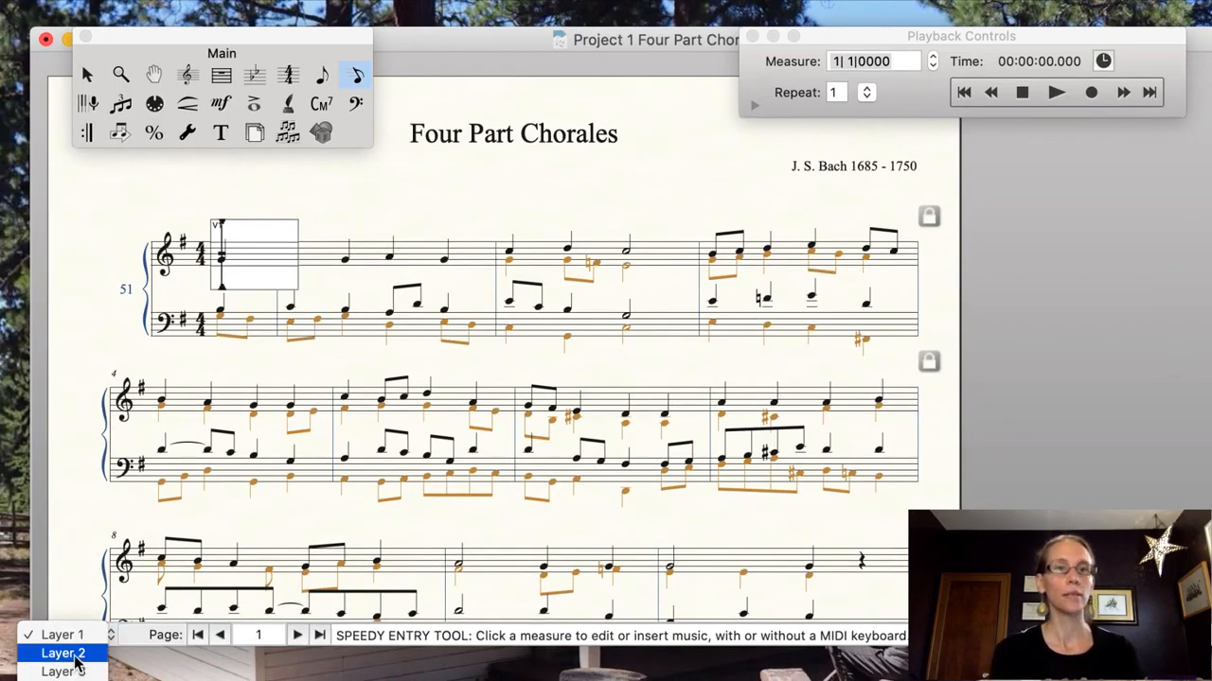
click(76, 654)
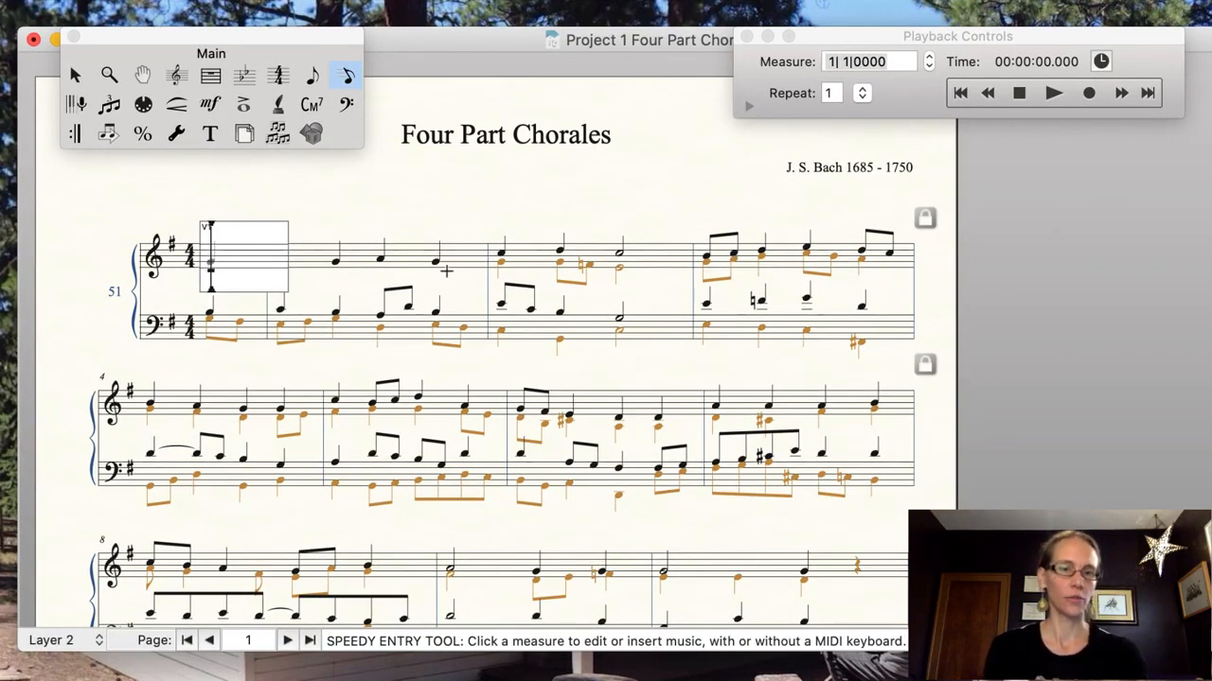
click(446, 272)
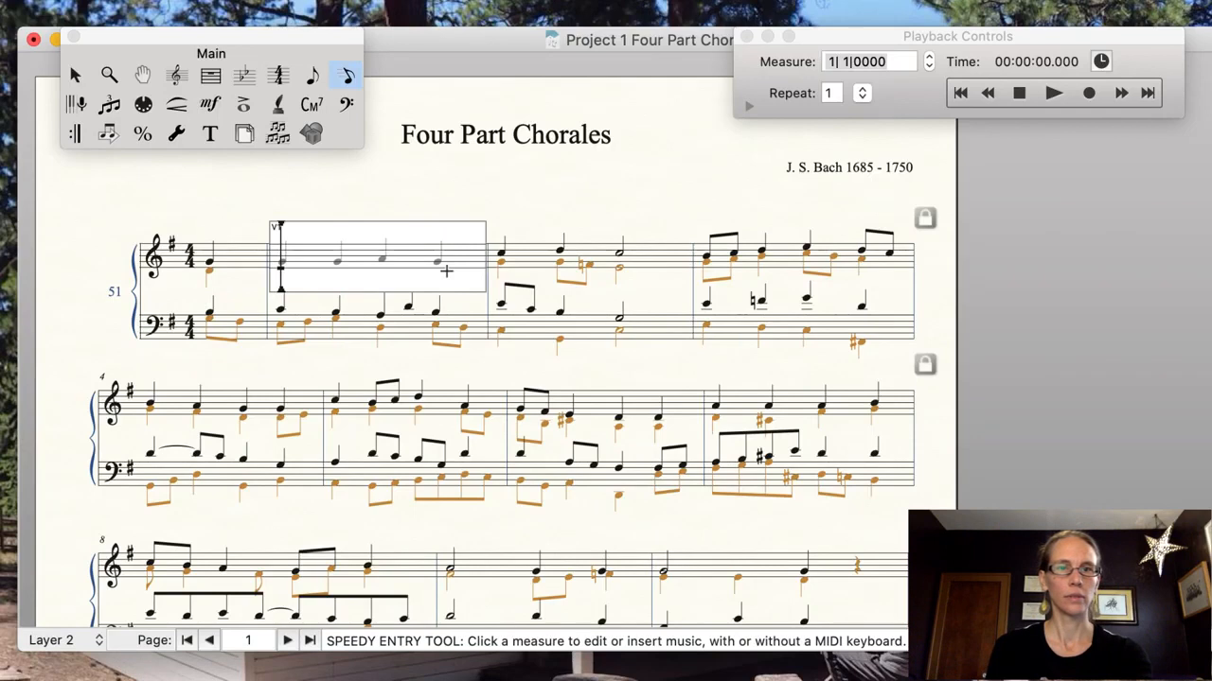
Step: Enter quarter E, eighths D and E, and quarters F-sharp and E in Layer 2 of the first full treble measure
key(5)
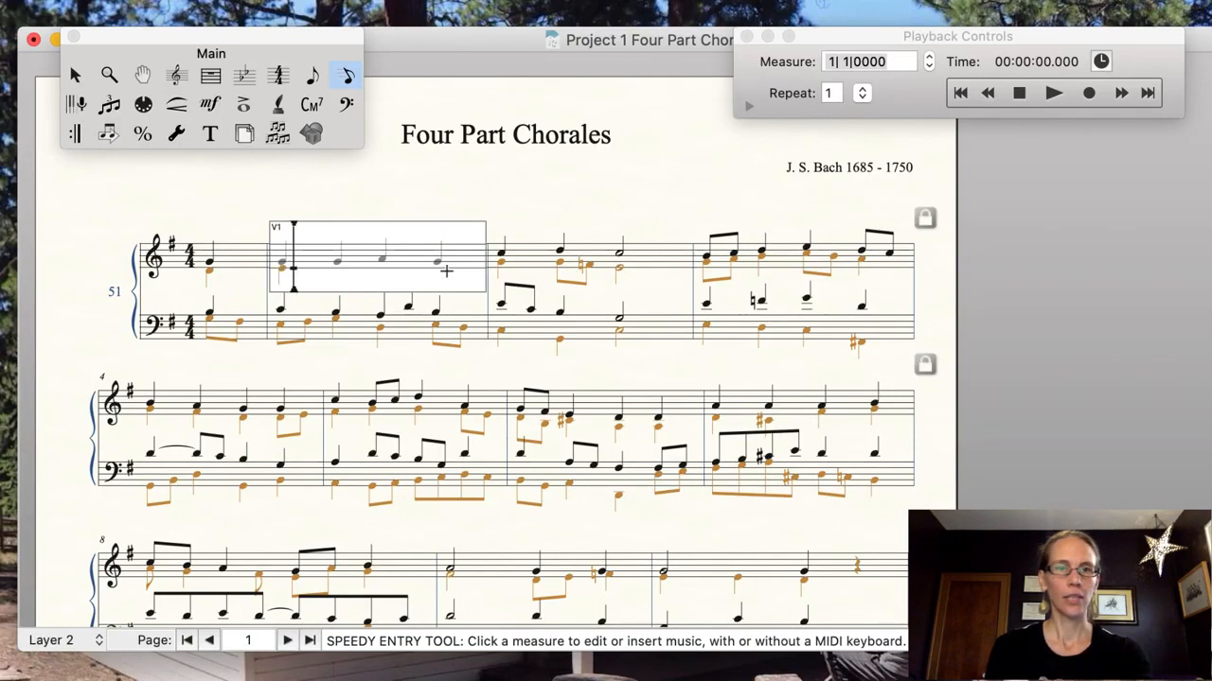
key(4)
key(4)
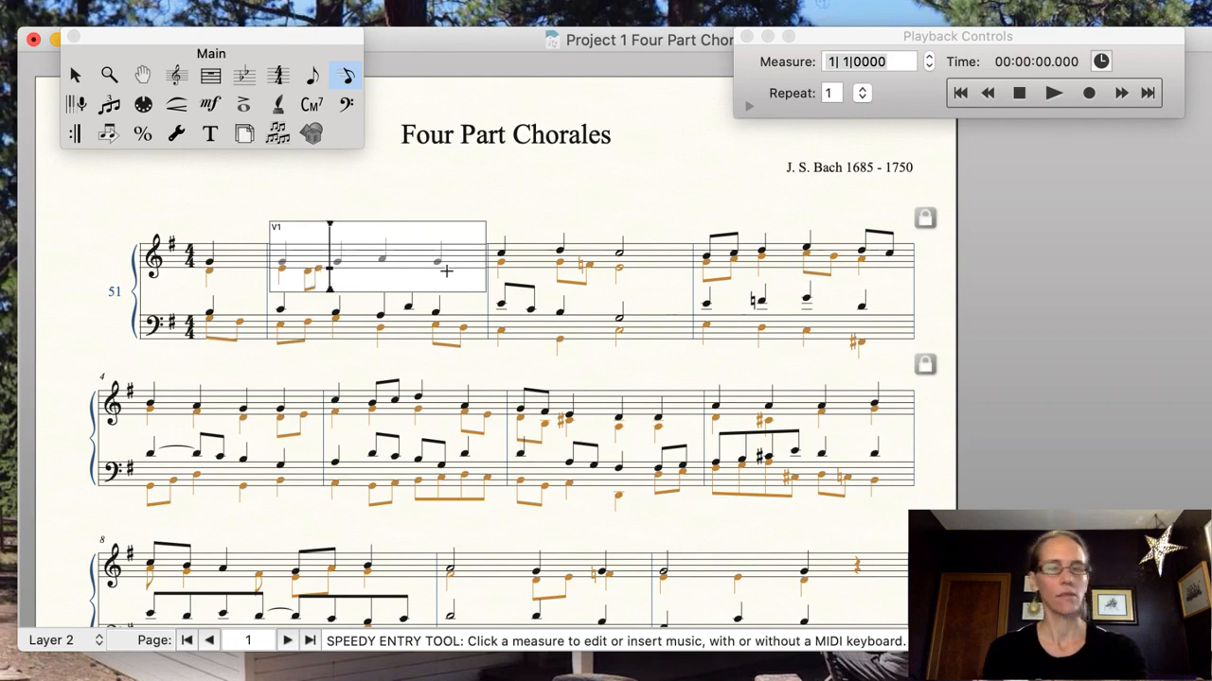
key(5)
key(5)
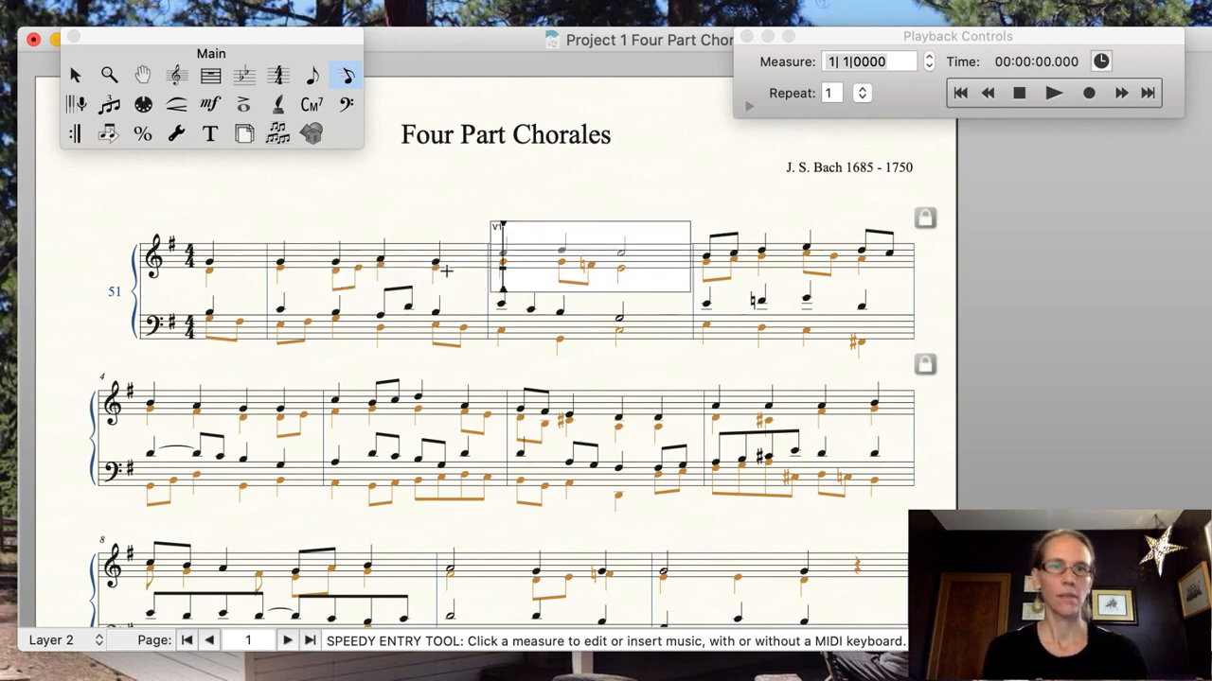
click(381, 202)
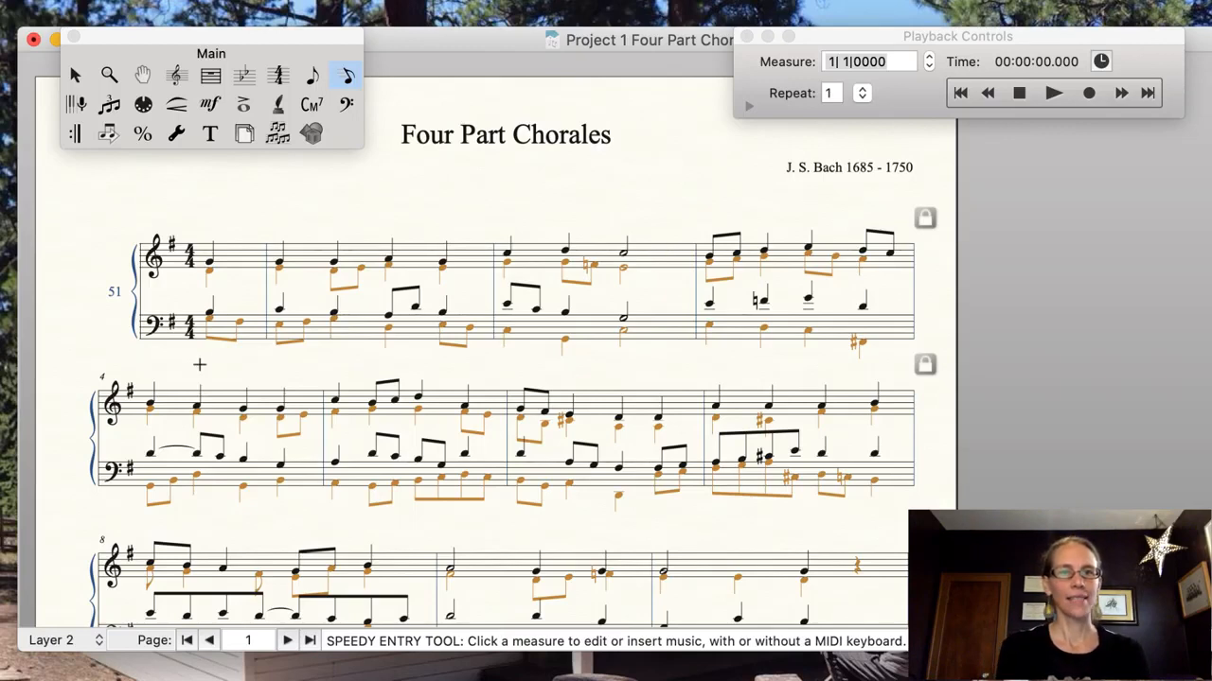
Step: Open the bass staff's pickup measure in Speedy Entry and switch to Layer 1
click(221, 320)
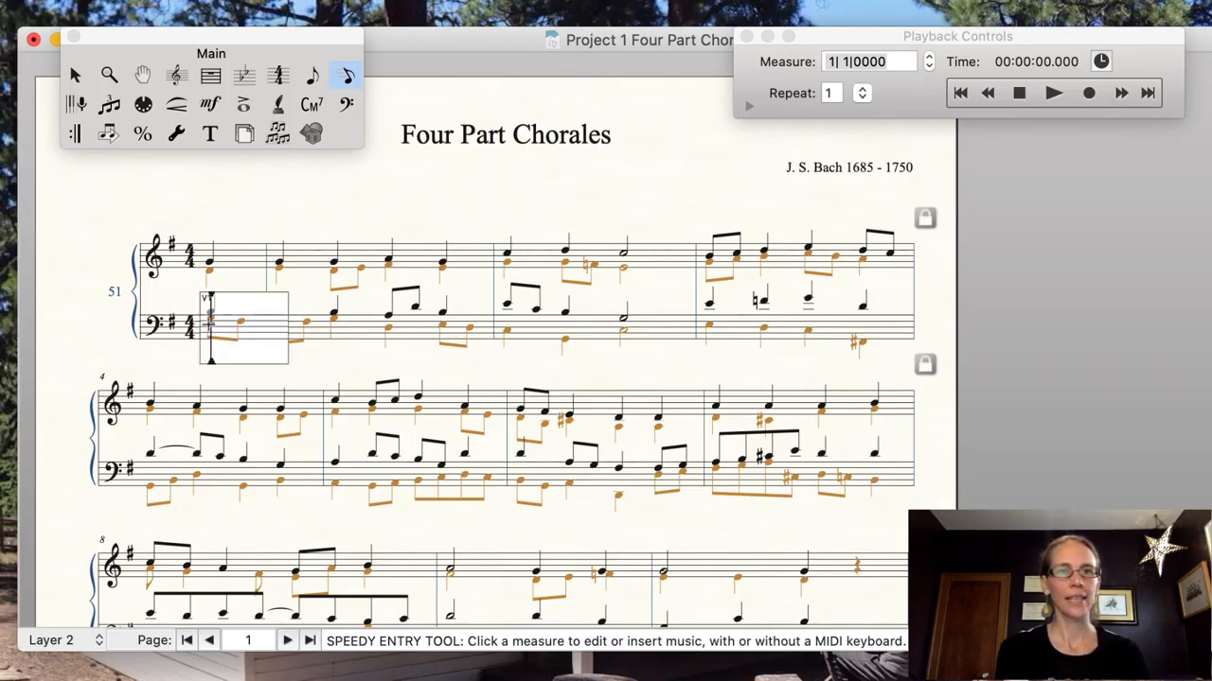
click(210, 252)
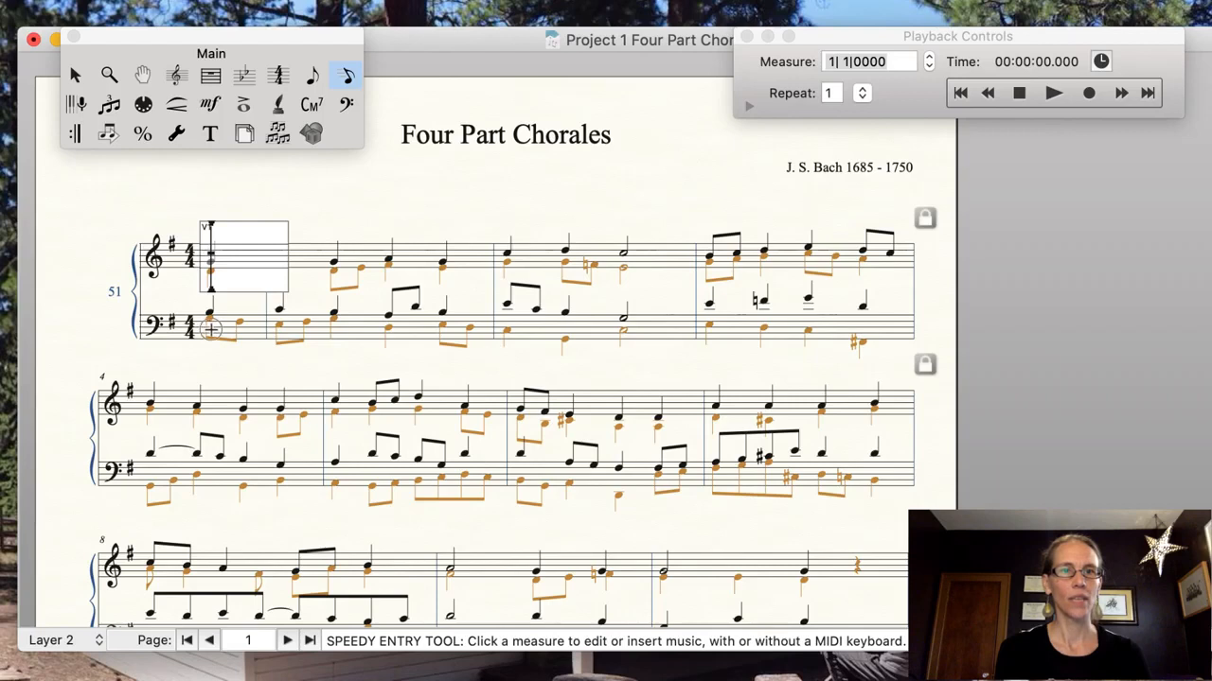
click(210, 330)
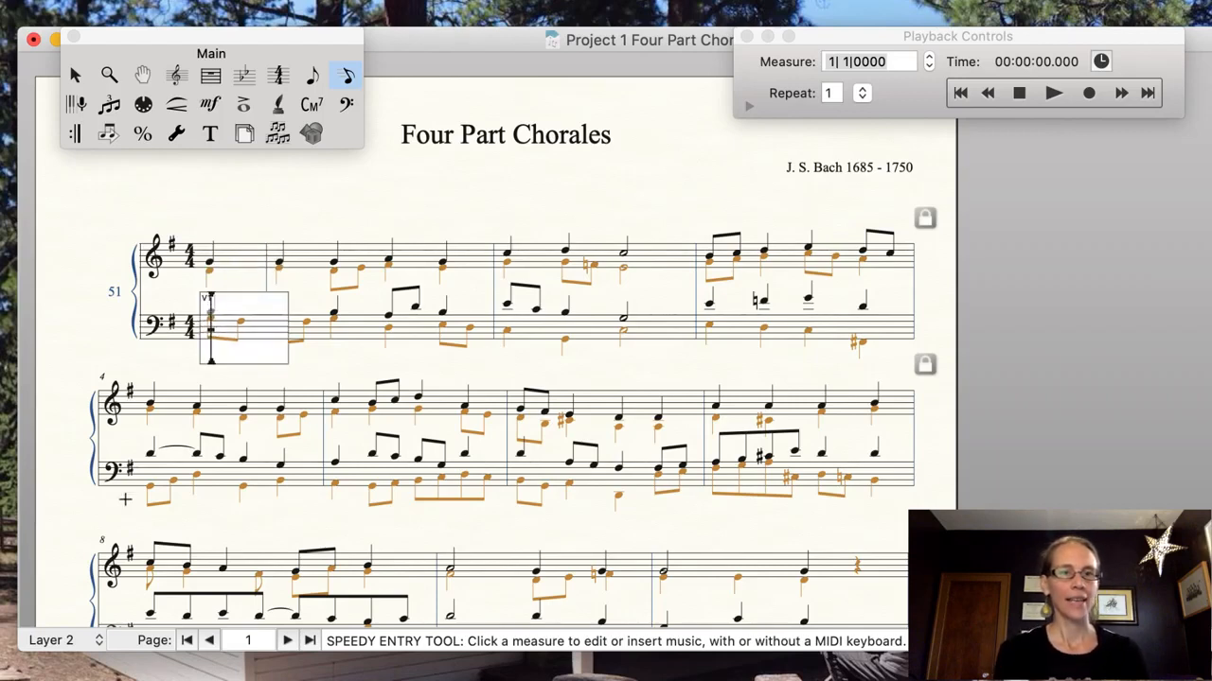
click(76, 641)
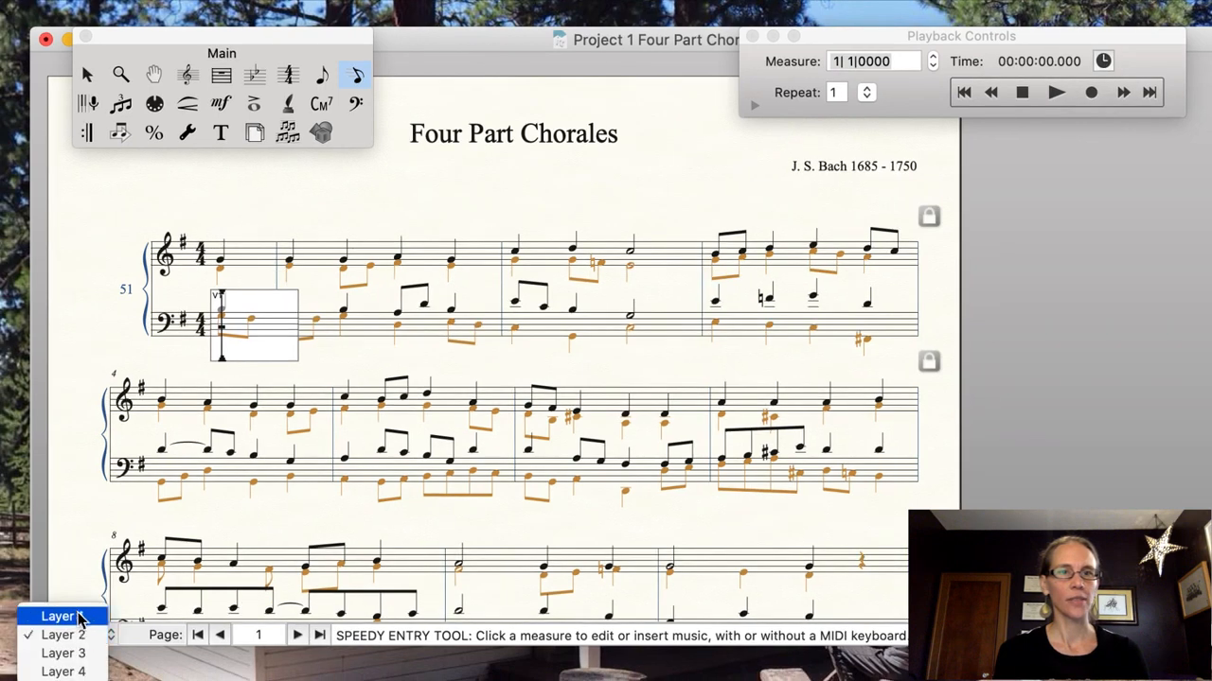
click(81, 617)
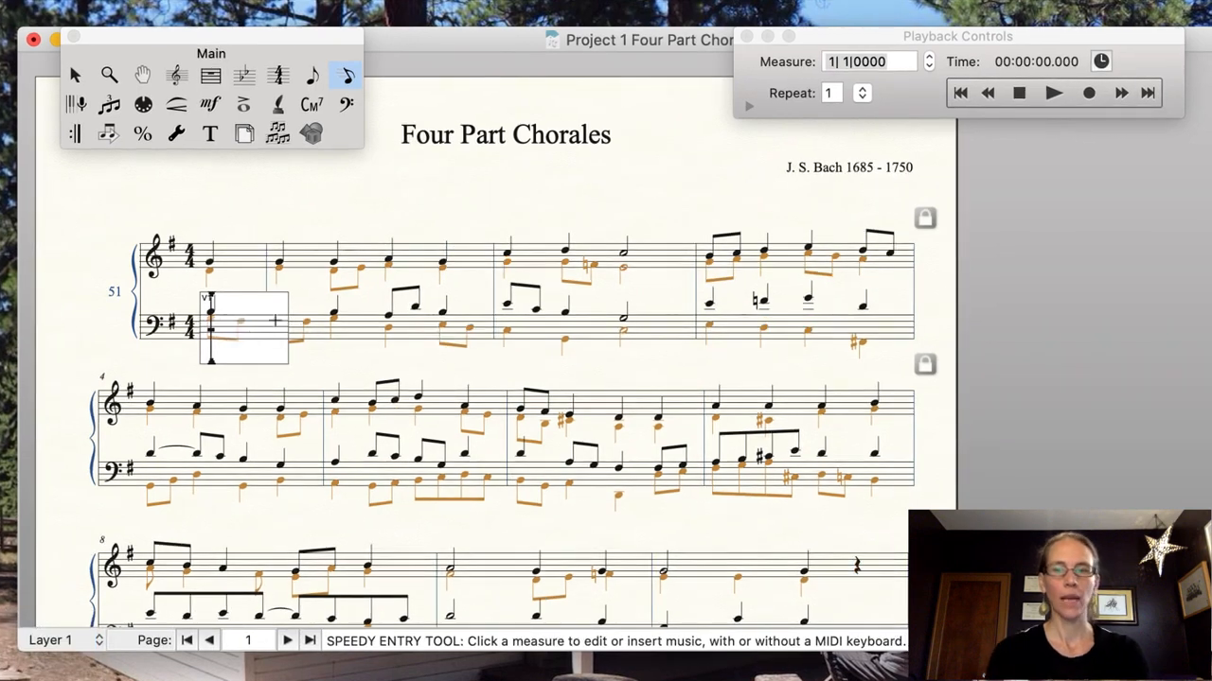
key(super+equal)
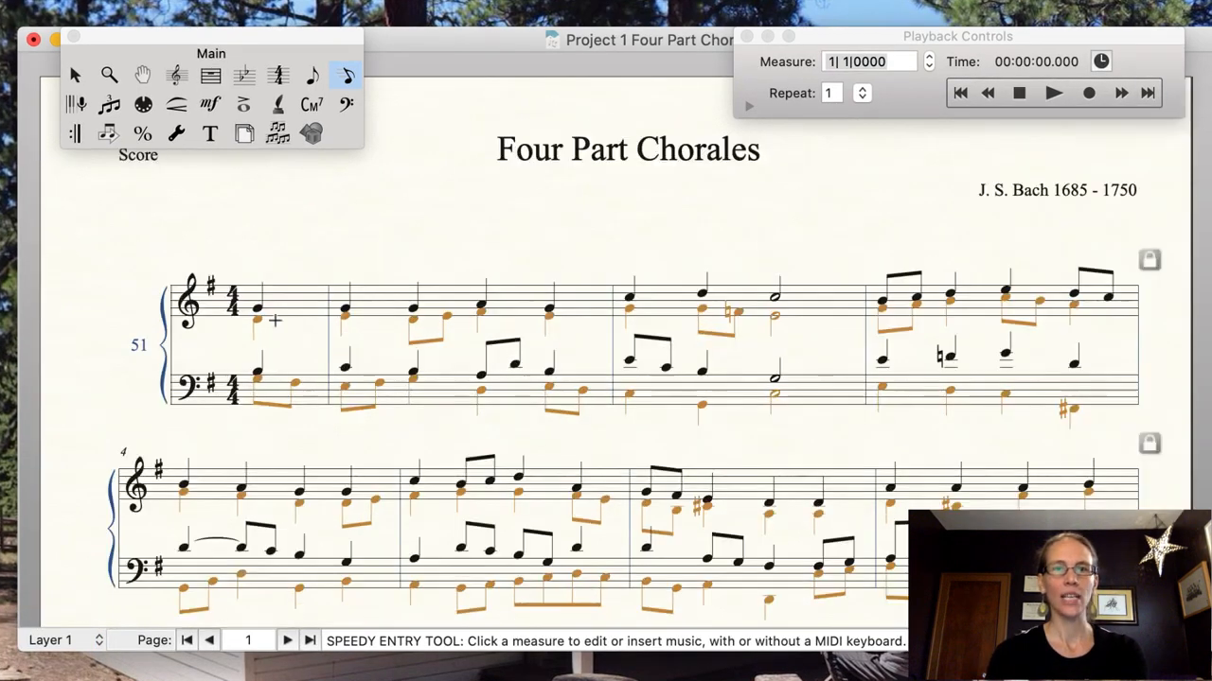
key(super+equal)
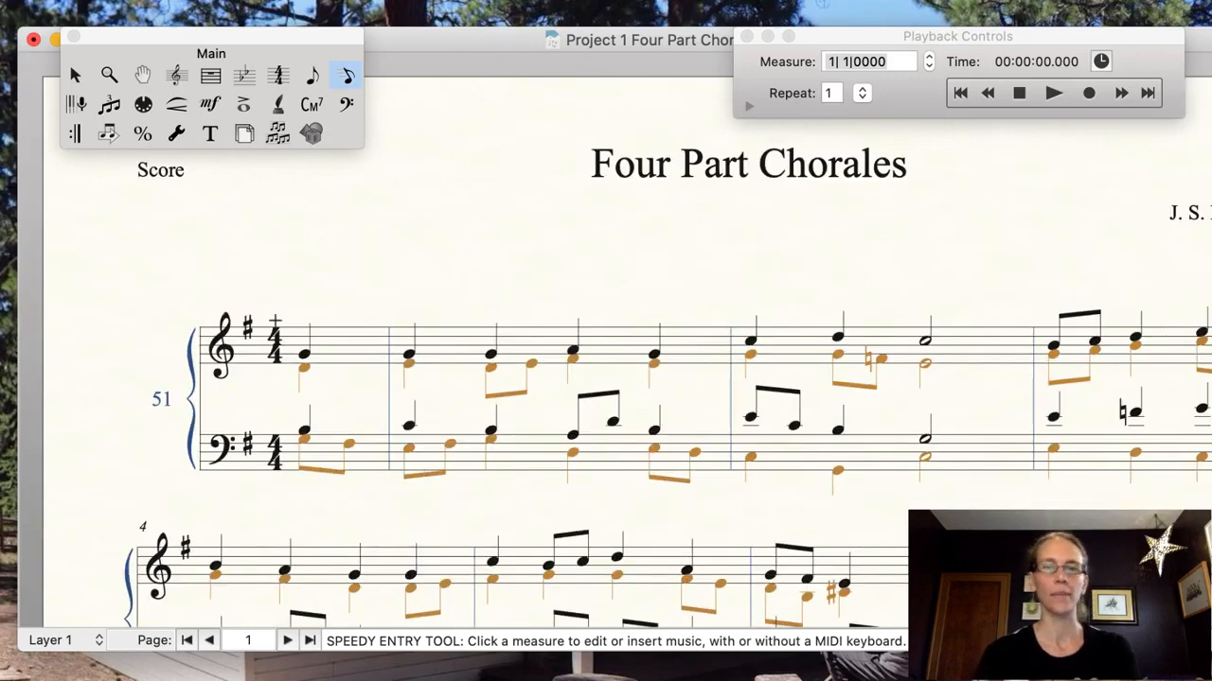
Step: Open the bass staff's pickup measure in Speedy Entry and switch to Layer 2
key(super+minus)
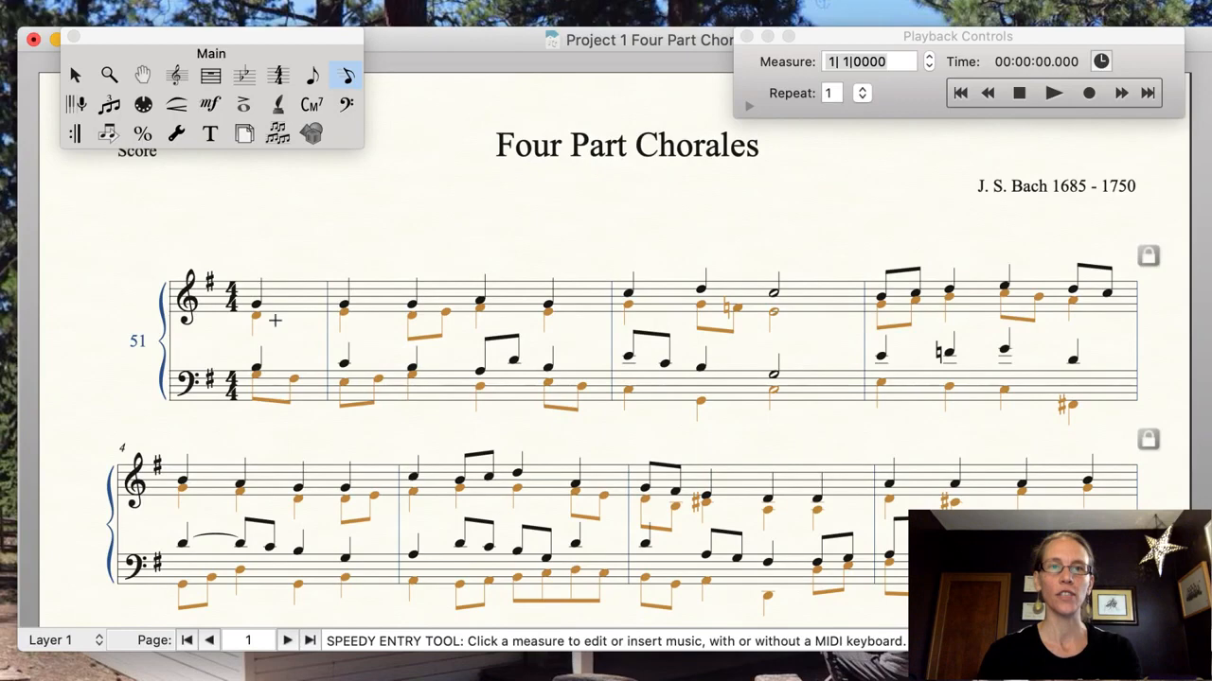
key(super+minus)
key(super+equal)
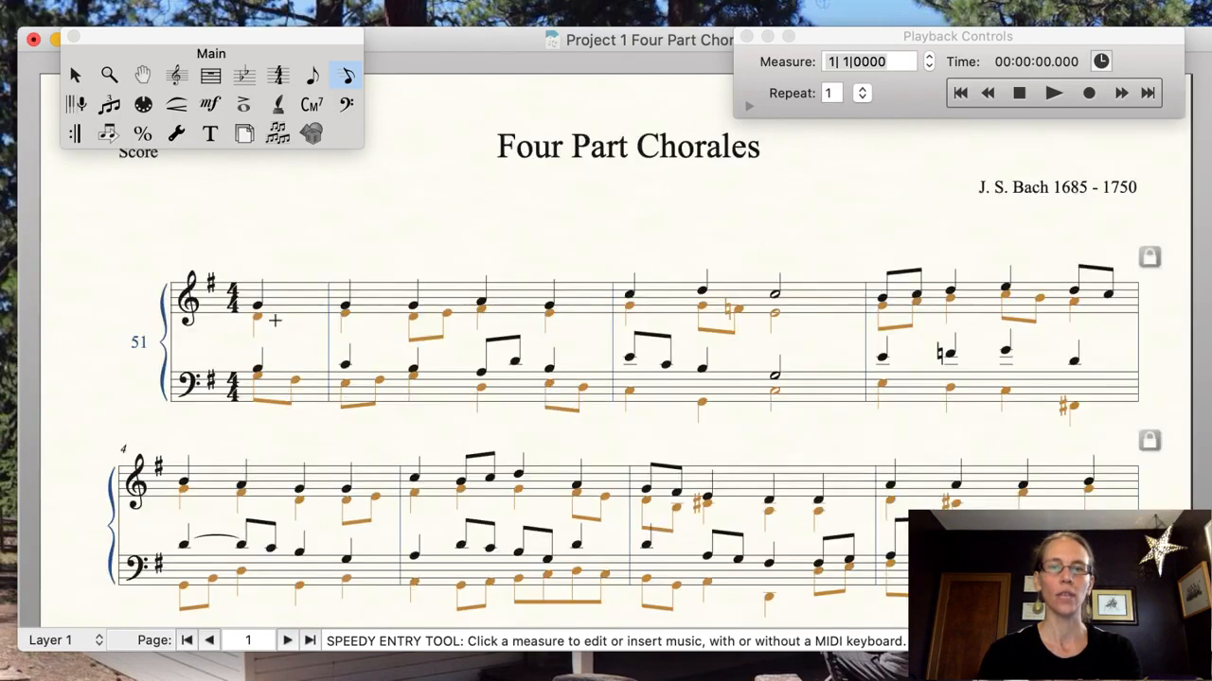
key(super+equal)
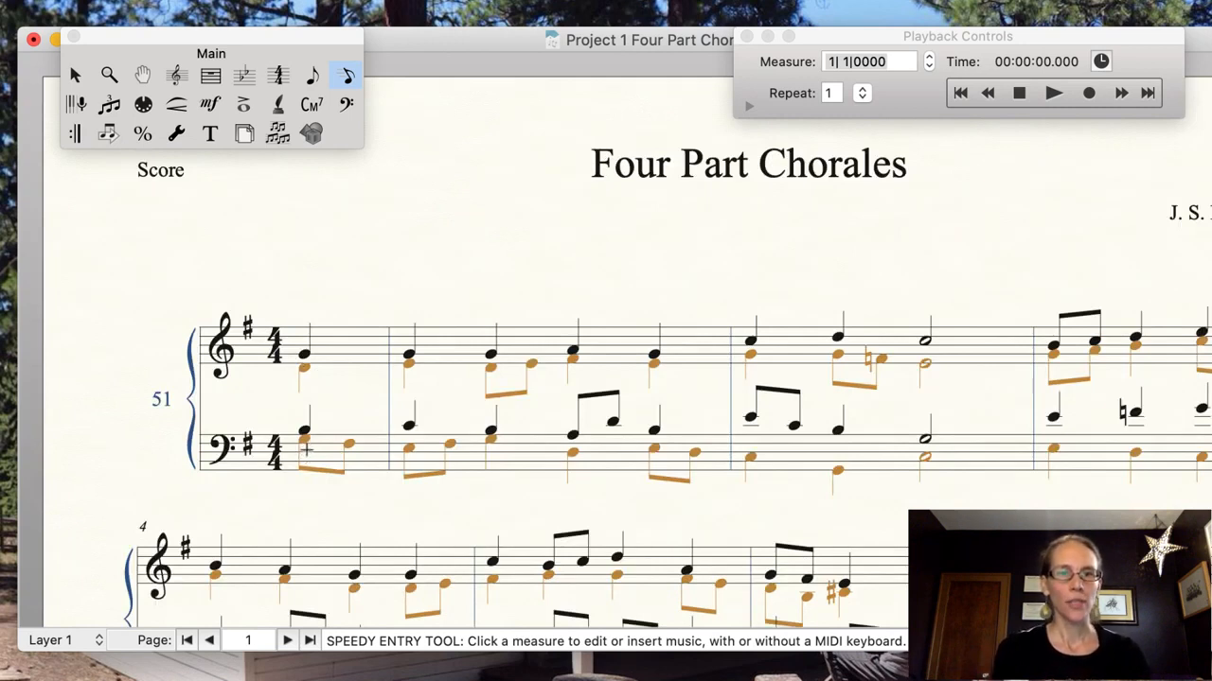
click(307, 442)
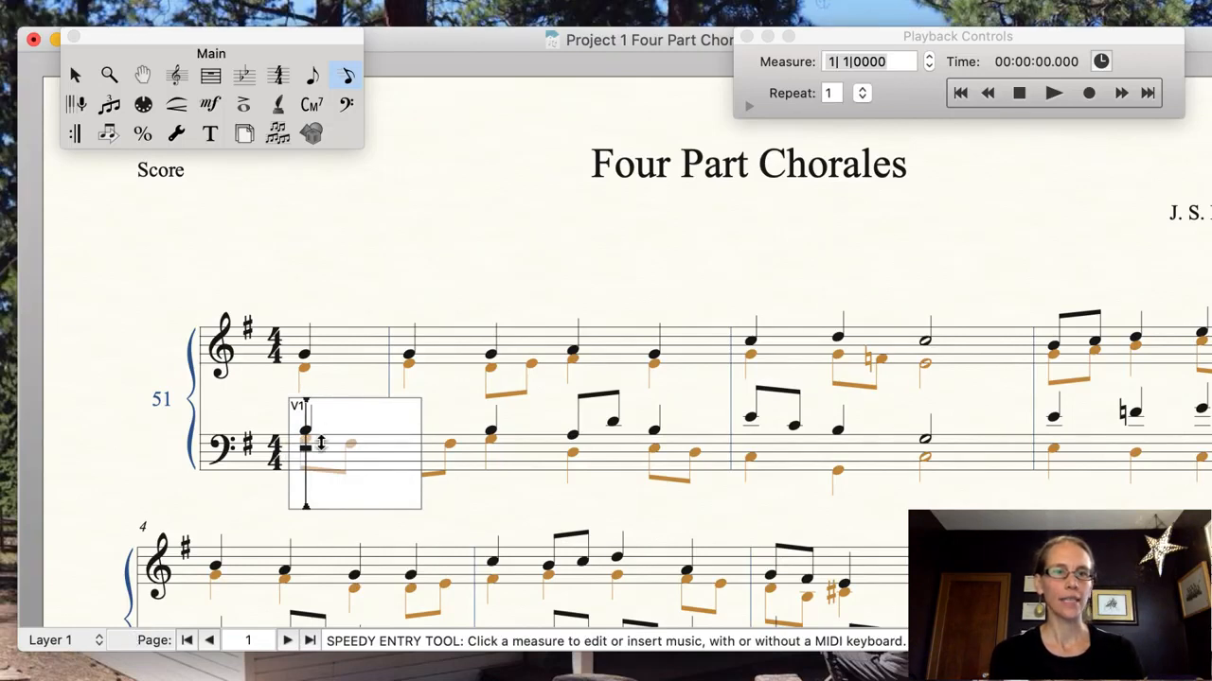
click(95, 640)
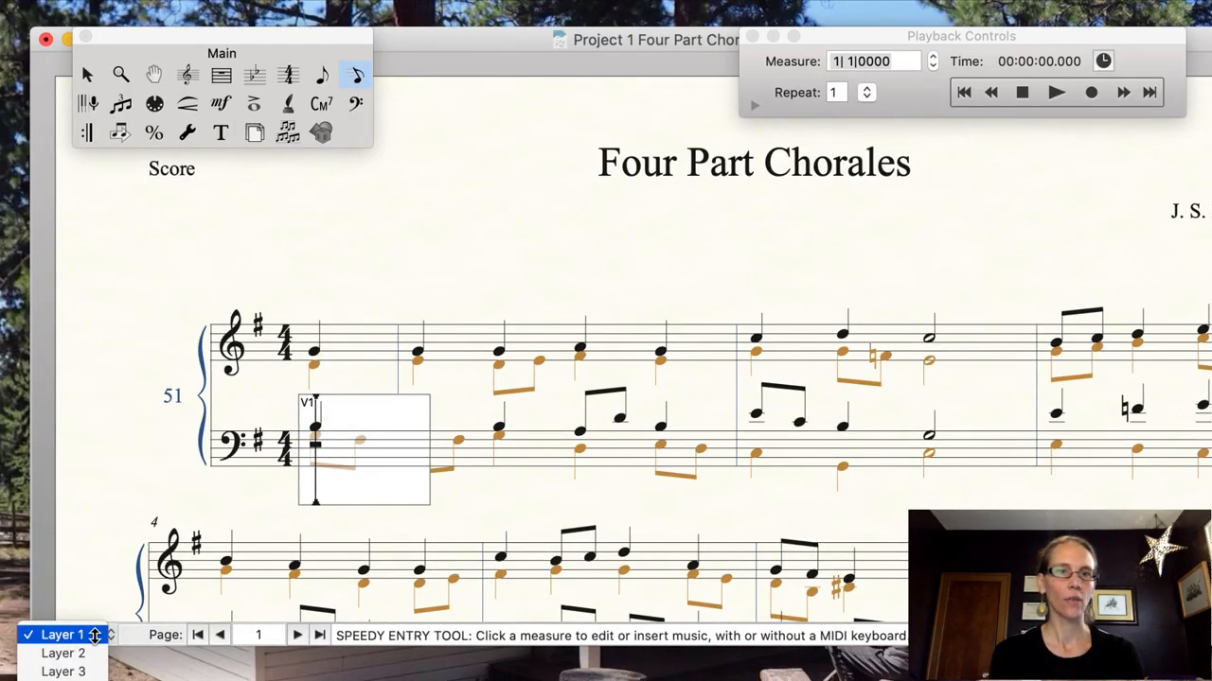
click(81, 653)
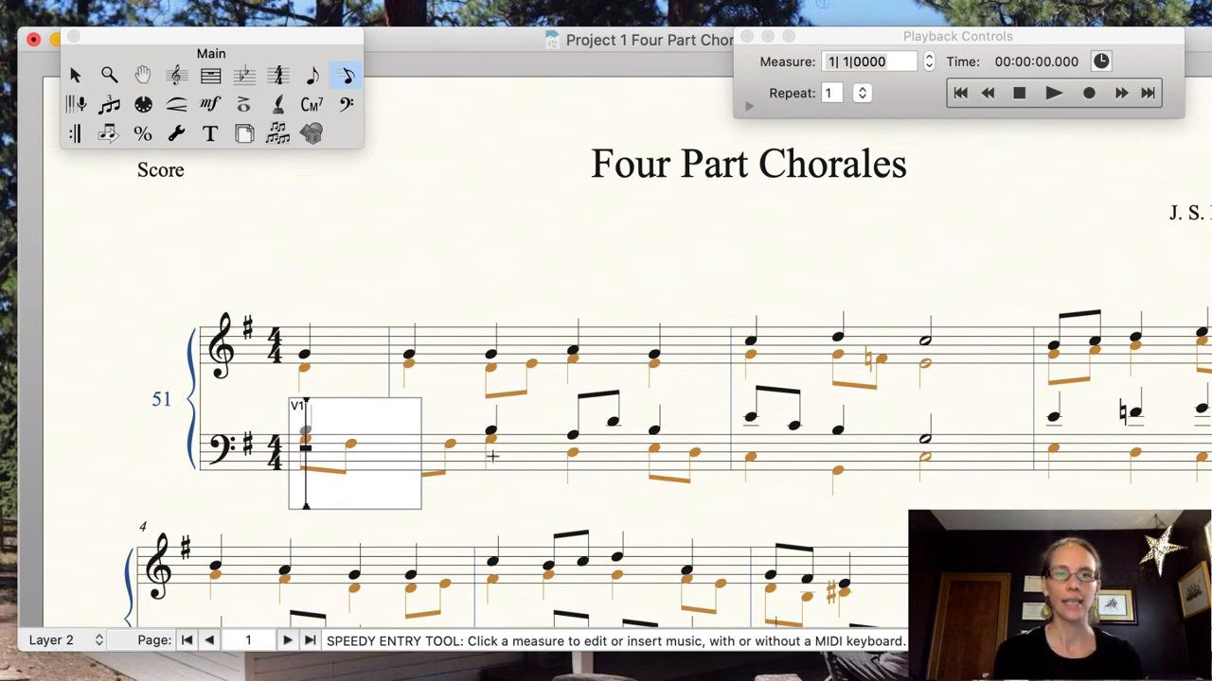
Step: Open the treble pickup measure in Speedy Entry, switch back to Layer 1 and leave the editing frame
click(535, 450)
click(307, 345)
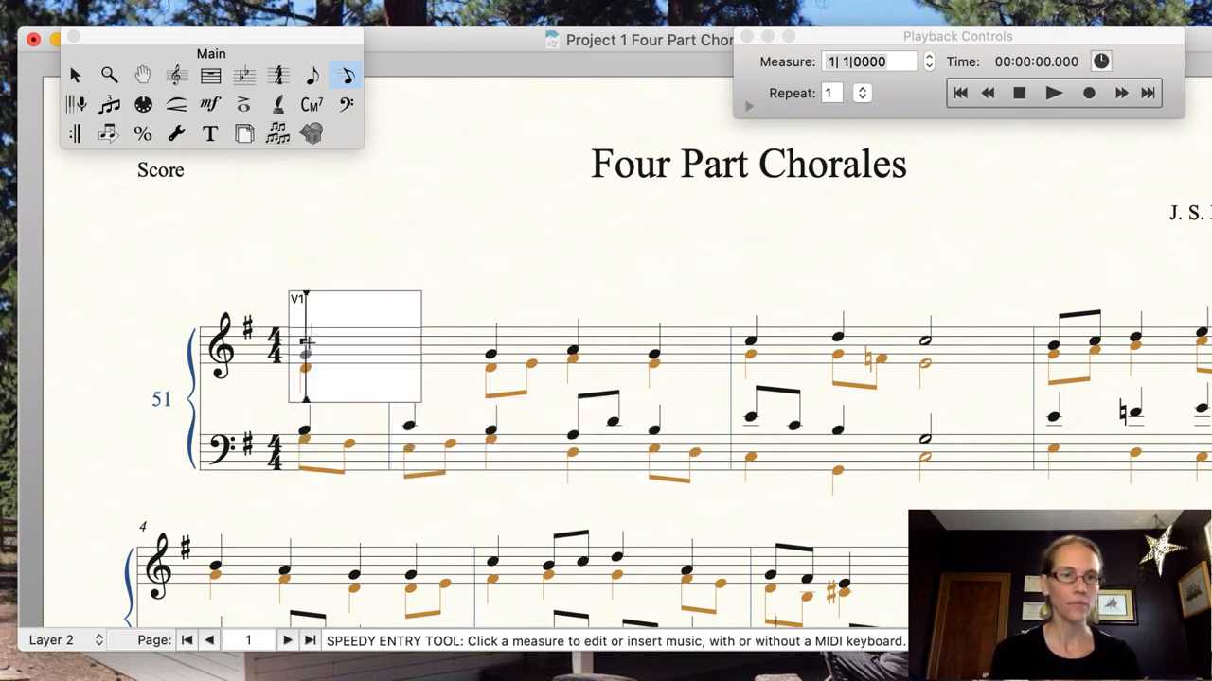
click(72, 641)
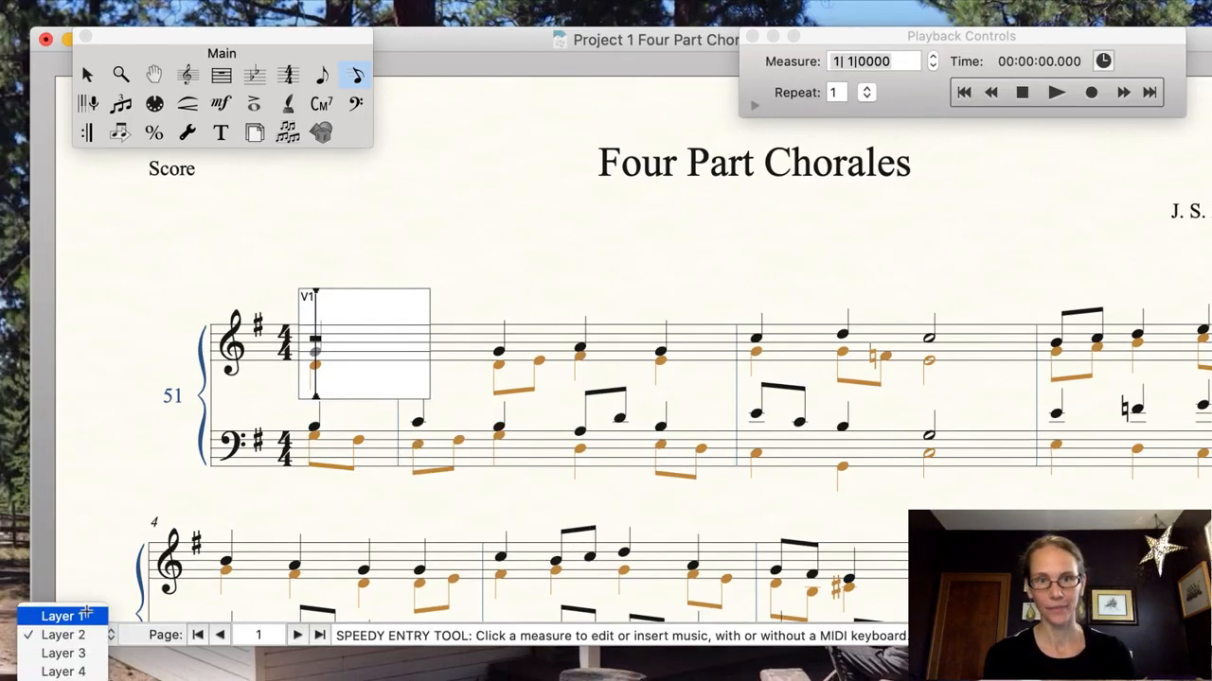
click(84, 616)
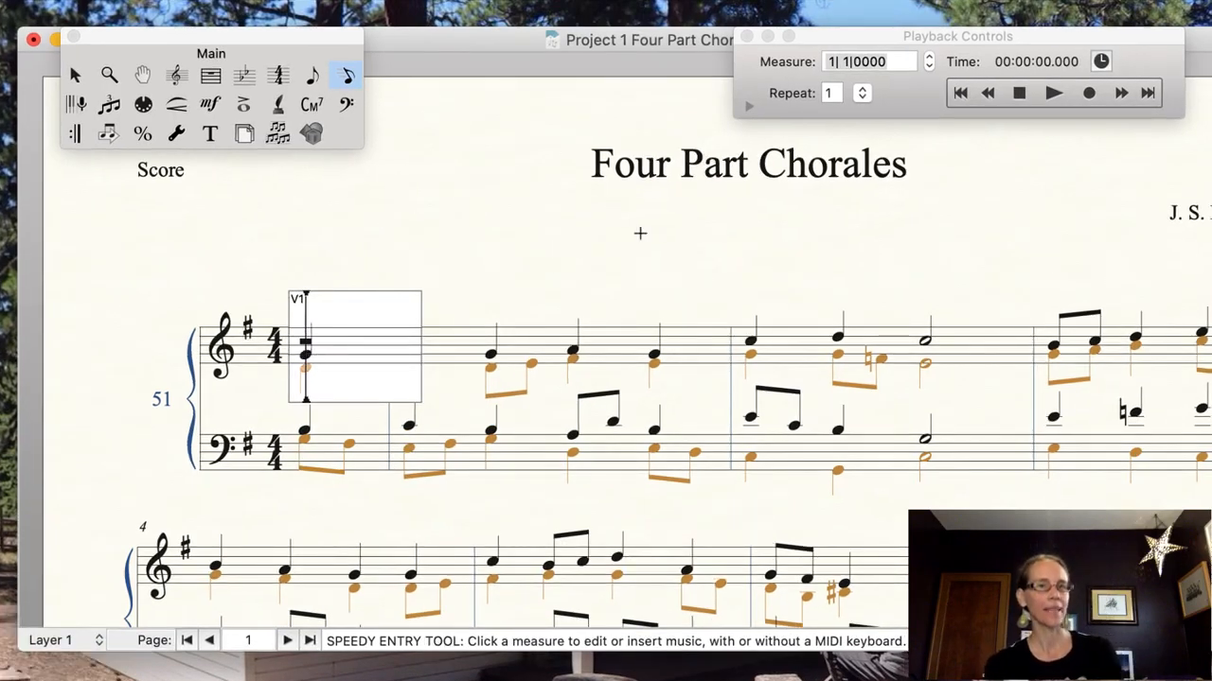
click(639, 233)
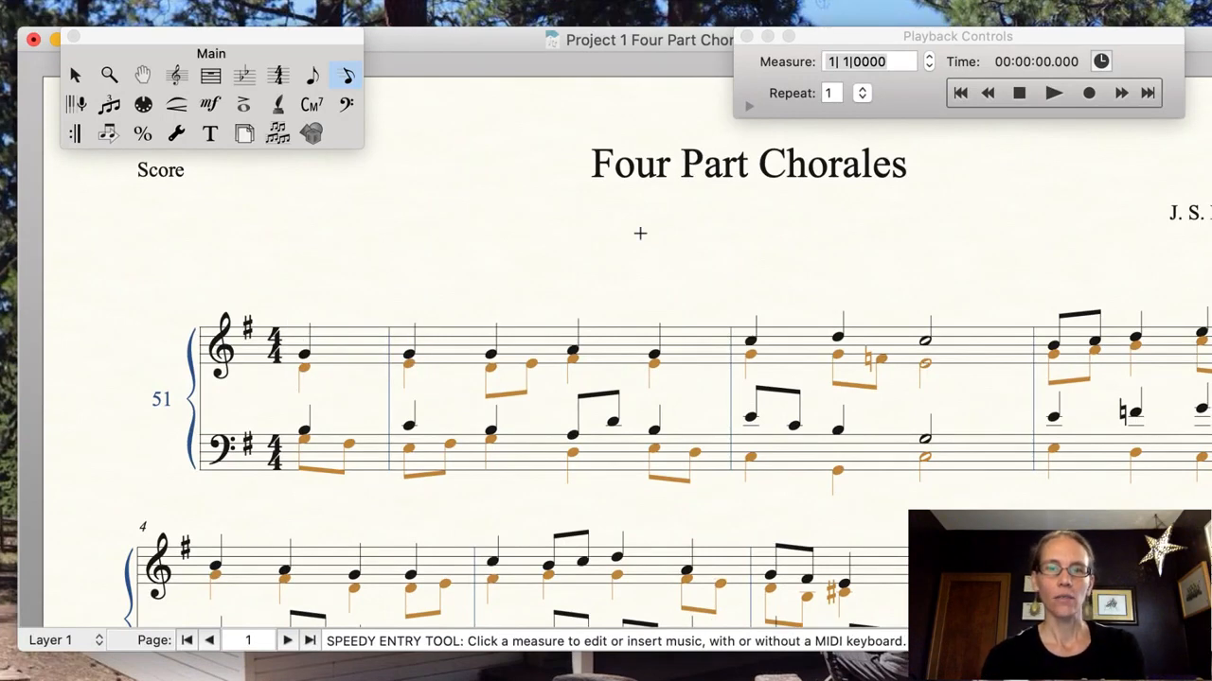
Step: Start an expression above the treble pickup note and duplicate the Grave tempo mark for it
key(super+minus)
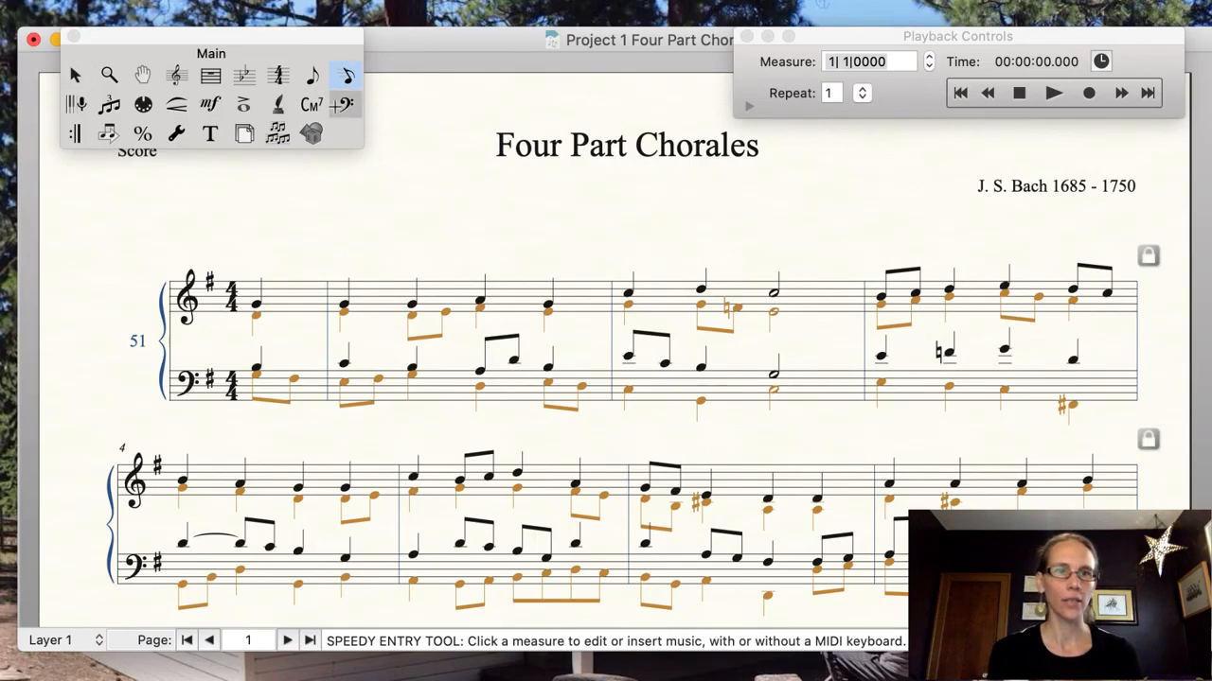
click(212, 106)
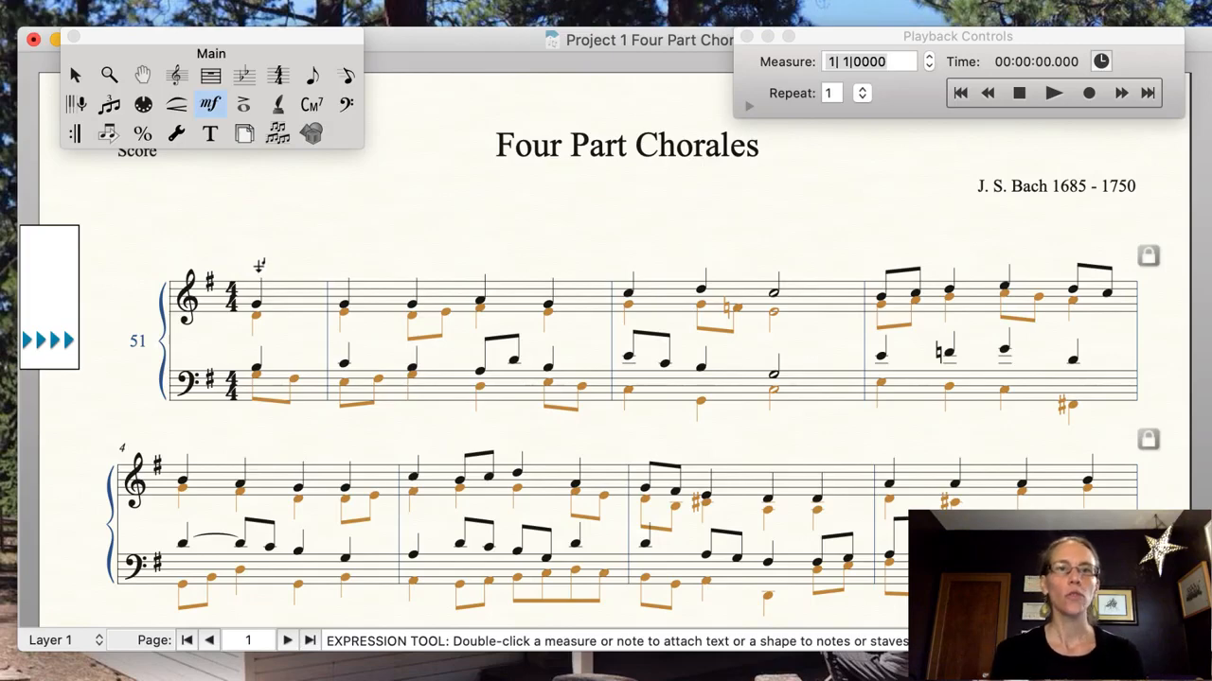
double_click(258, 265)
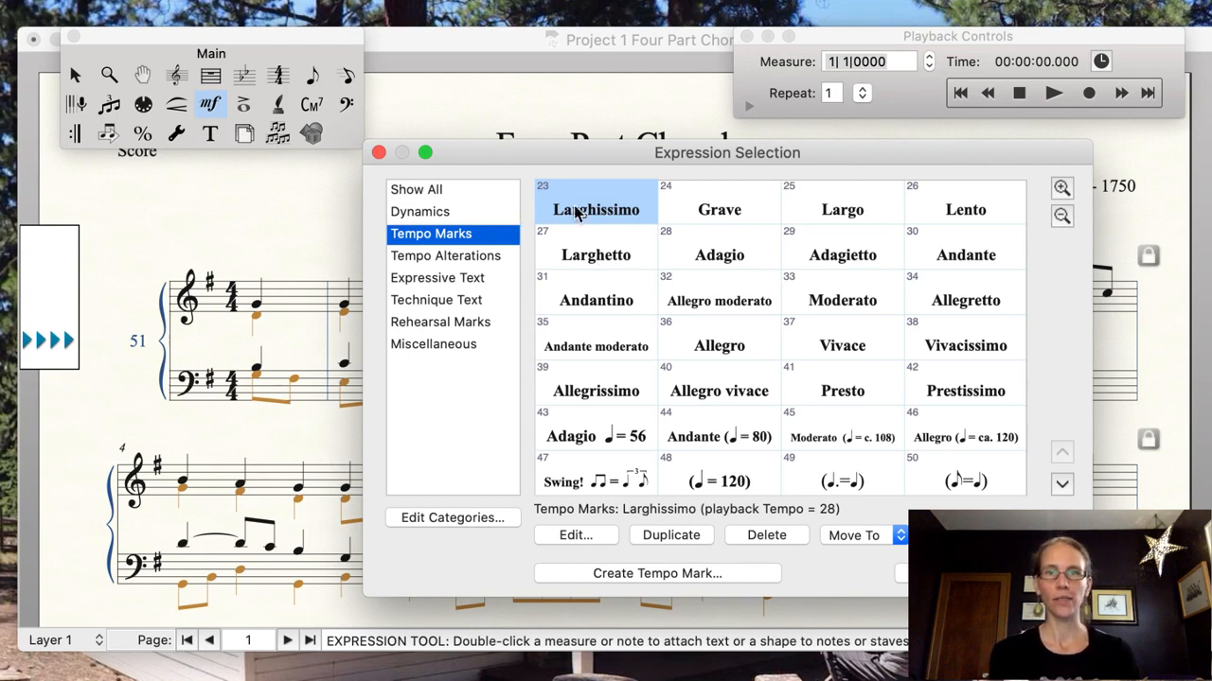
click(723, 212)
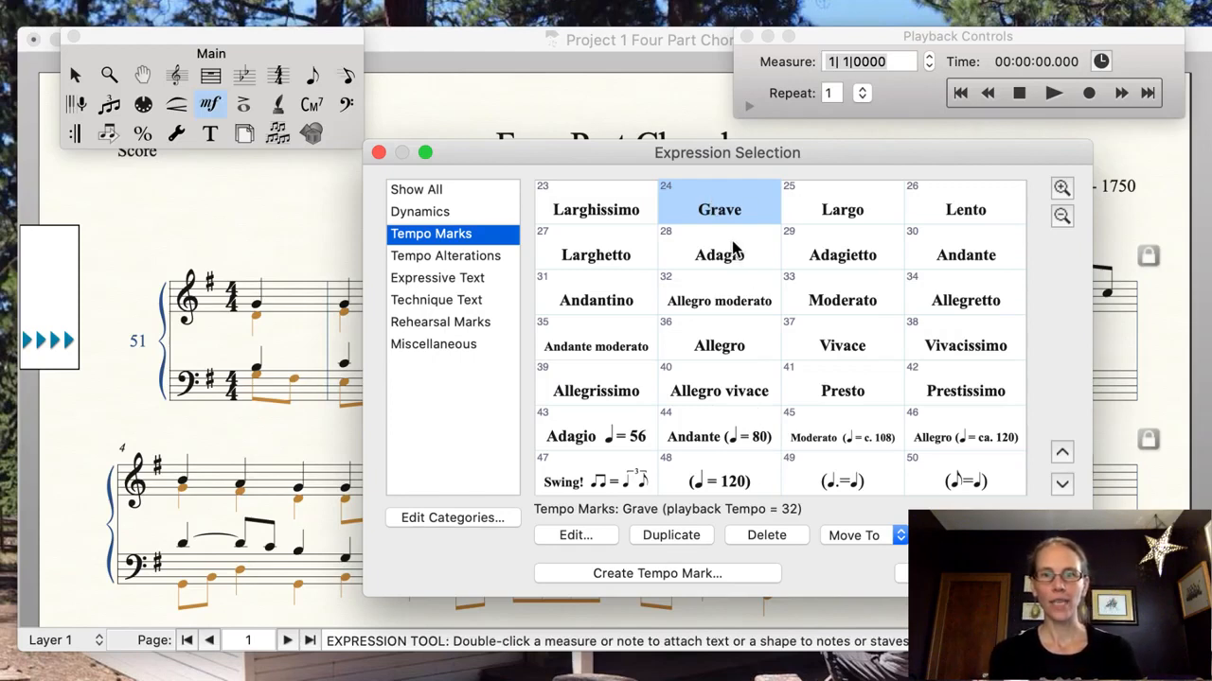
click(674, 534)
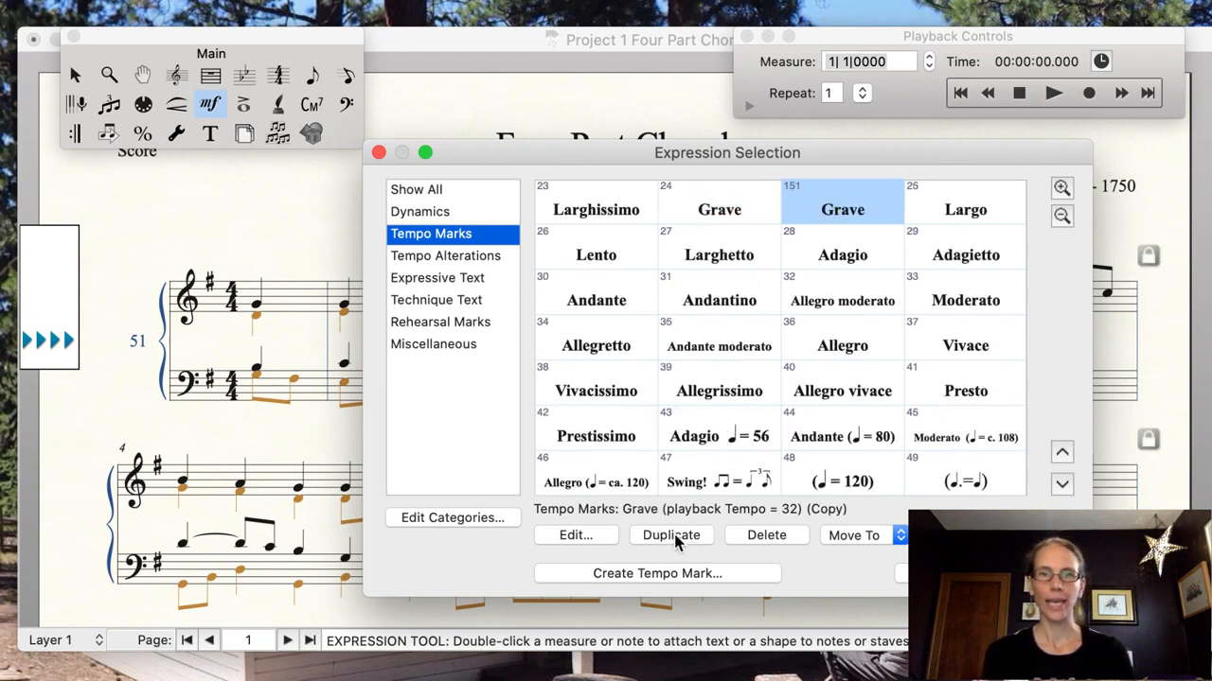
Step: Change the duplicated tempo mark's text to "Gelobet seist due, Jesu Christ", assign it above the pickup and nudge it slightly down
click(573, 535)
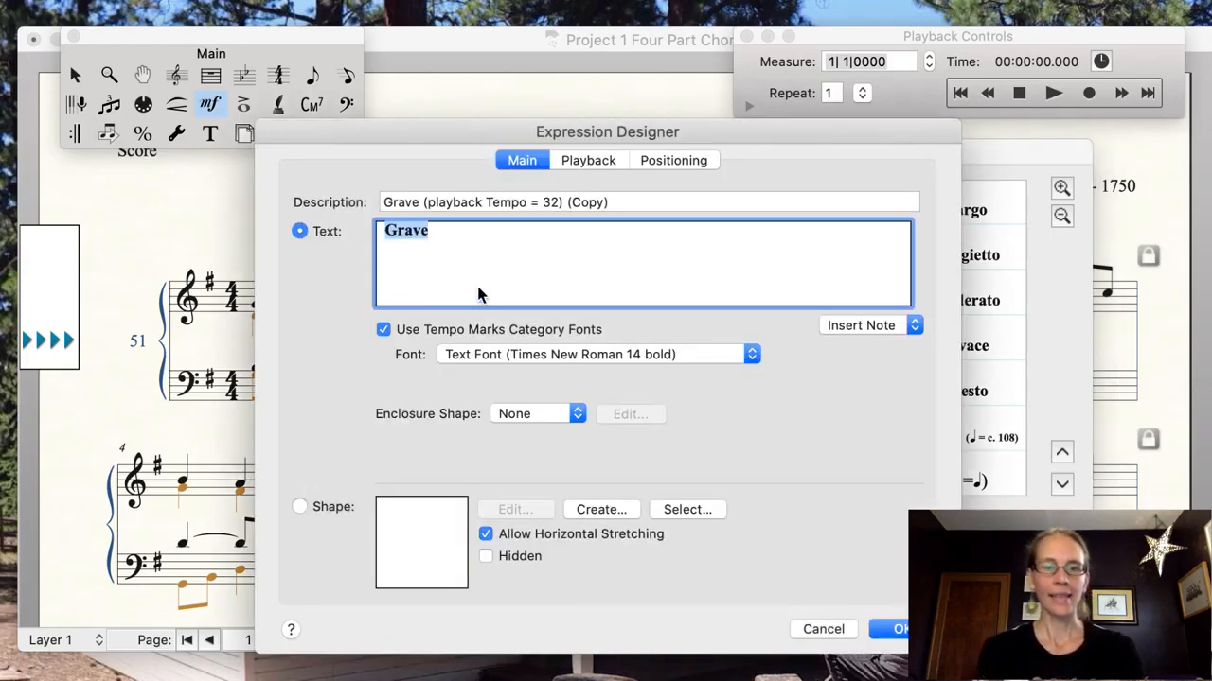
text(Gelobet sei)
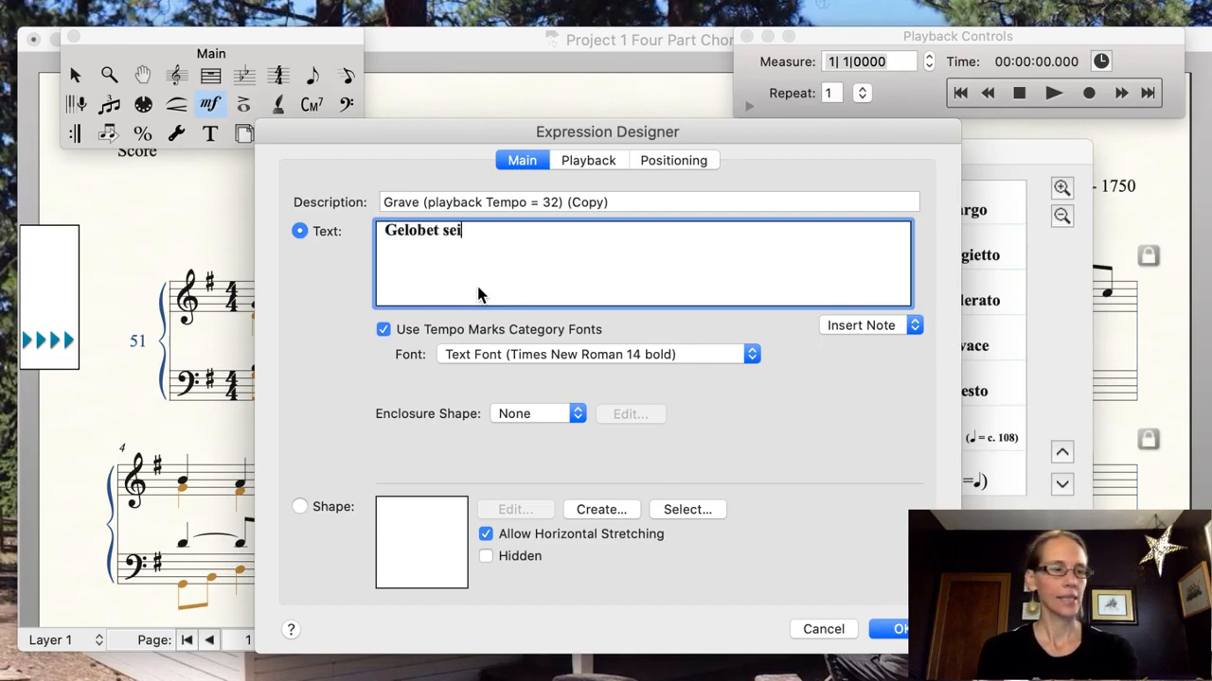
text(st due, Jesu Christ)
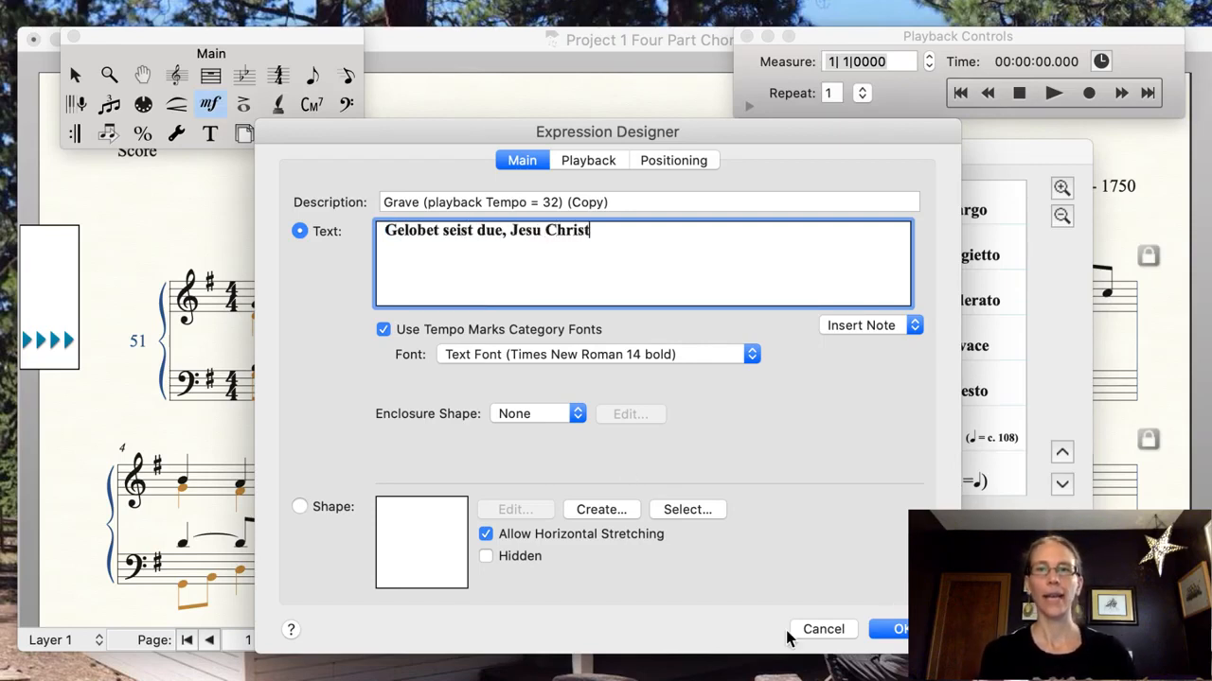
key(Return)
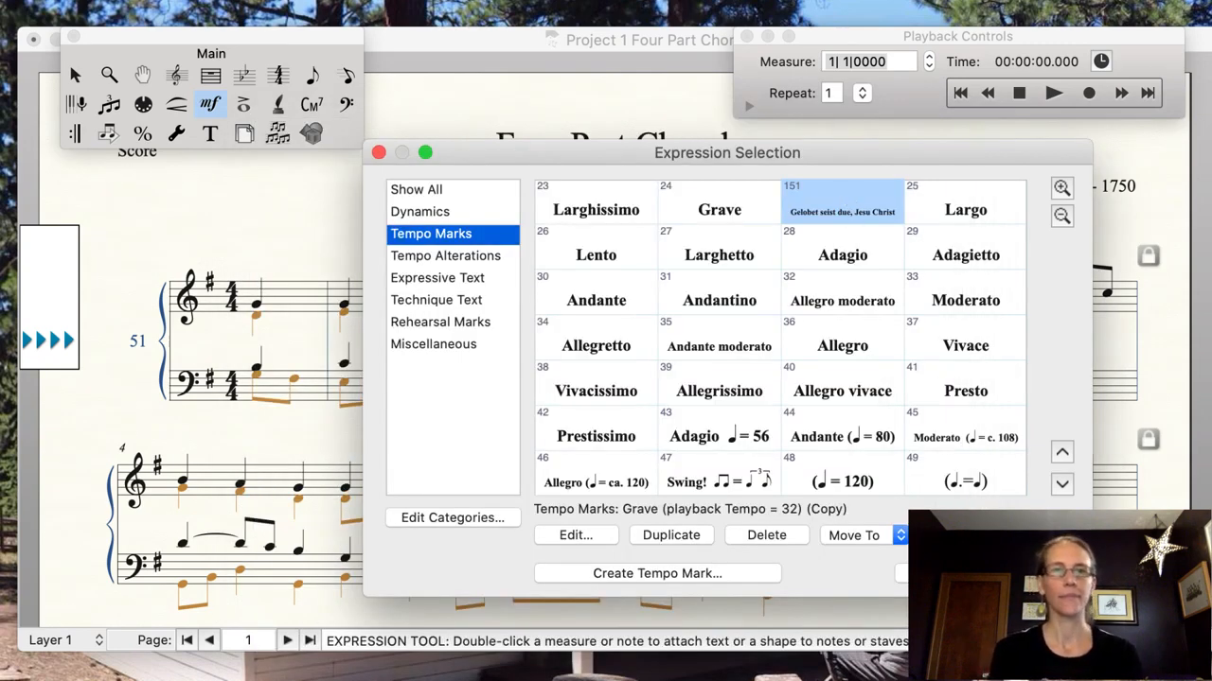
key(Return)
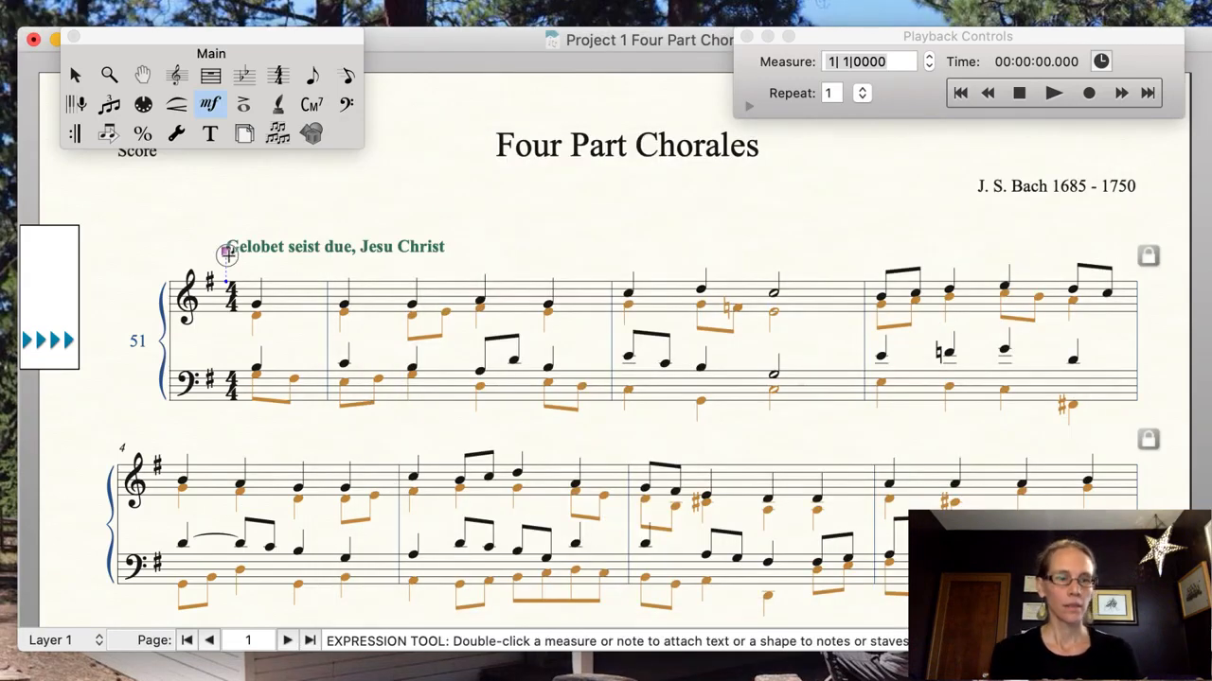
key(Down)
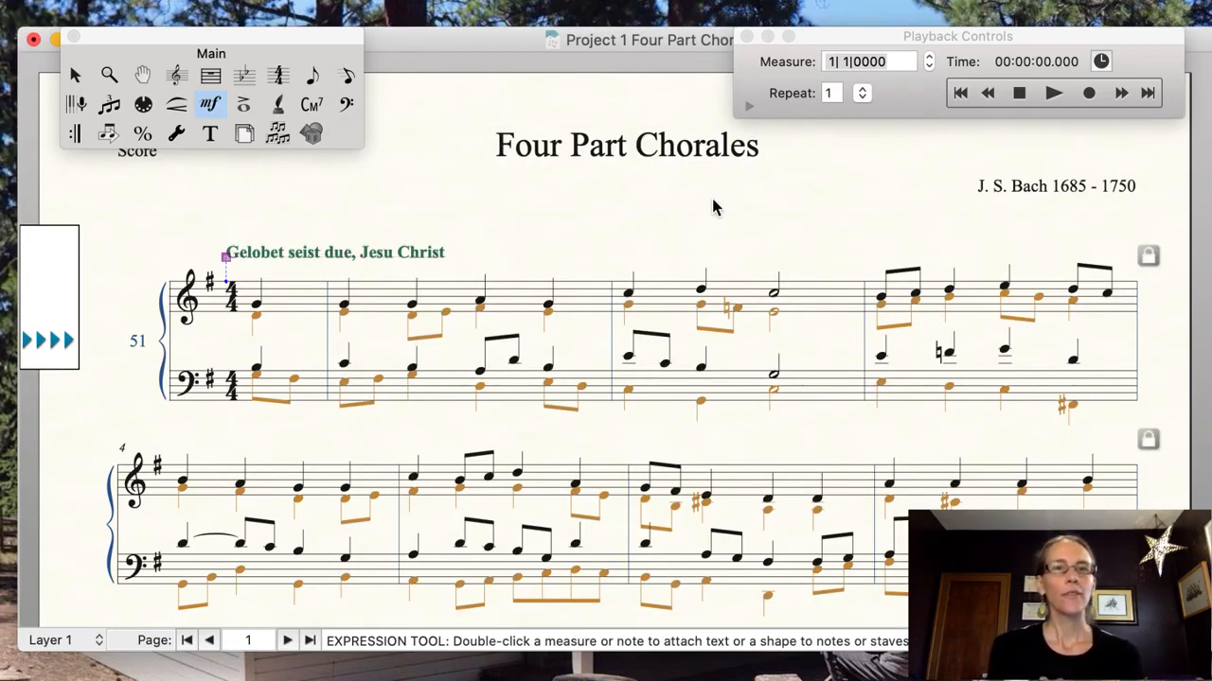
Step: Attach fermatas to the Layer 1 half notes in the treble and bass staves of the second full measure
click(245, 112)
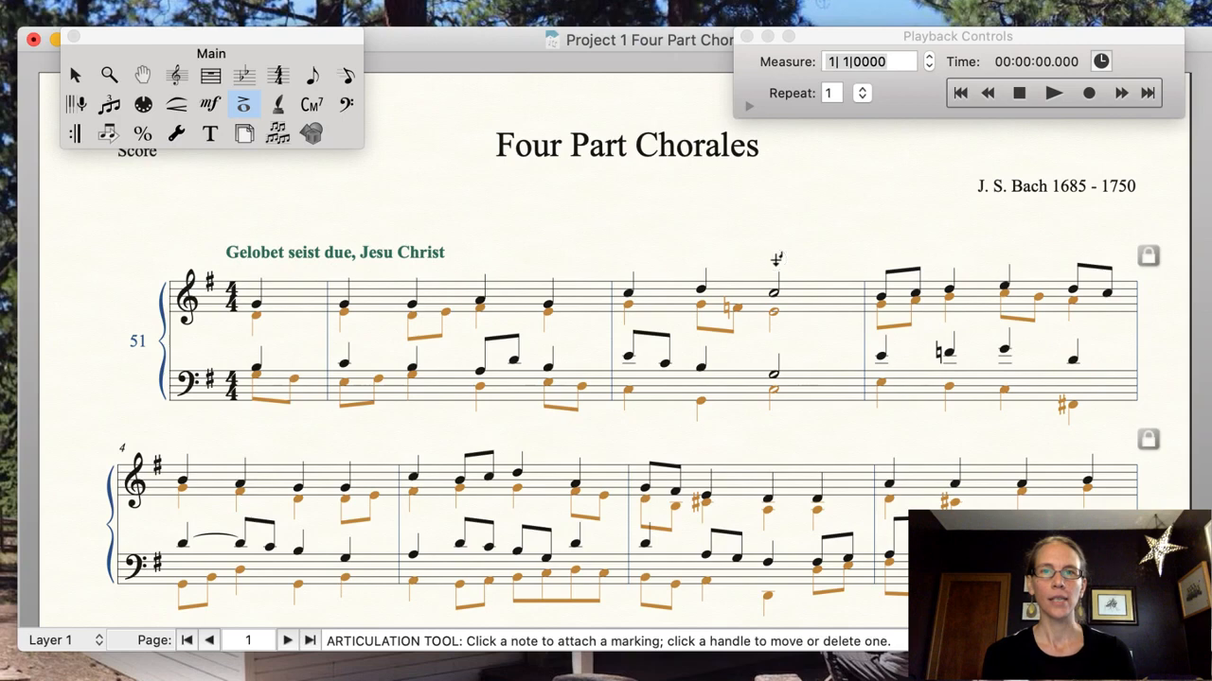
click(776, 260)
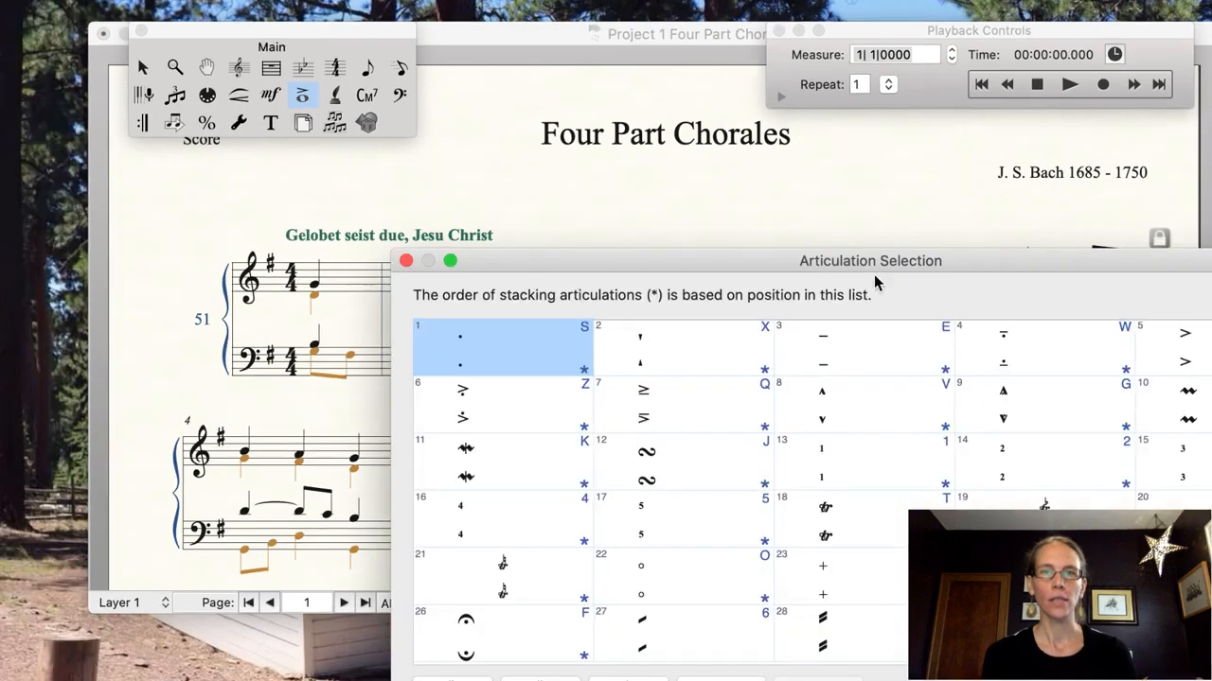
drag(909, 261, 710, 174)
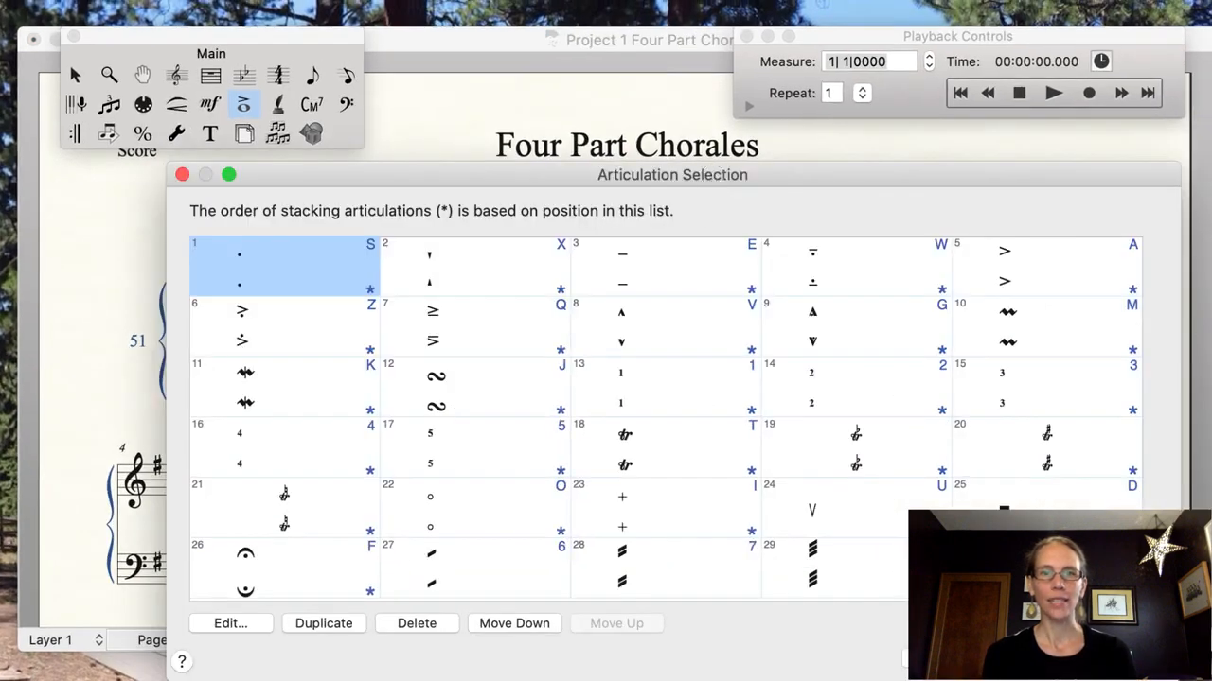
click(258, 567)
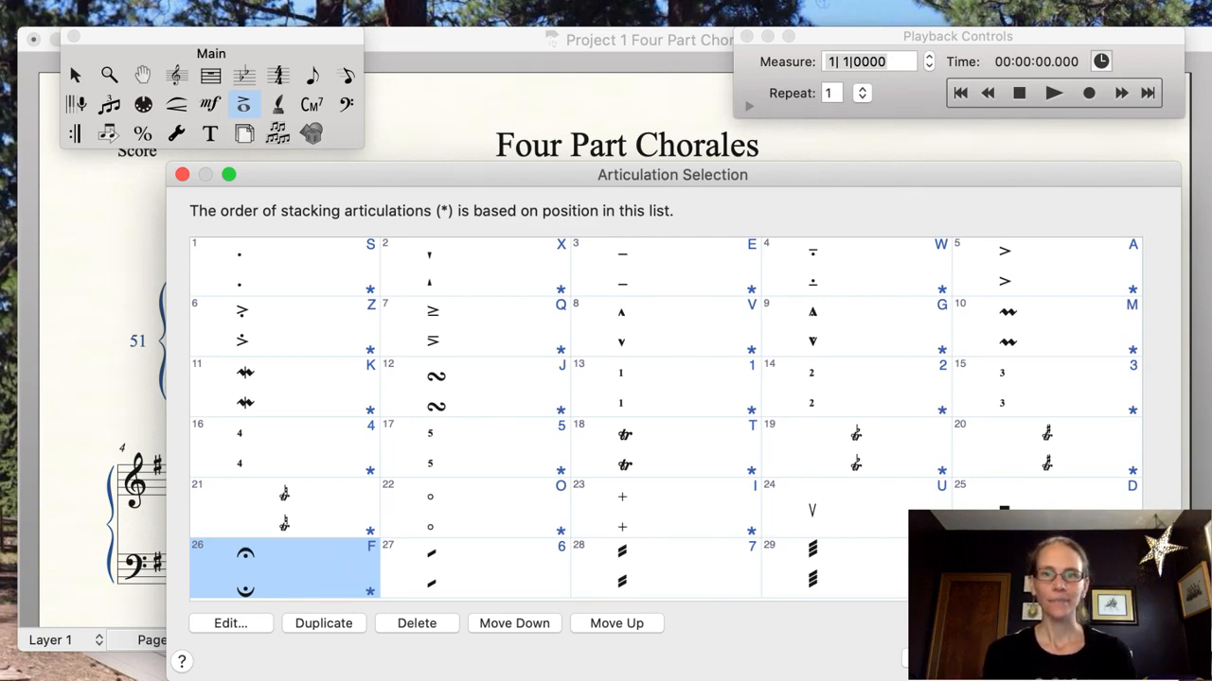
click(1086, 659)
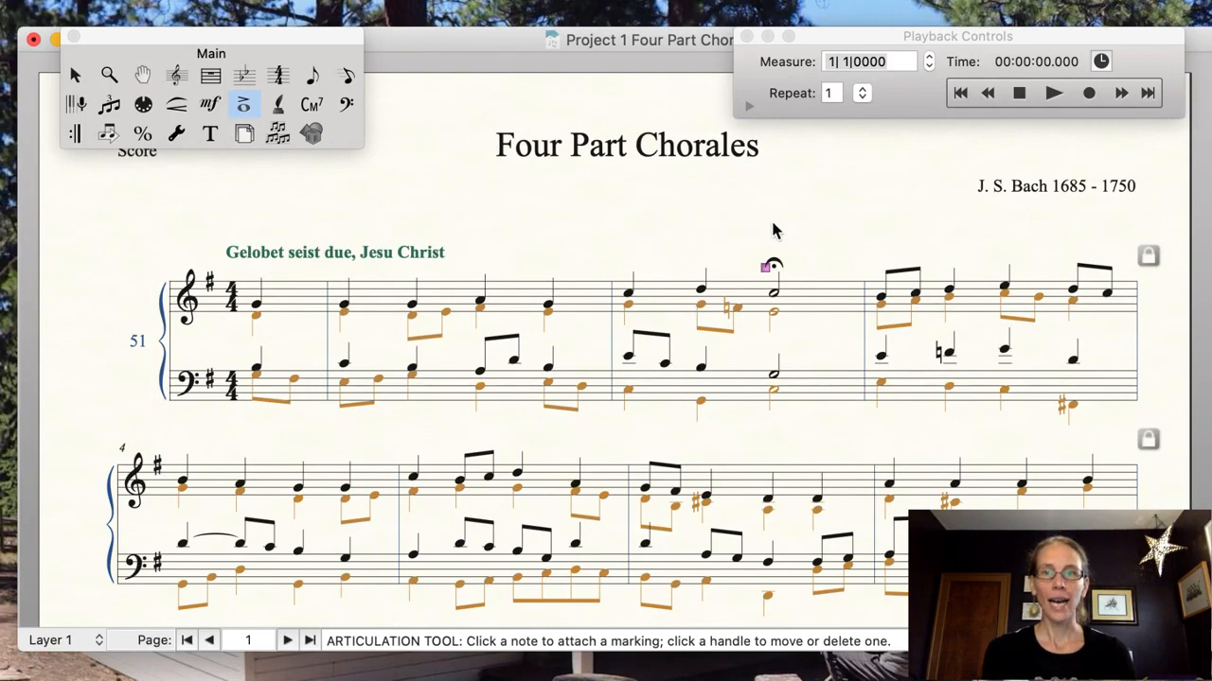
click(774, 424)
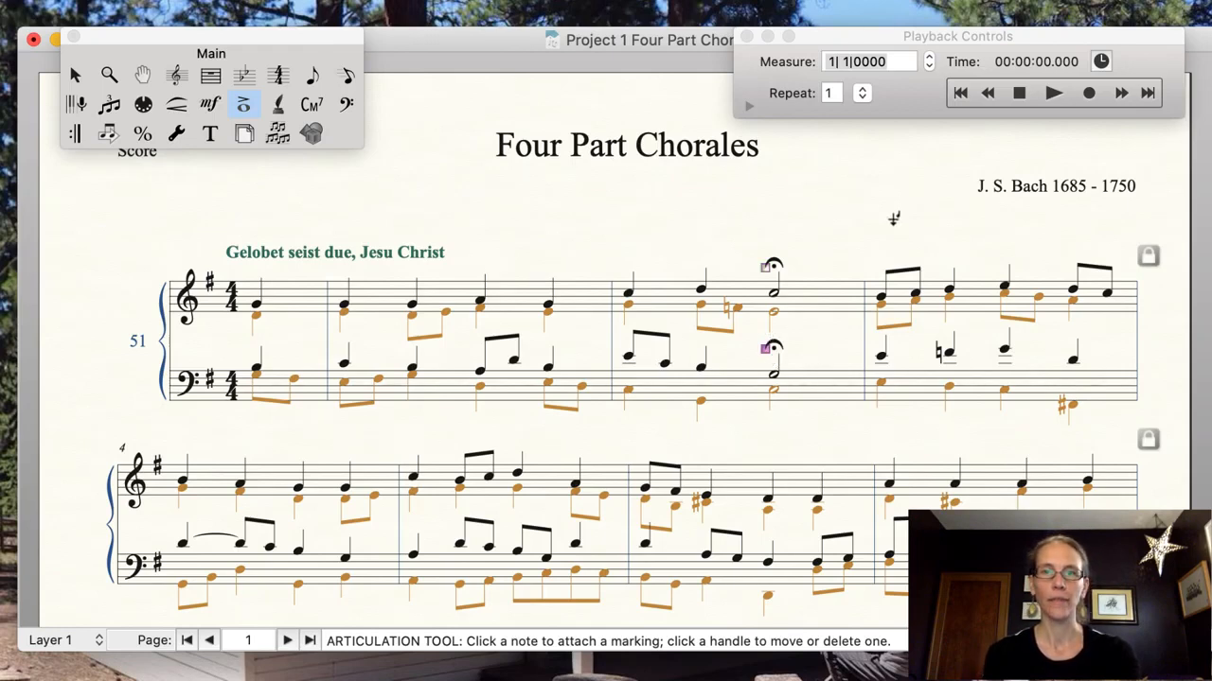
Step: Attach fermatas to the first, third and fourth soprano beats of the first full measure and the first beat of the second
click(628, 258)
click(542, 262)
click(474, 262)
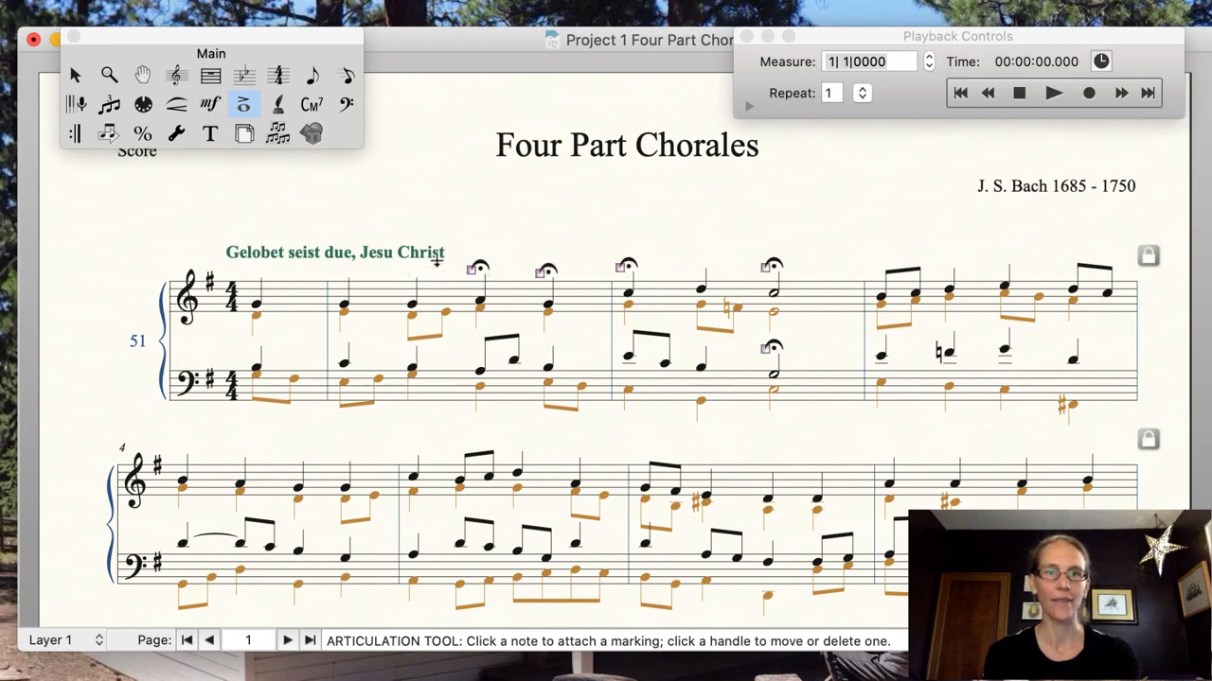
click(347, 266)
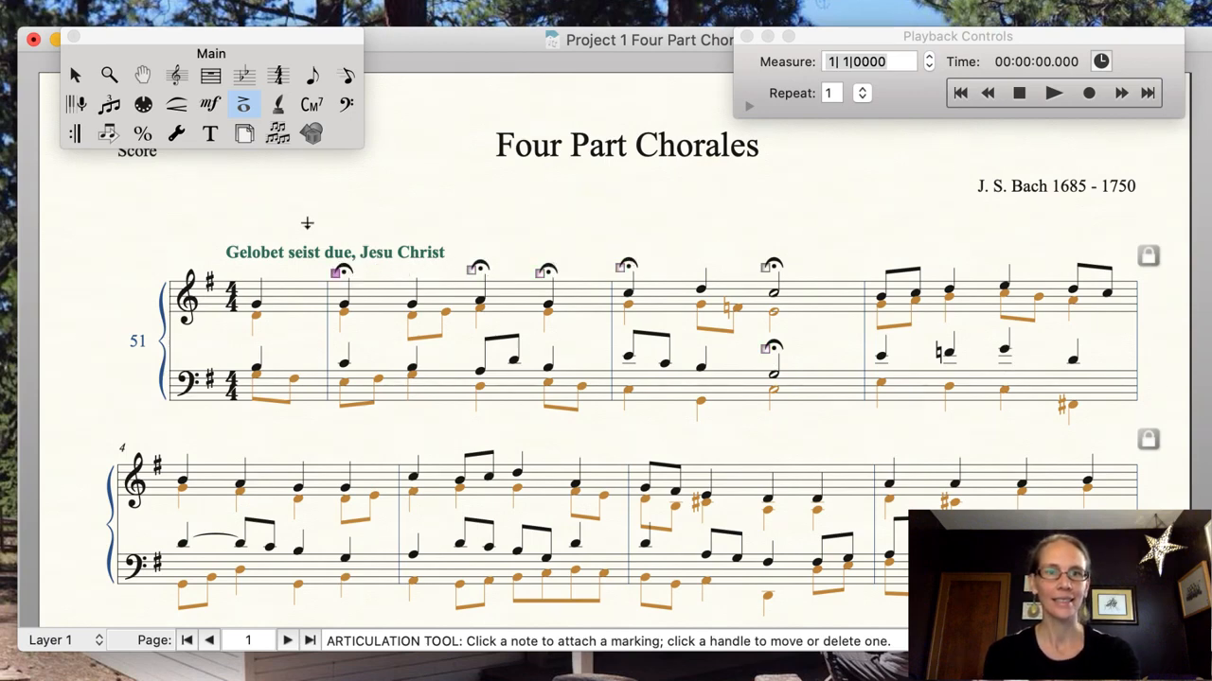
Step: Select the four extra fermatas over the soprano quarter notes and delete them
drag(314, 217, 631, 303)
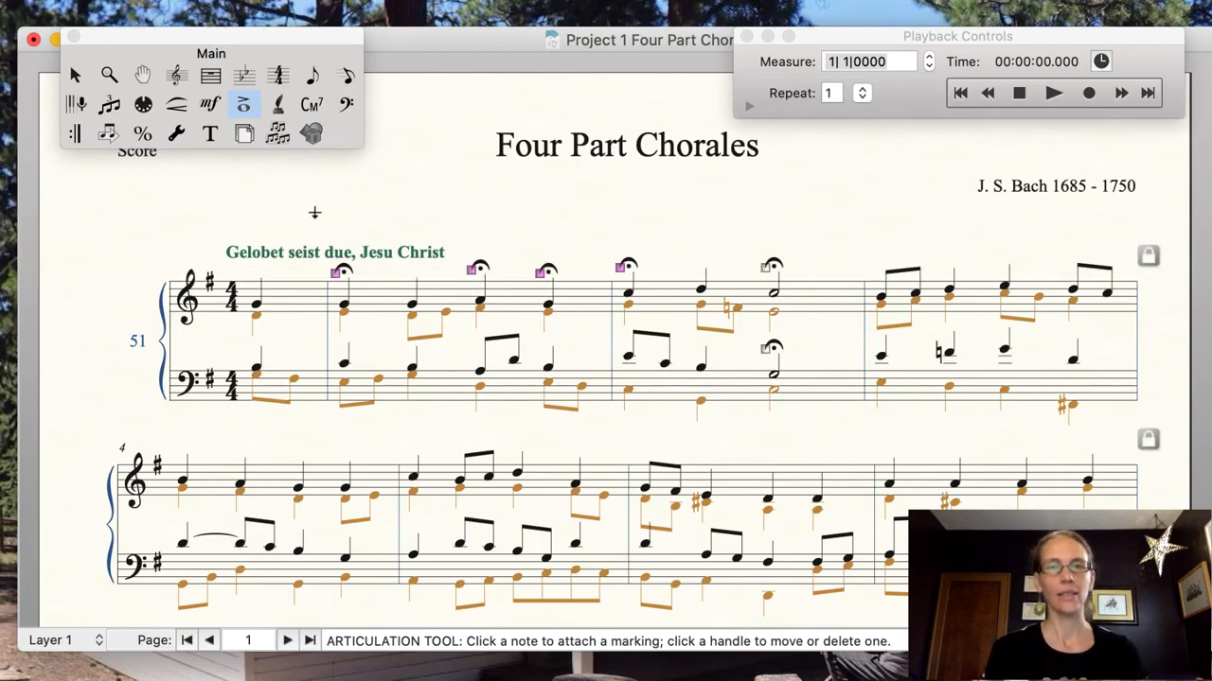
click(395, 227)
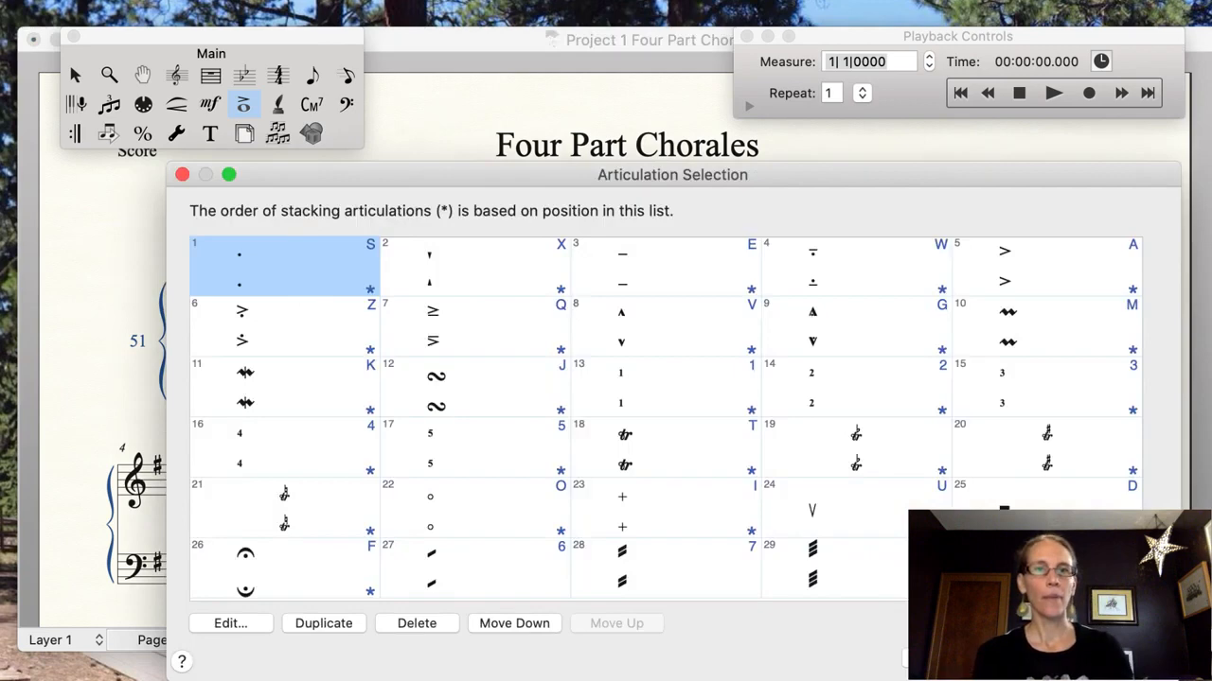
click(951, 660)
drag(308, 204, 664, 319)
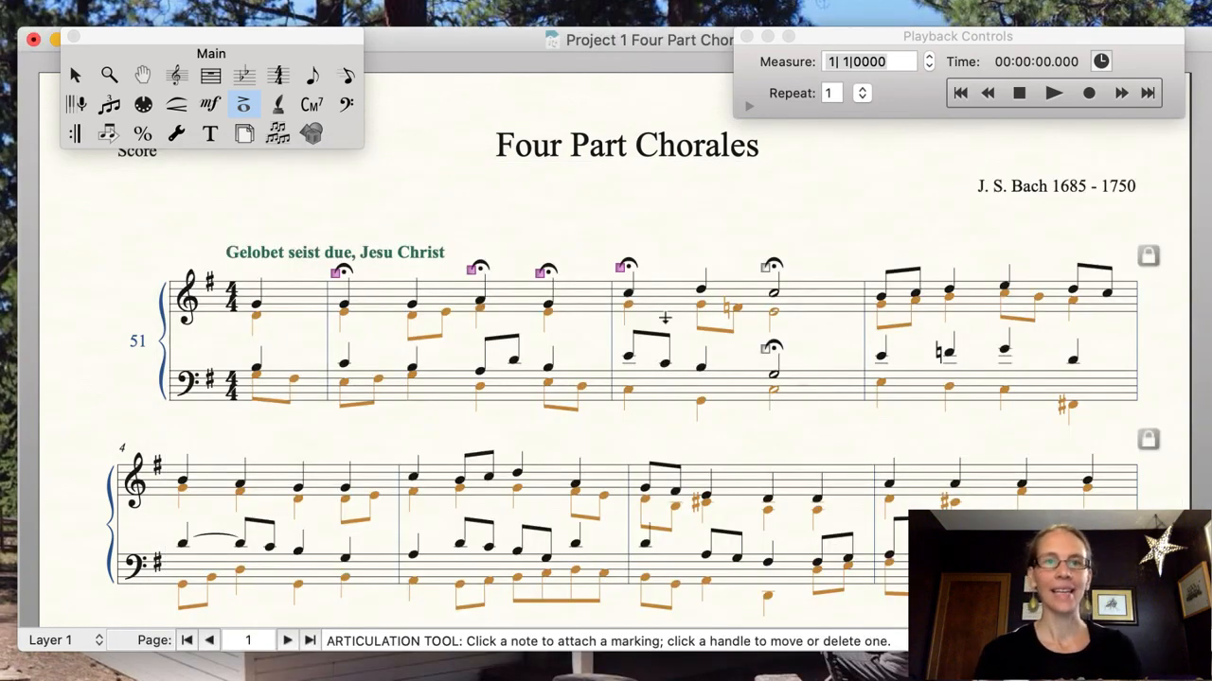
key(Delete)
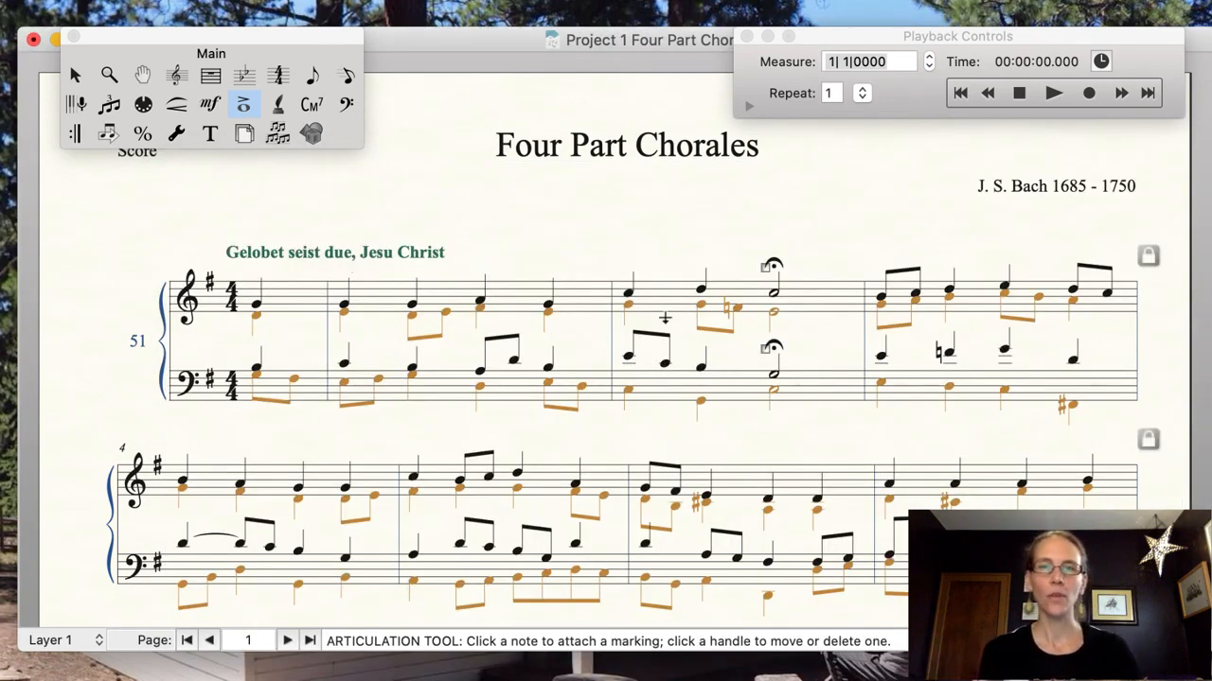
Step: Move the bass half note's fermata below the bass staff and adjust the treble fermata's height just above its half note
mouse_move(766, 268)
mouse_down()
mouse_move(768, 438)
mouse_move(778, 274)
mouse_move(771, 255)
mouse_move(774, 390)
mouse_move(768, 242)
mouse_move(773, 252)
mouse_up()
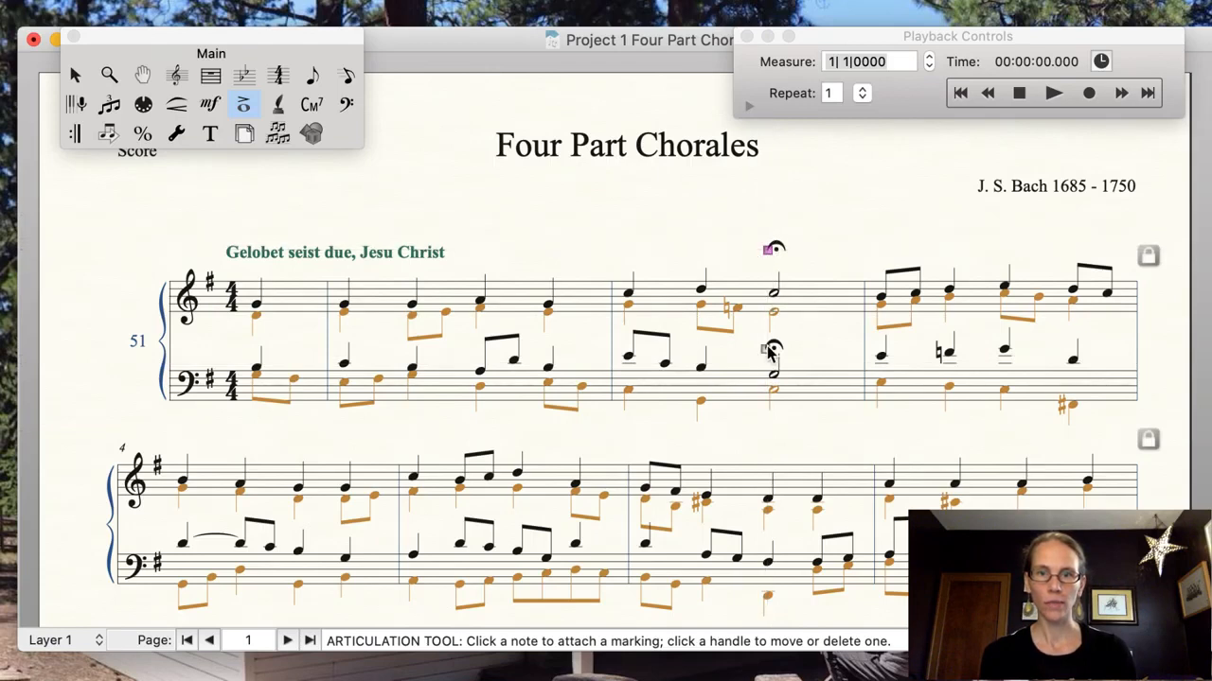
drag(768, 349, 769, 424)
drag(772, 251, 771, 266)
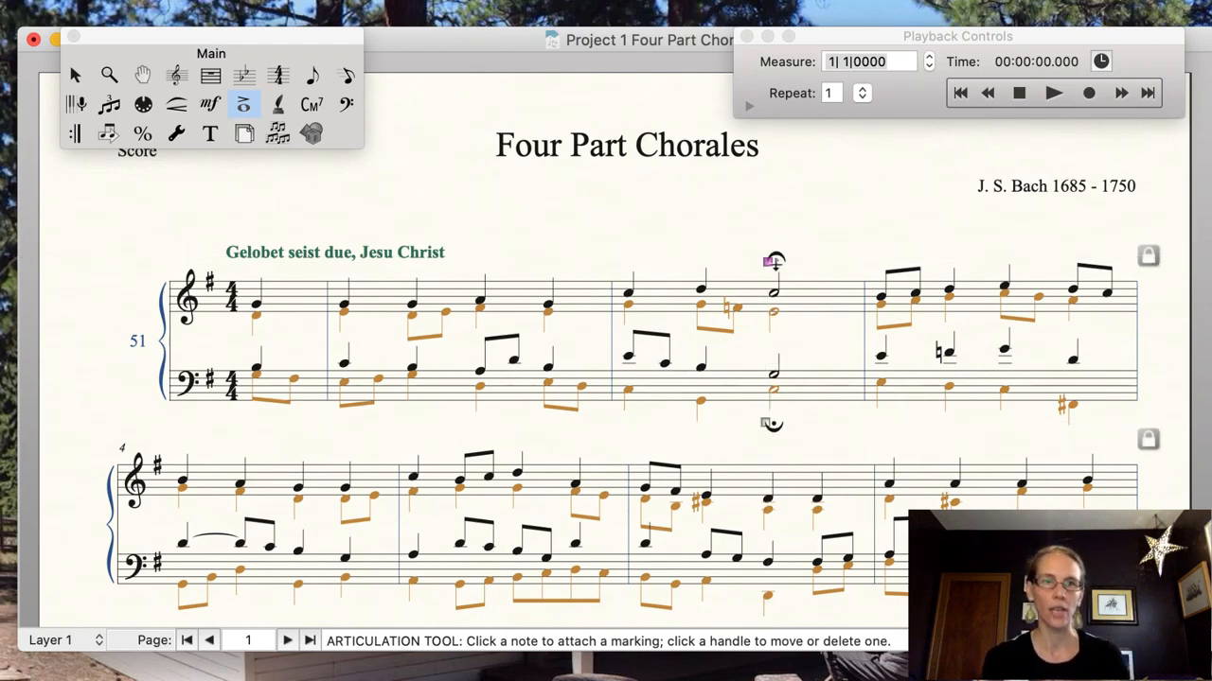
Step: Move the "Gelobet seist due, Jesu Christ" expression slightly up and left above the first system
click(75, 74)
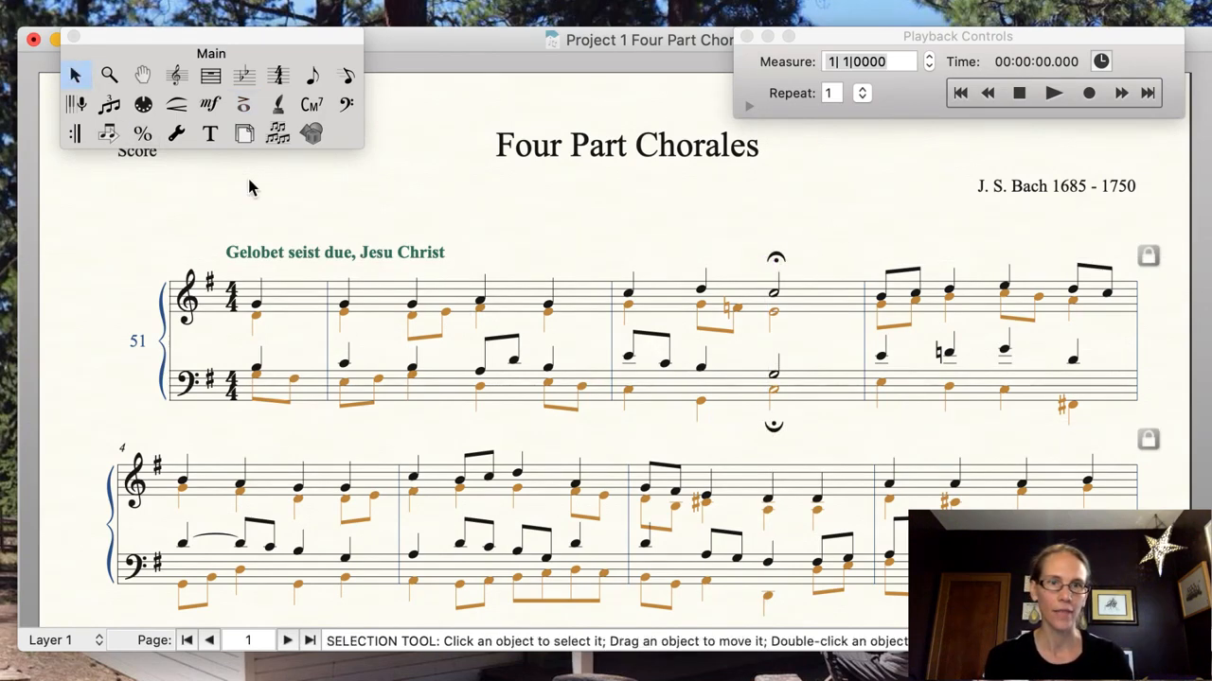
double_click(269, 251)
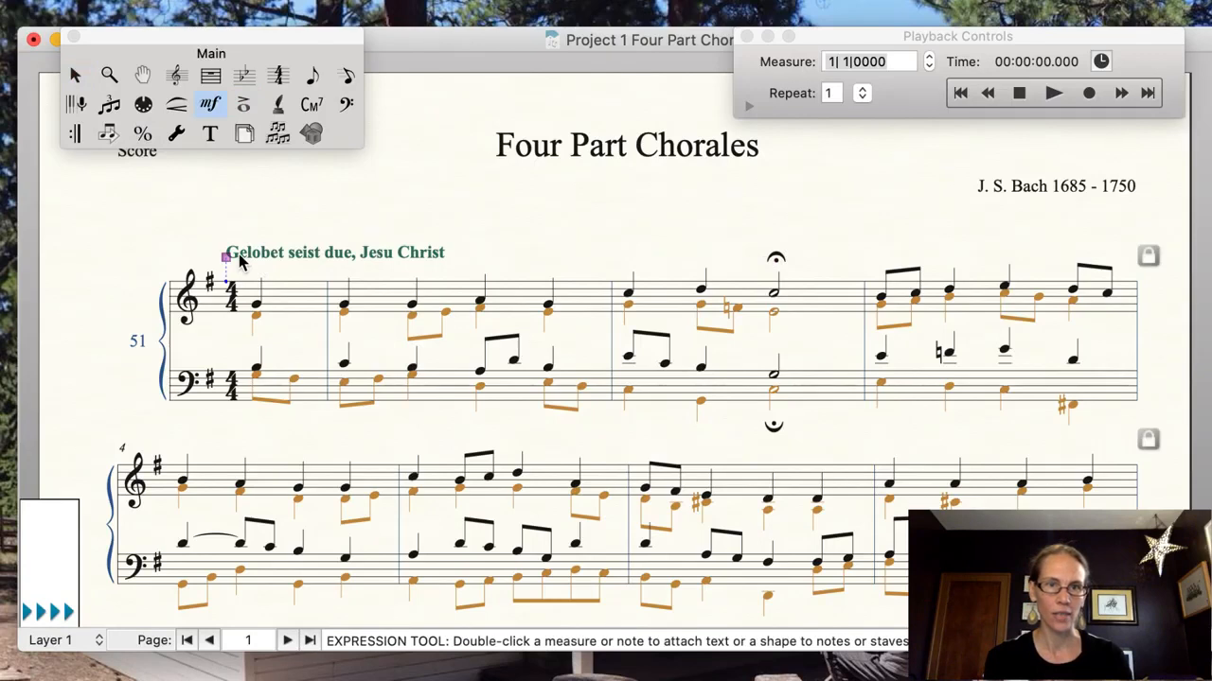
mouse_move(226, 256)
mouse_down()
mouse_move(191, 352)
mouse_move(217, 236)
mouse_up()
key(Escape)
Step: Nudge the "Four Part Chorales" page title down, and raise it back above the composer line as a text block
click(616, 148)
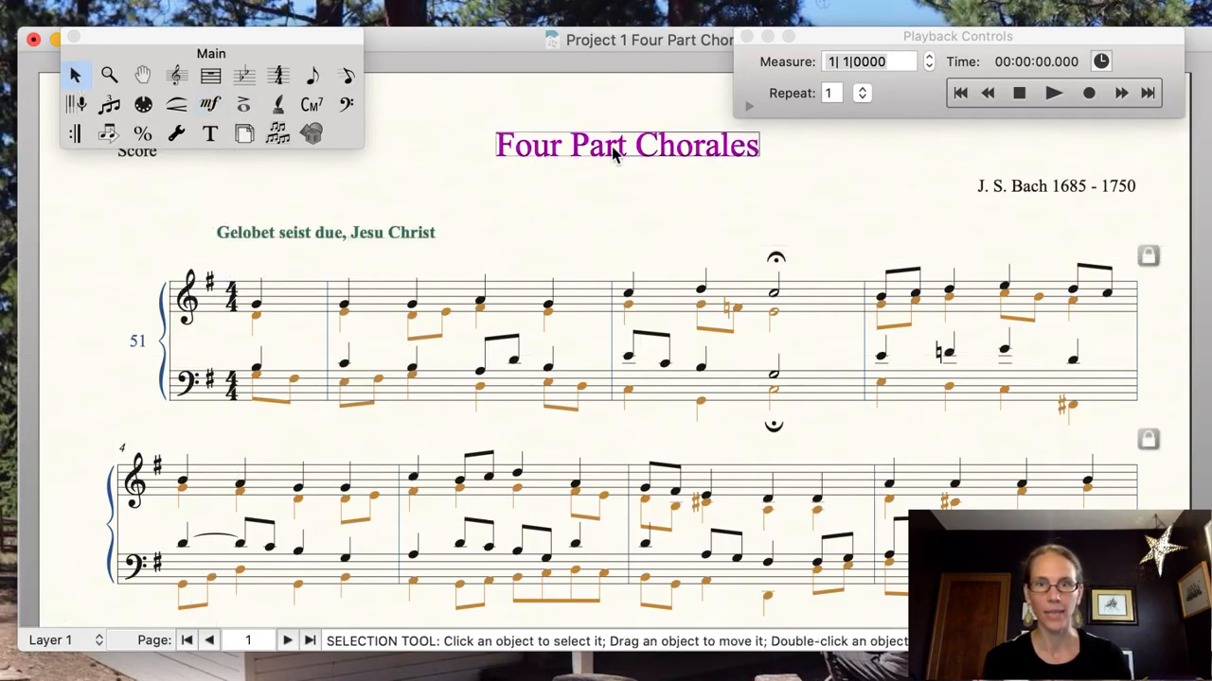
mouse_move(660, 160)
mouse_down()
mouse_move(630, 180)
mouse_move(655, 172)
mouse_up()
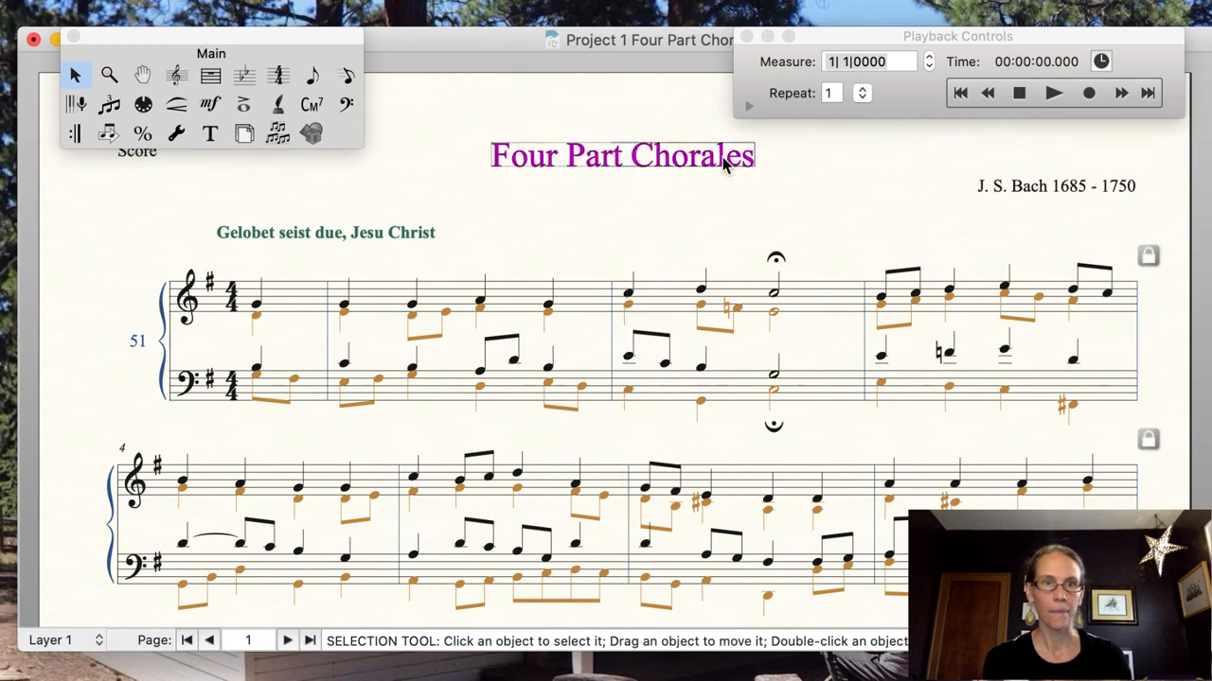
click(213, 144)
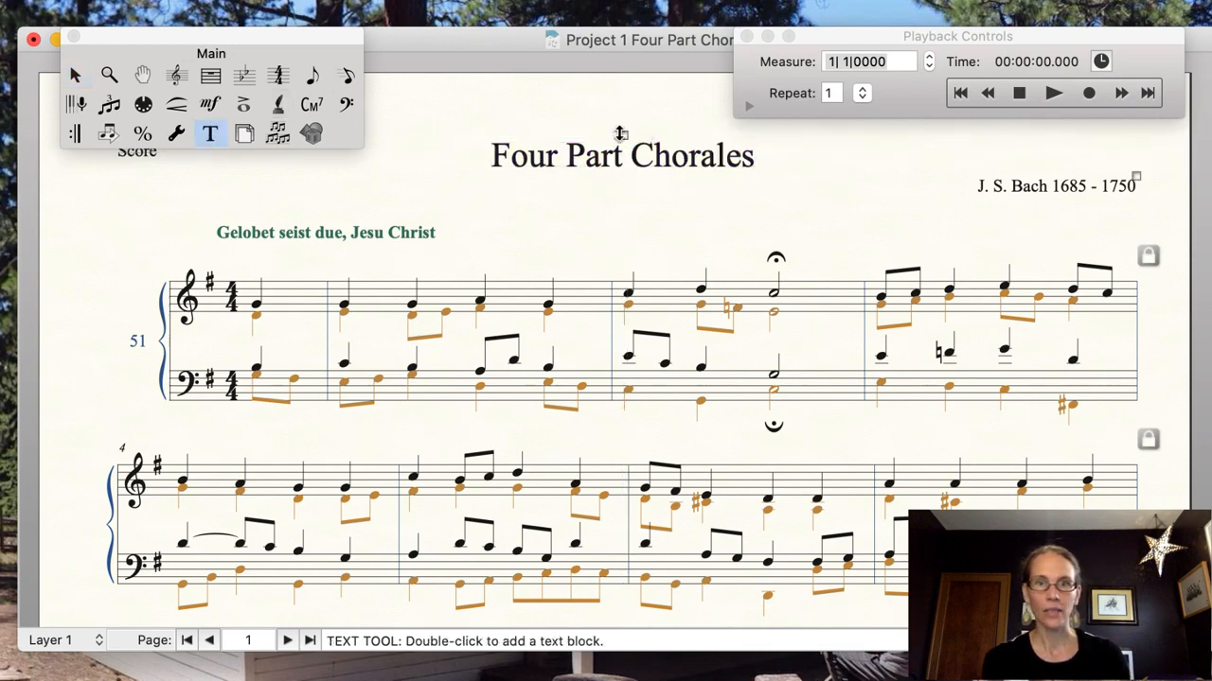
drag(620, 134, 622, 123)
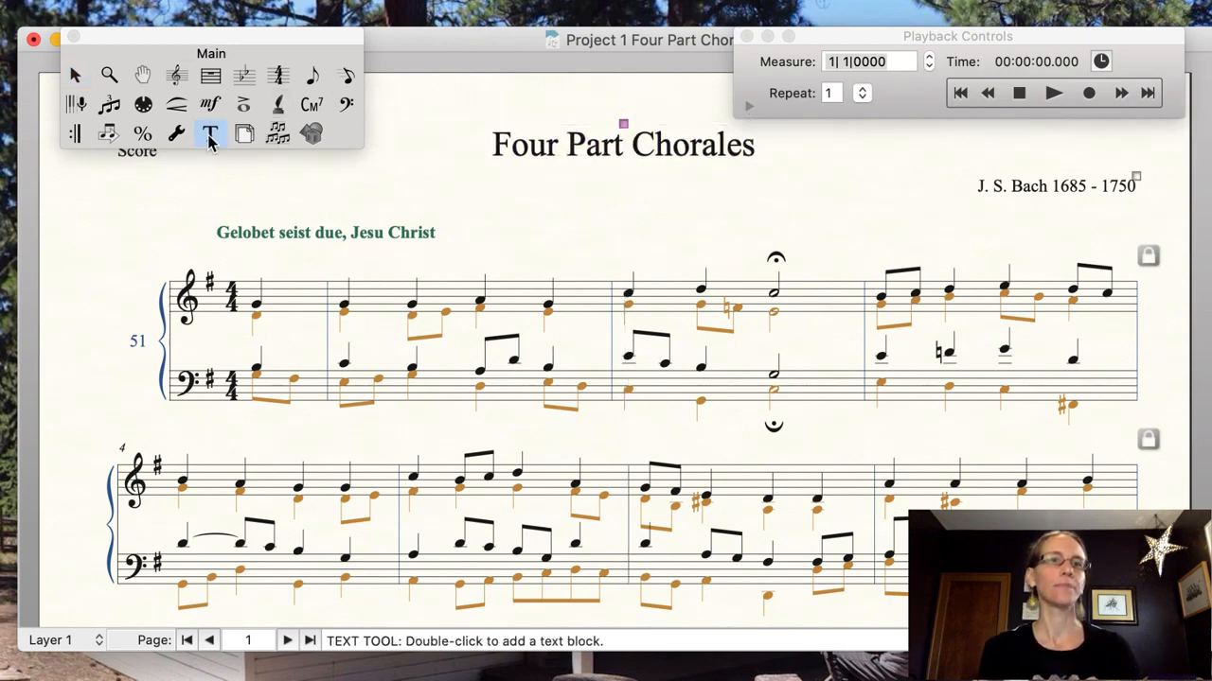
click(75, 74)
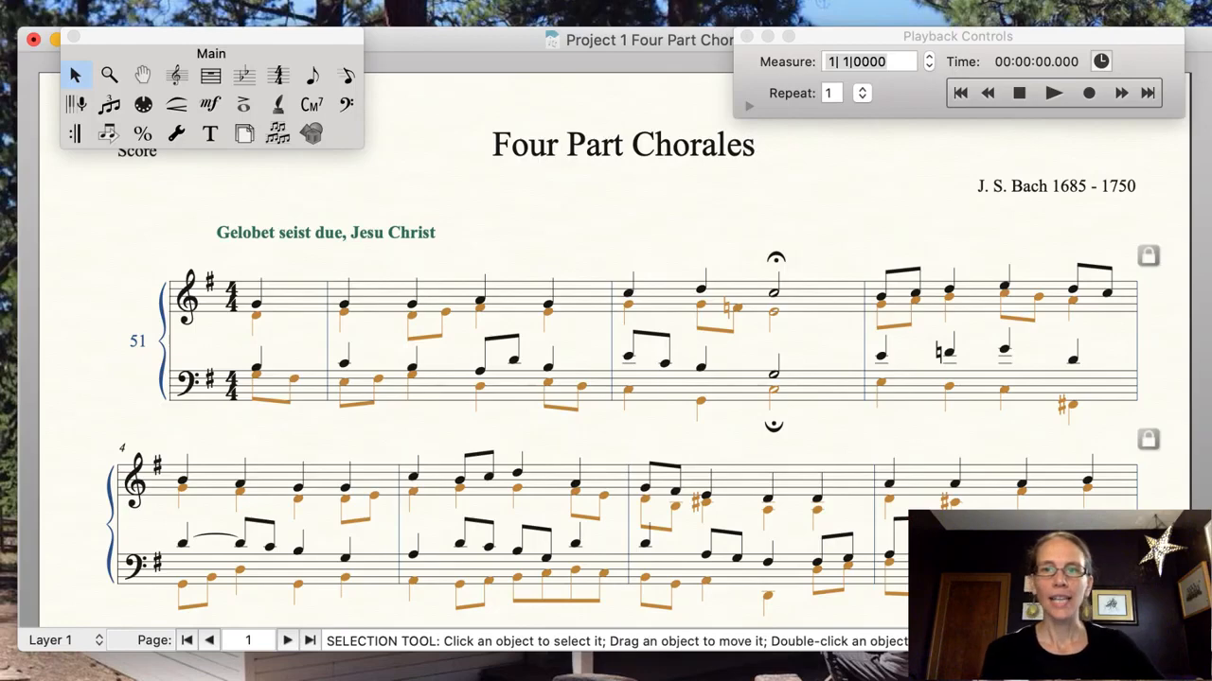
Step: Set measure 10 to 3/4 until the next time change, using a different time signature of 4/4 for display
scroll(615, 379, down, 5)
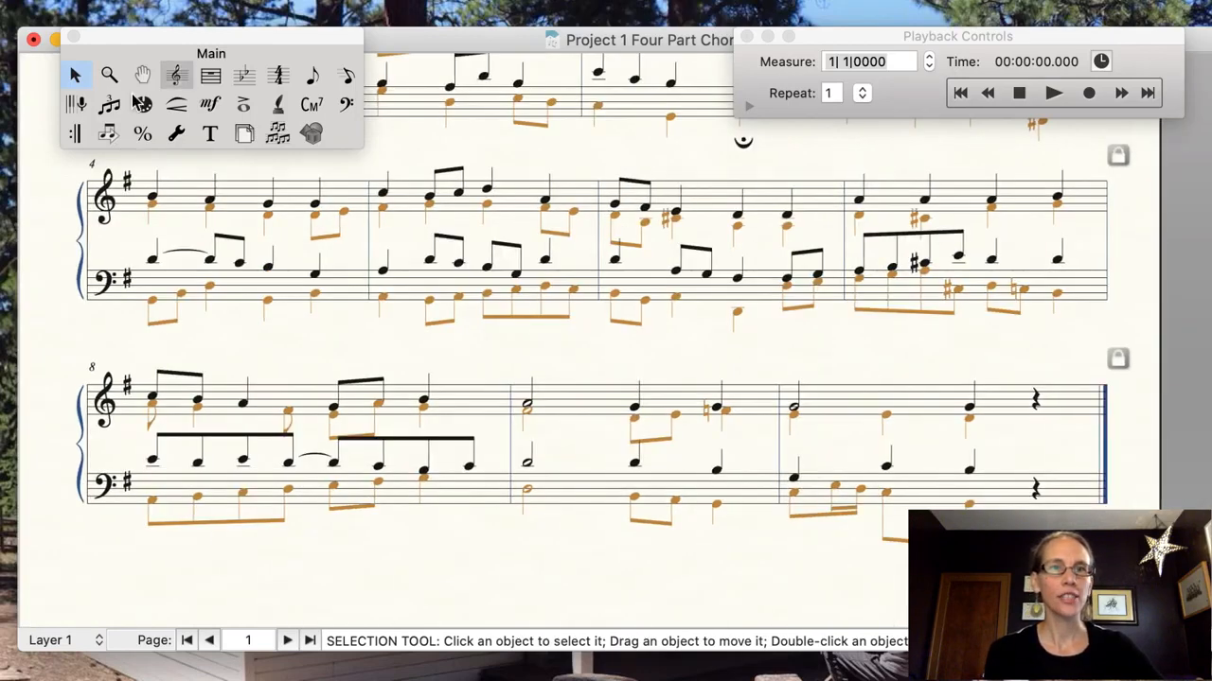
click(282, 76)
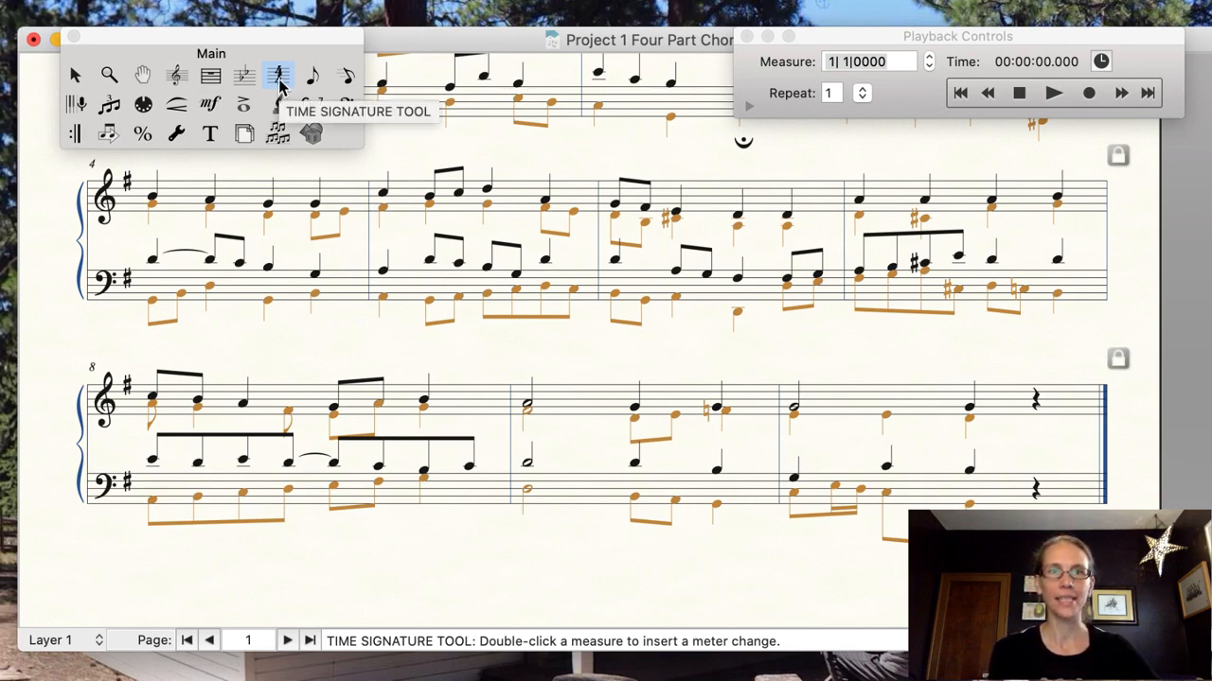
click(856, 410)
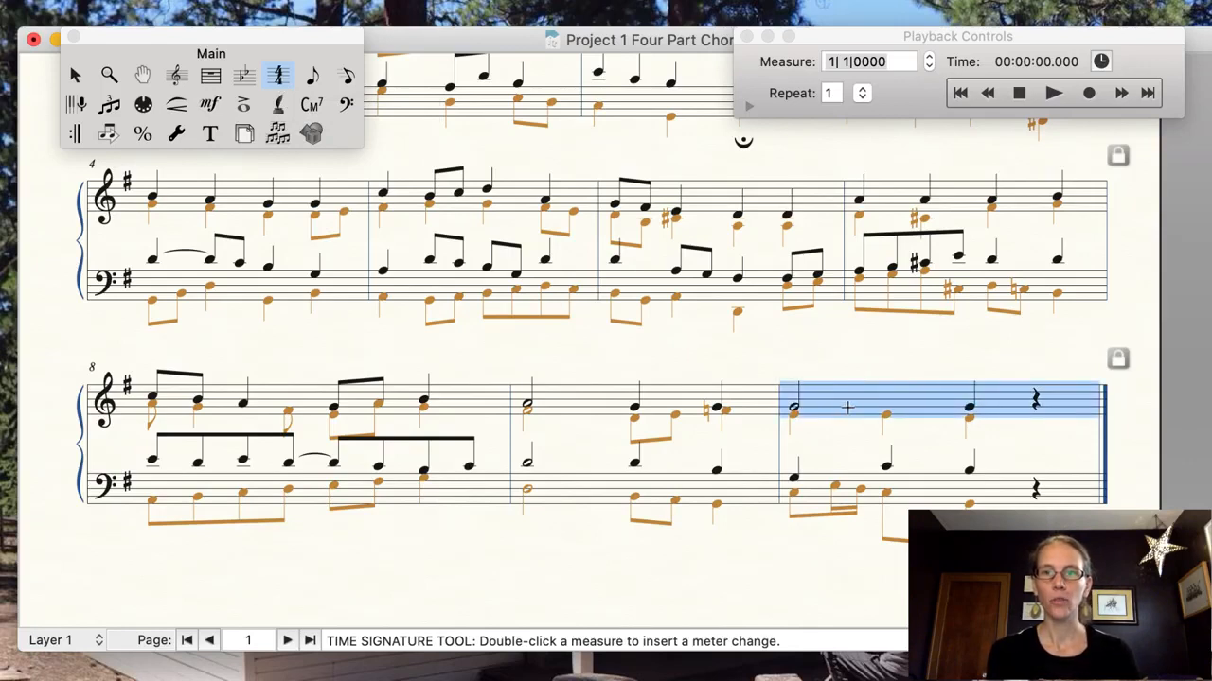
double_click(852, 401)
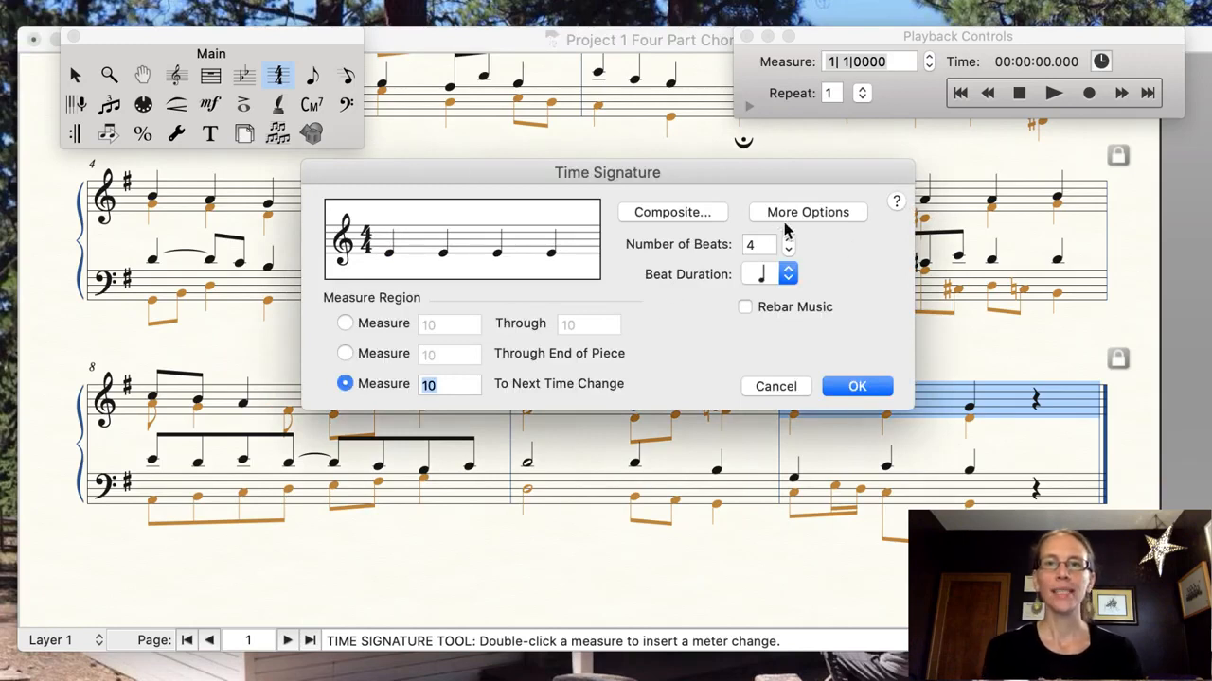
click(787, 250)
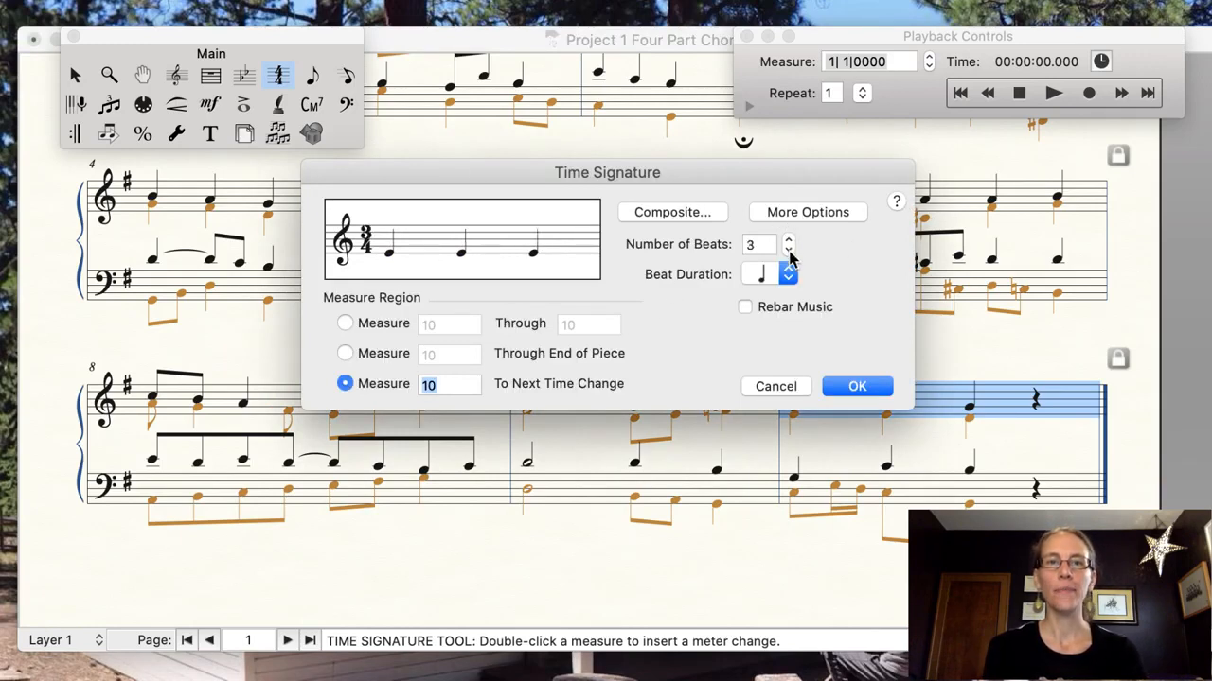
click(811, 218)
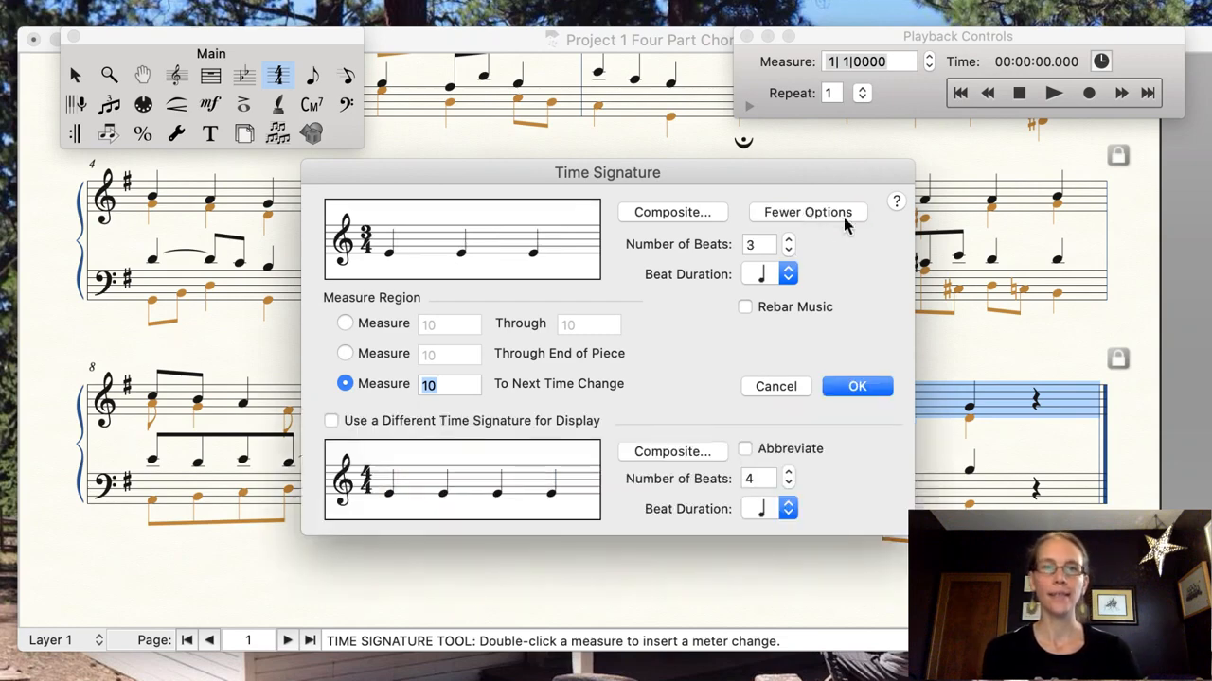
click(345, 424)
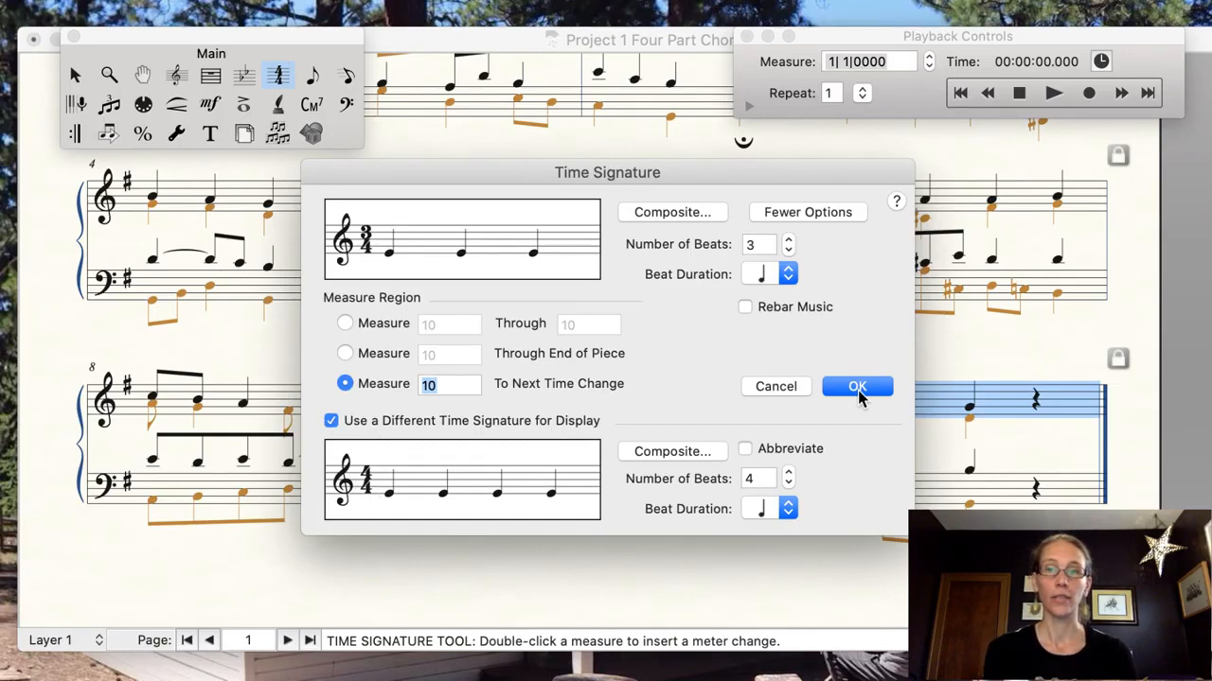
click(857, 390)
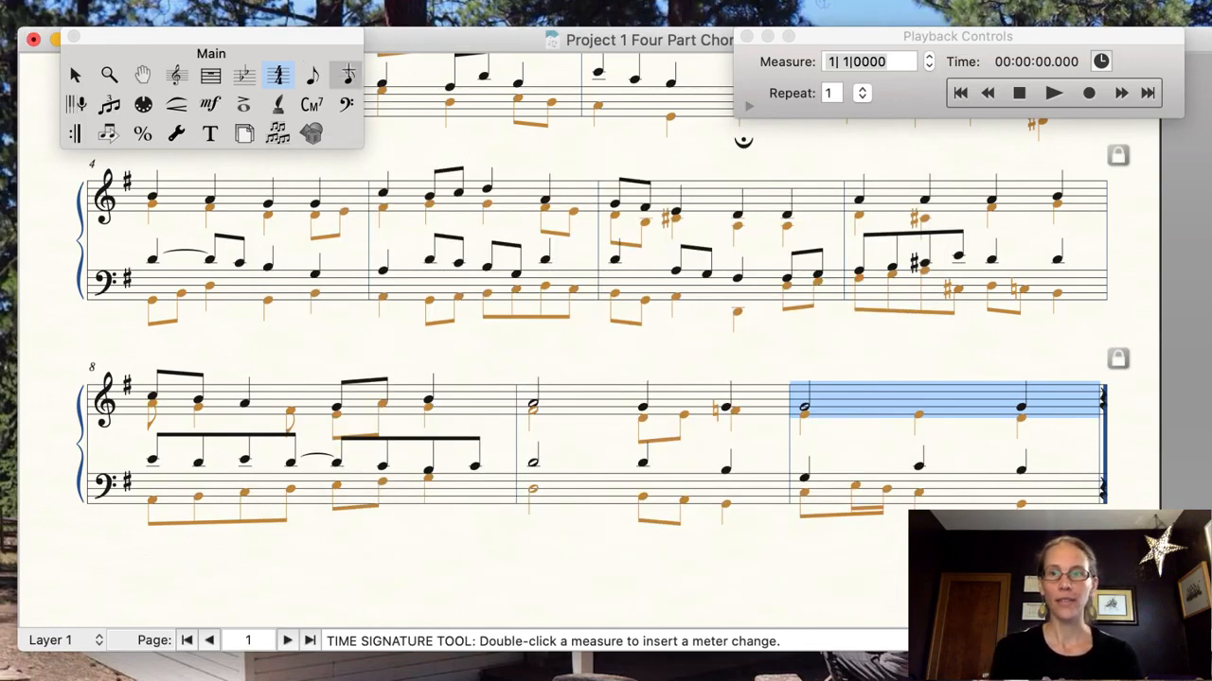
Step: Delete the surplus Layer 1 rest at the end of the last treble measure with Speedy Entry
click(347, 75)
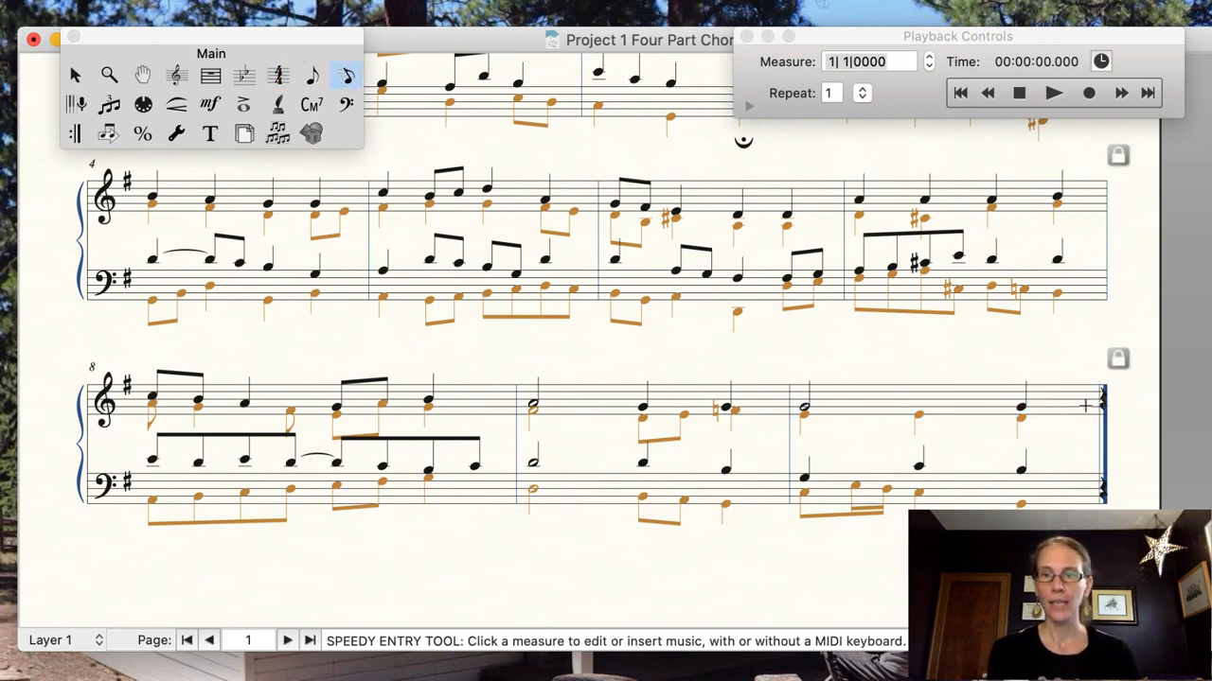
click(1021, 405)
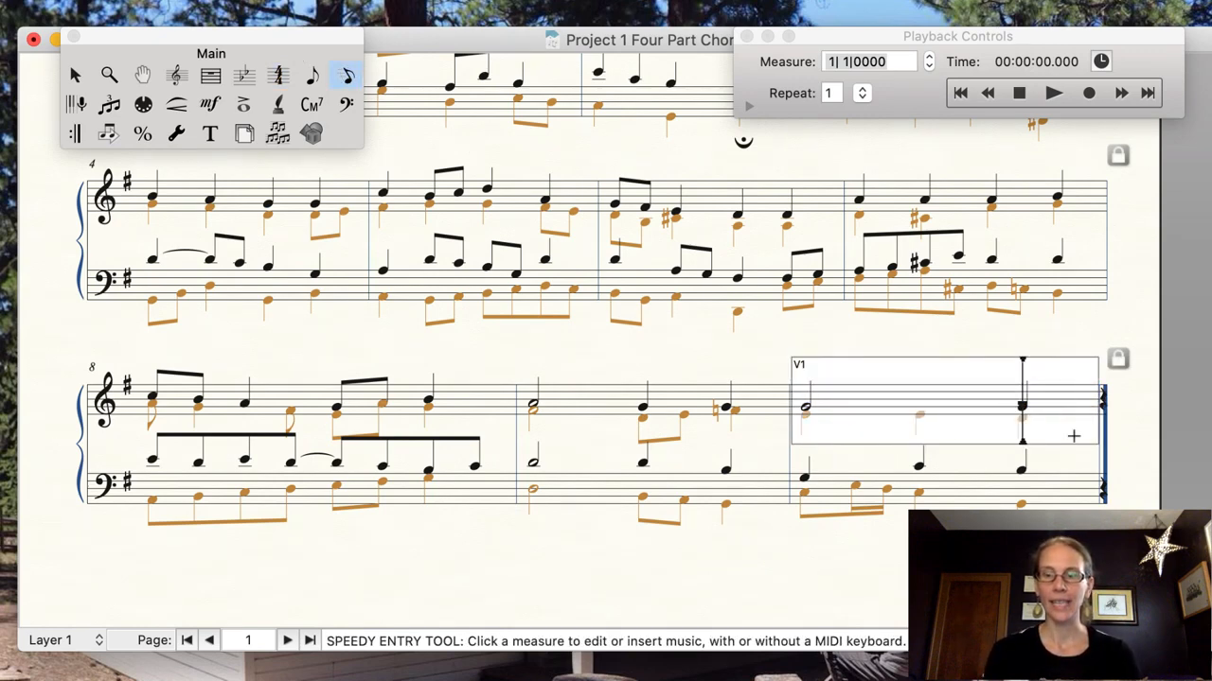
key(Right)
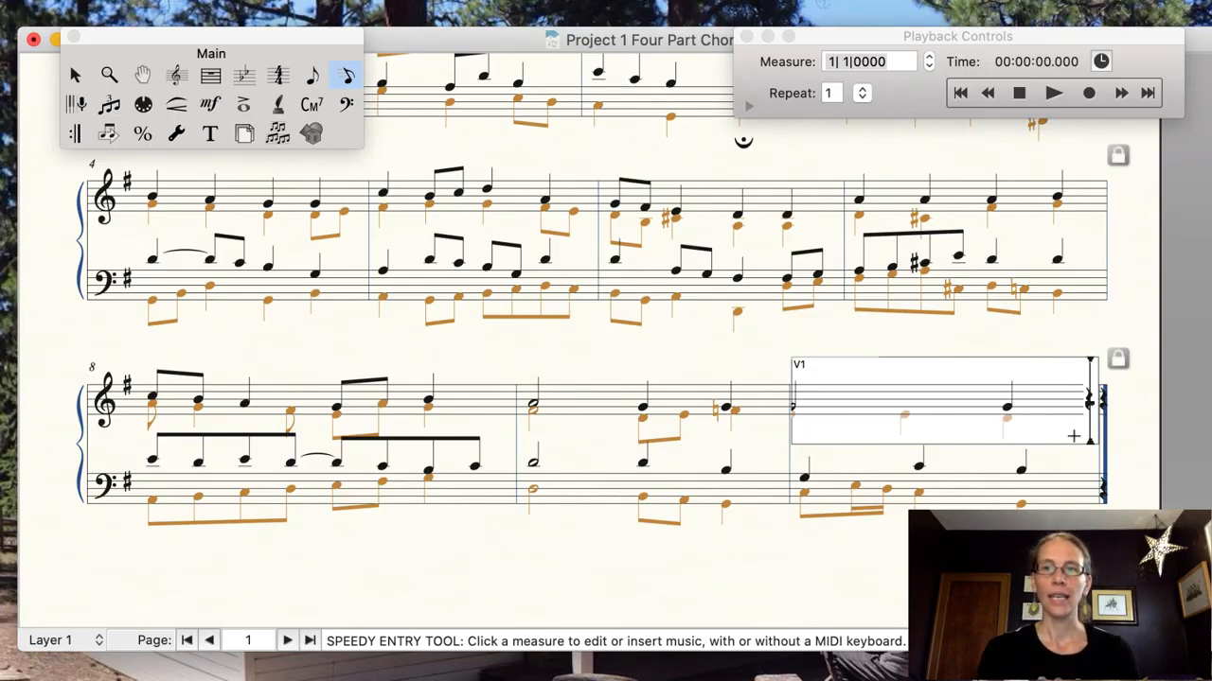
key(Left)
key(Escape)
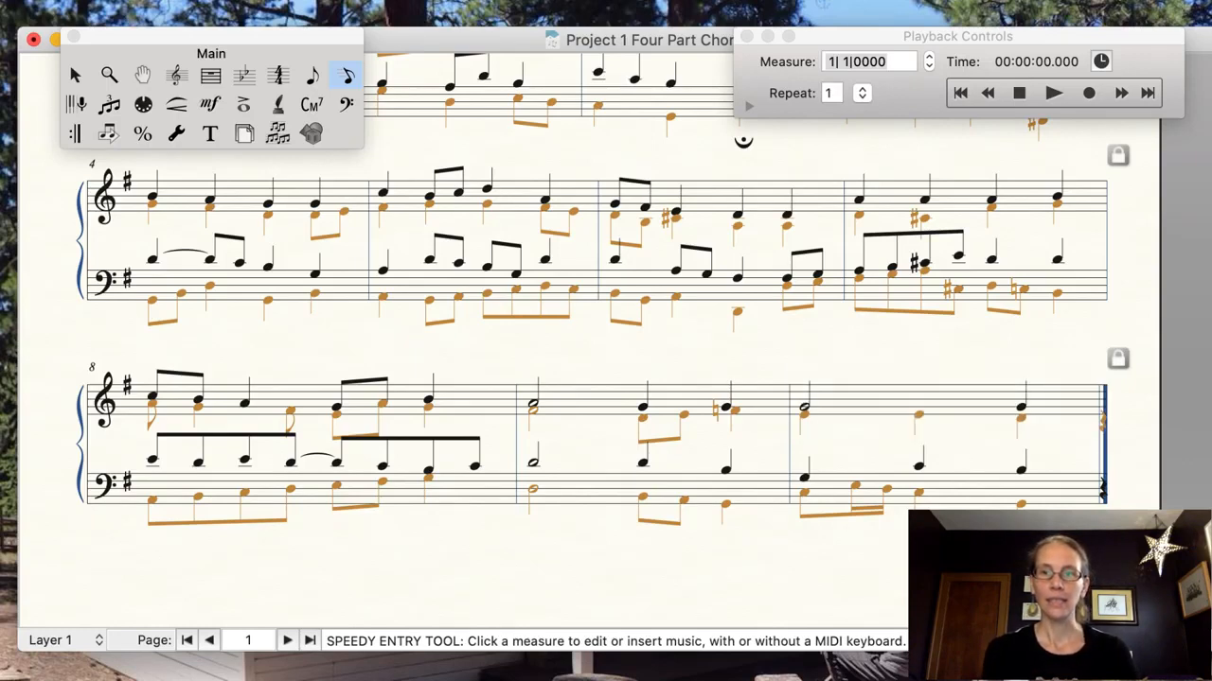
Step: Delete the surplus Layer 1 rest at the end of the last bass measure
click(1042, 493)
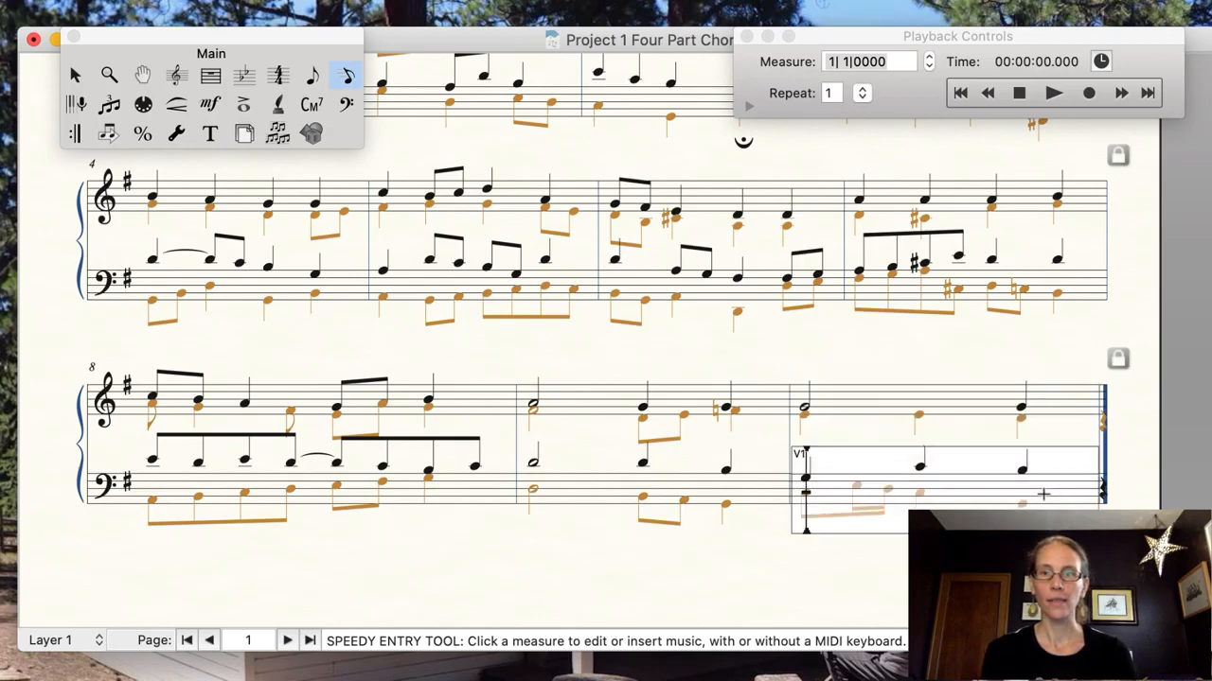
key(Right)
key(Right)
key(Right)
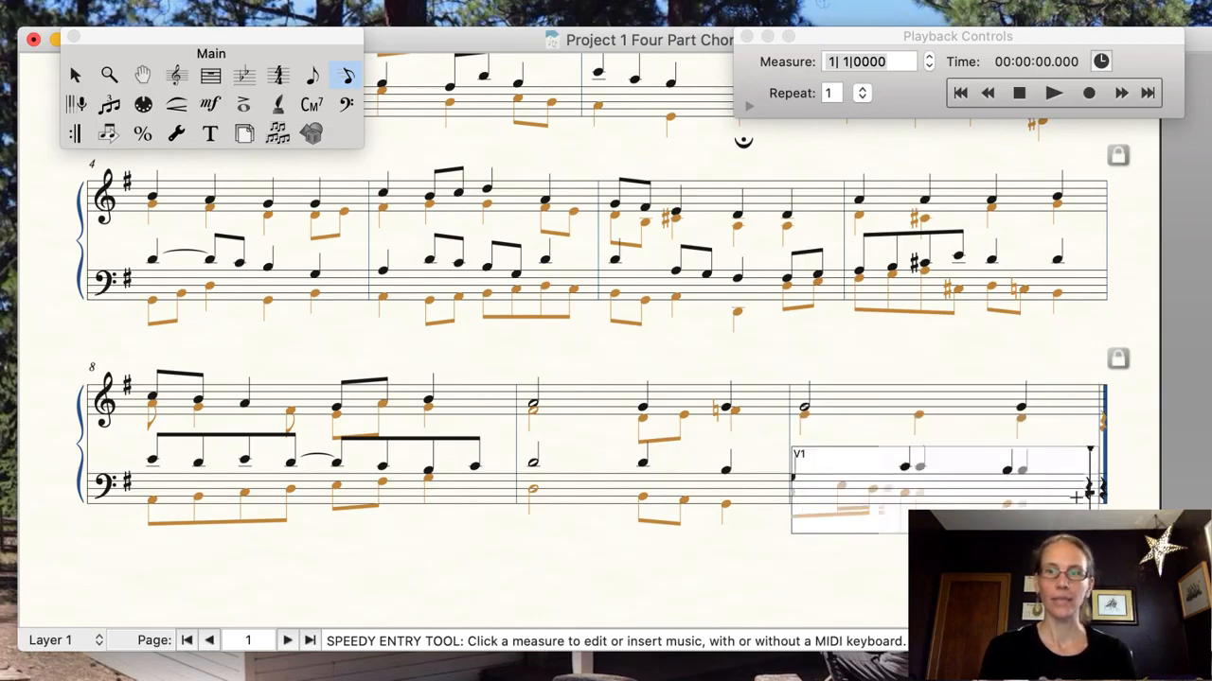
key(Delete)
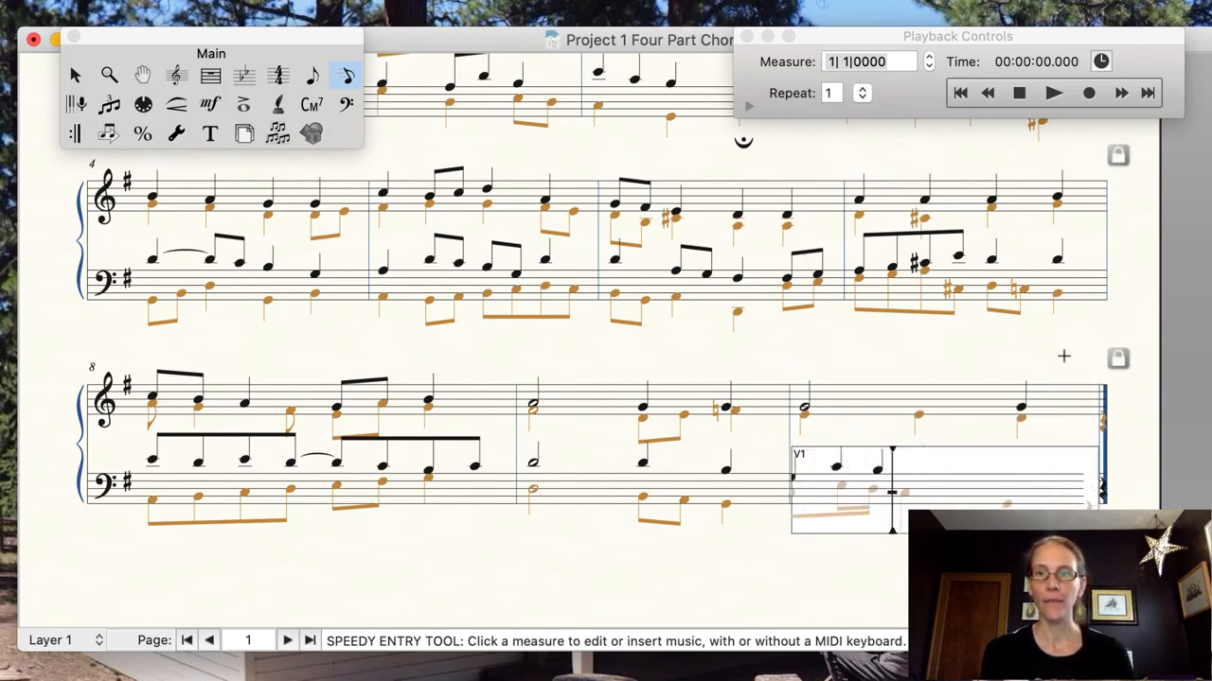
key(Escape)
Step: Switch to Layer 2 and delete the surplus rest at the end of the last treble measure
click(1020, 396)
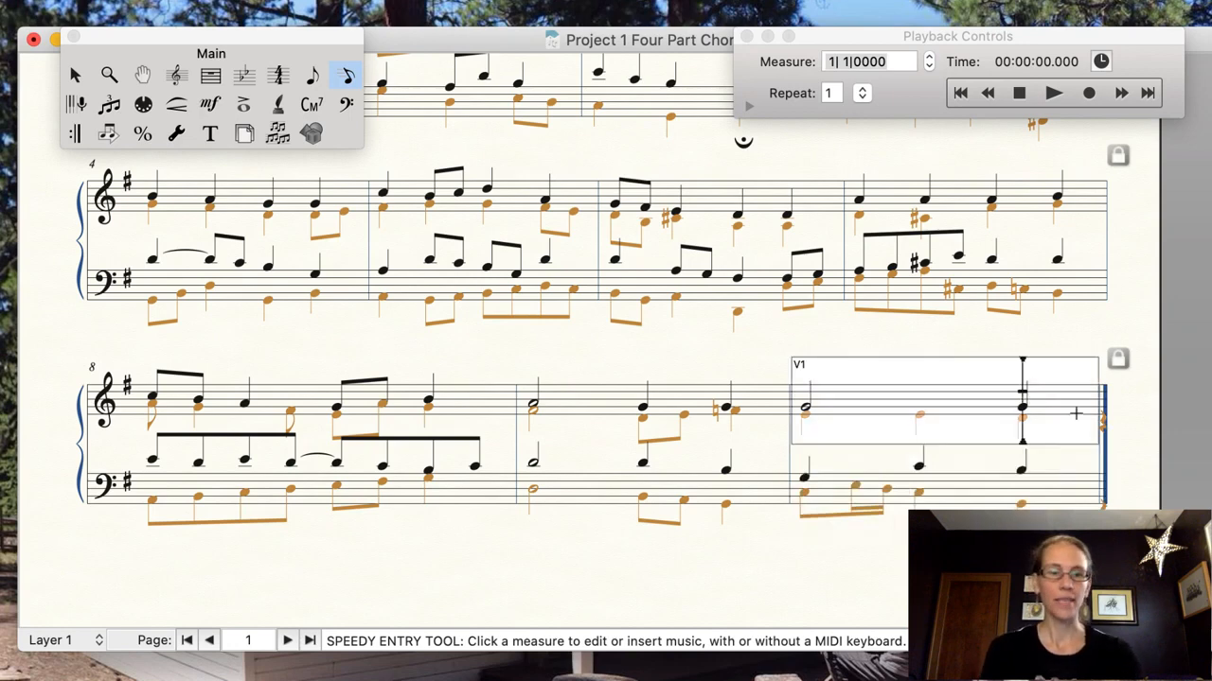
click(54, 640)
click(54, 652)
key(Right)
key(Right)
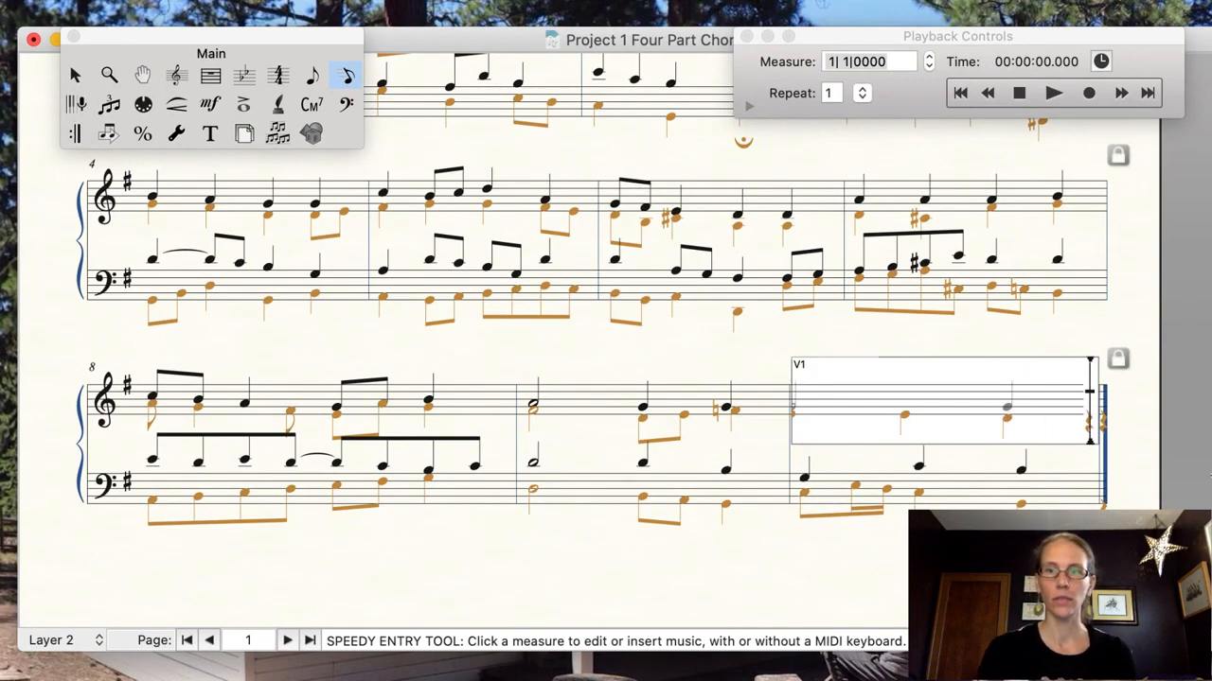
key(Delete)
Step: Delete the surplus Layer 2 rest at the end of the last bass measure and exit the entry frame
key(super+Down)
key(Right)
key(Right)
key(Right)
key(Right)
key(Right)
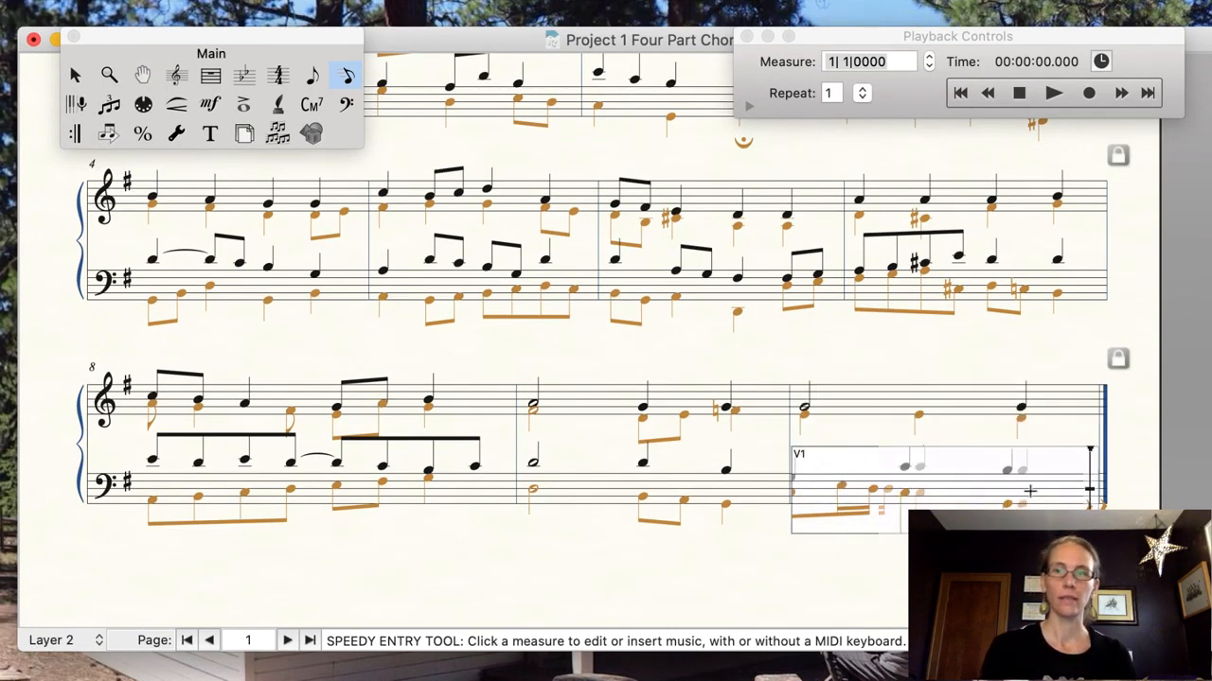
key(Delete)
key(Escape)
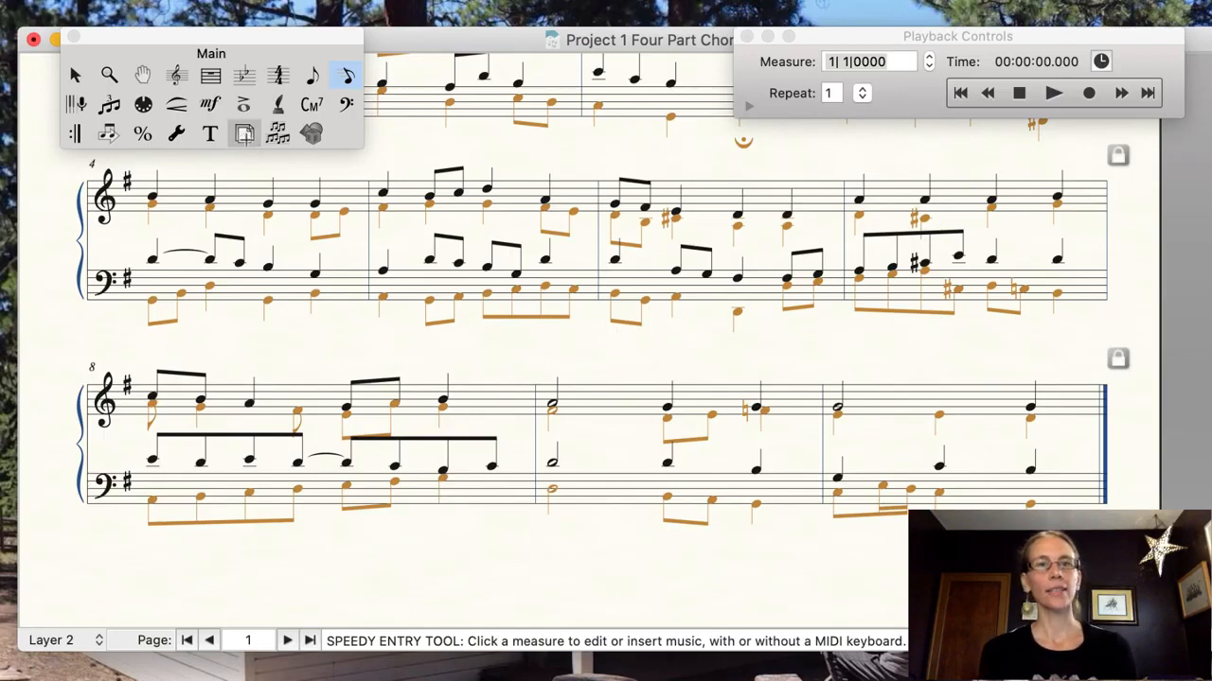
Step: Open the system margin settings for the first system with the Page Layout tool
click(244, 137)
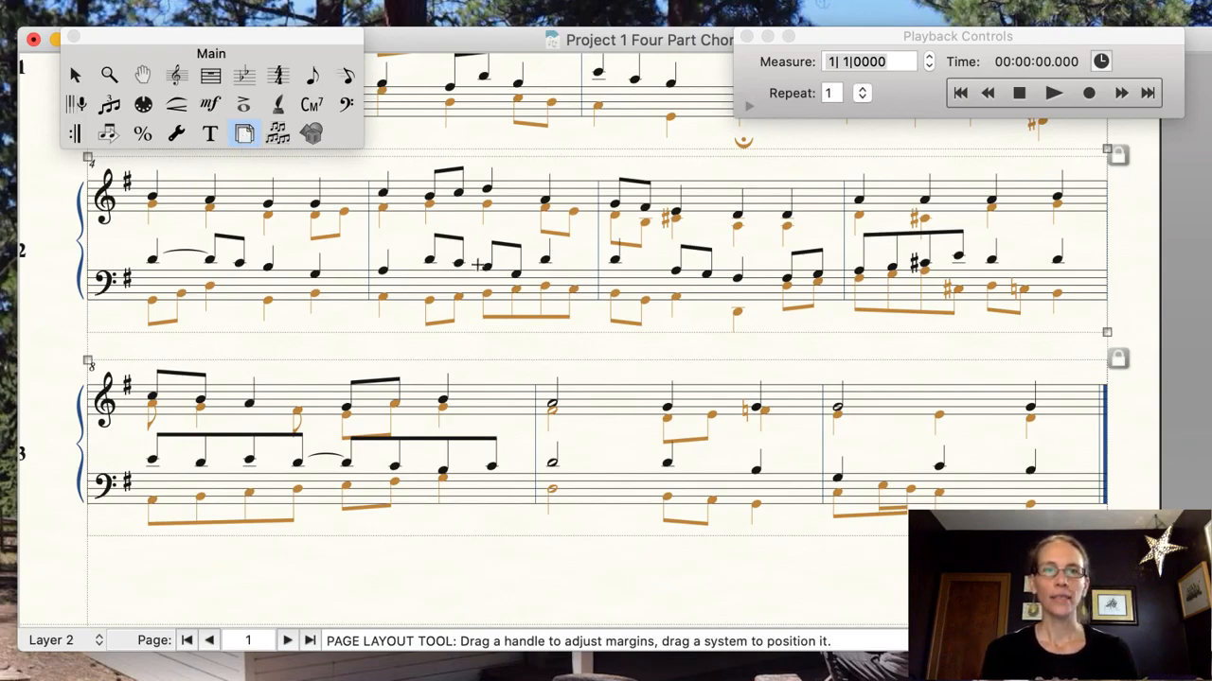
scroll(472, 378, up, 5)
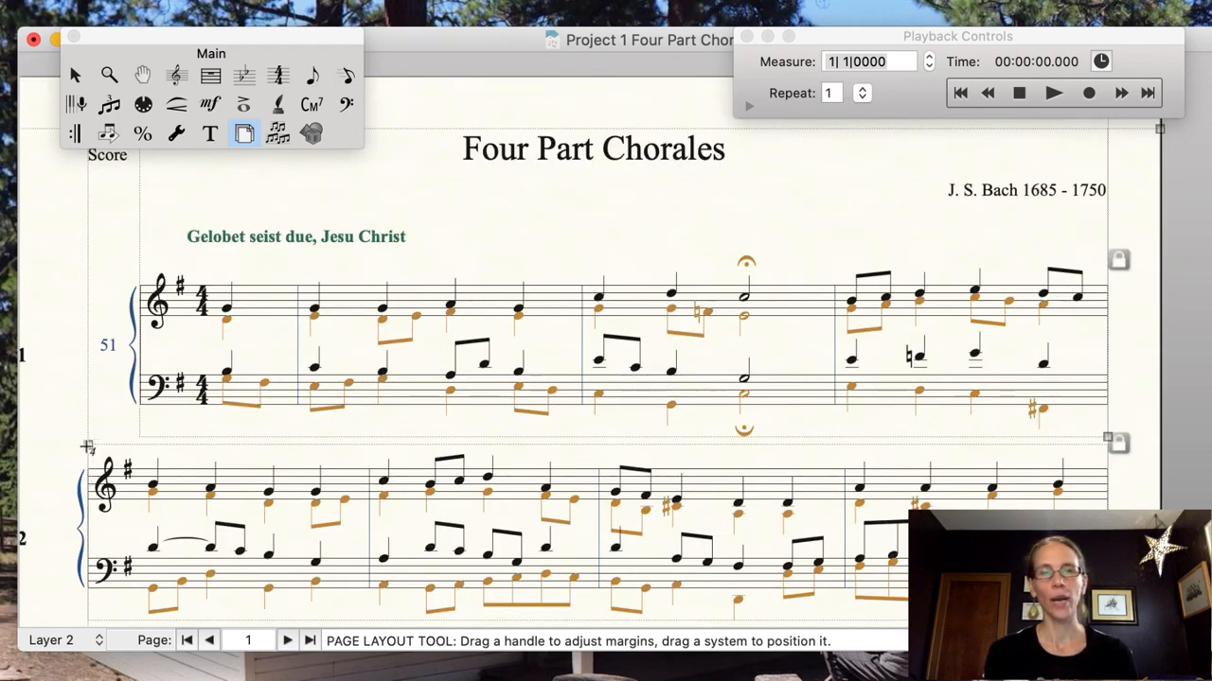
scroll(201, 424, down, 2)
scroll(202, 425, up, 2)
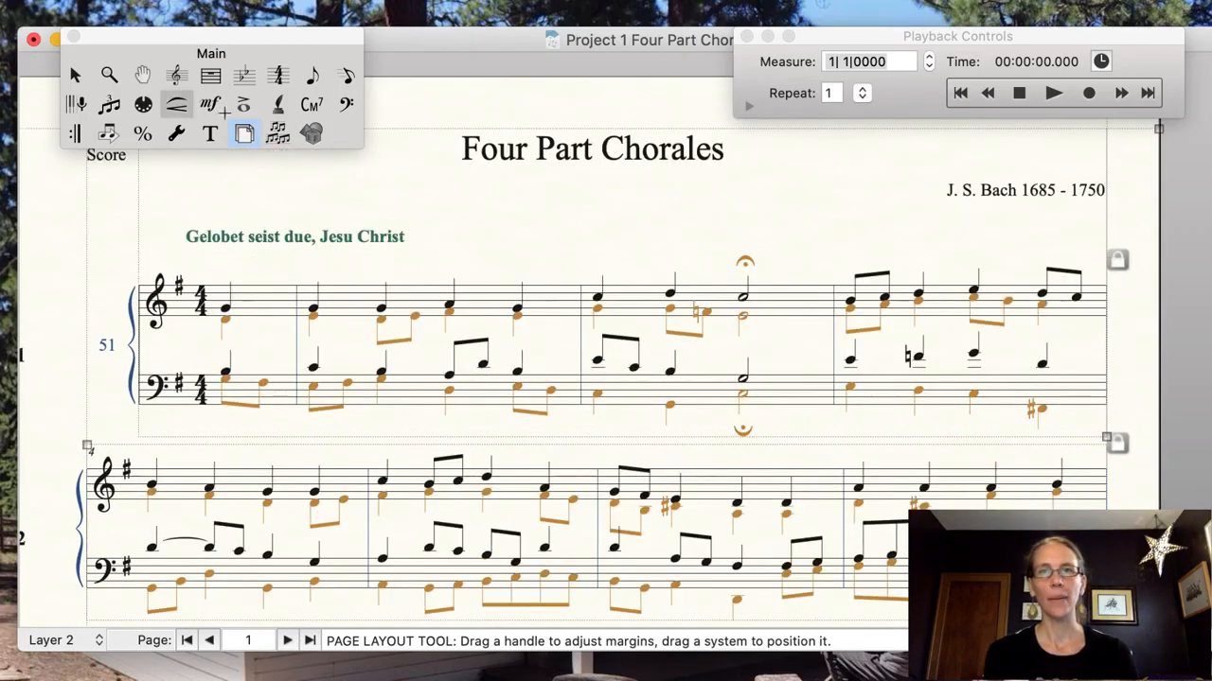
click(620, 15)
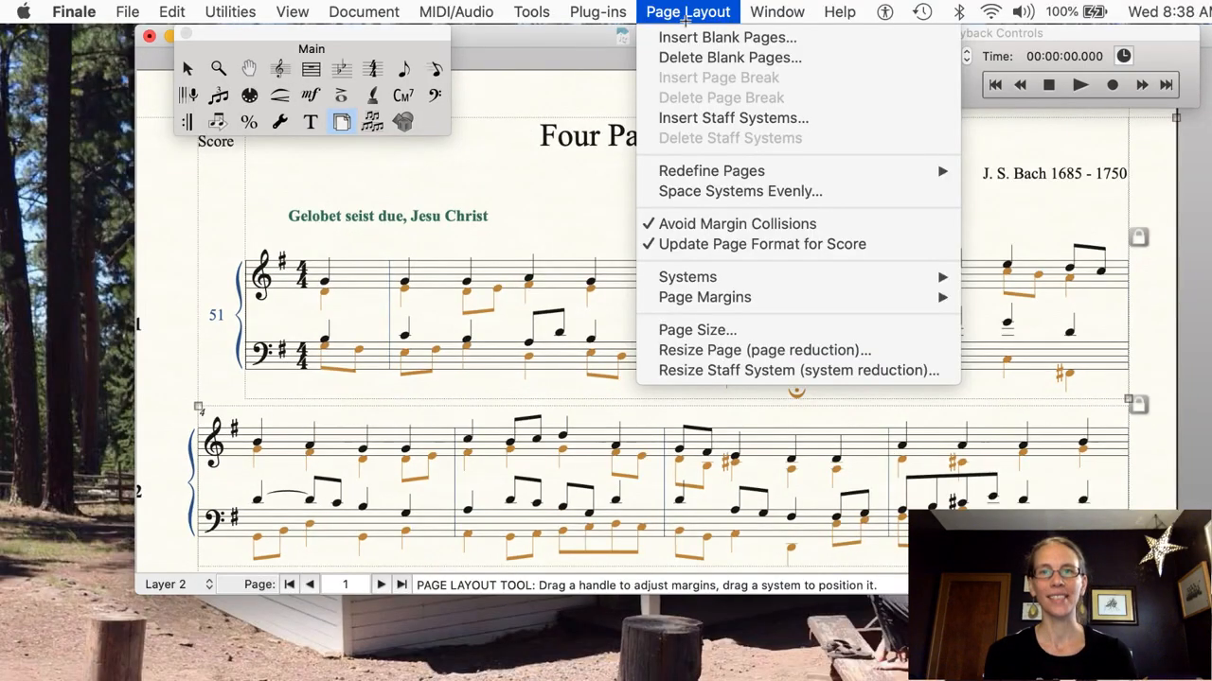
mouse_move(688, 276)
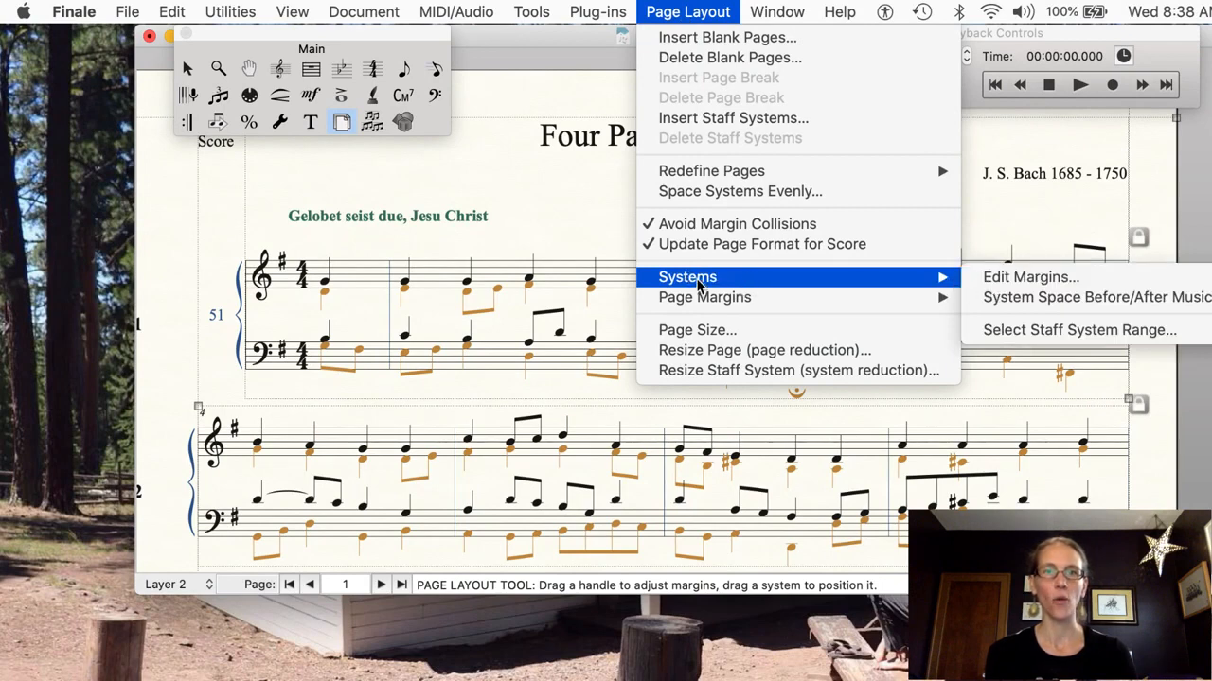
mouse_move(695, 305)
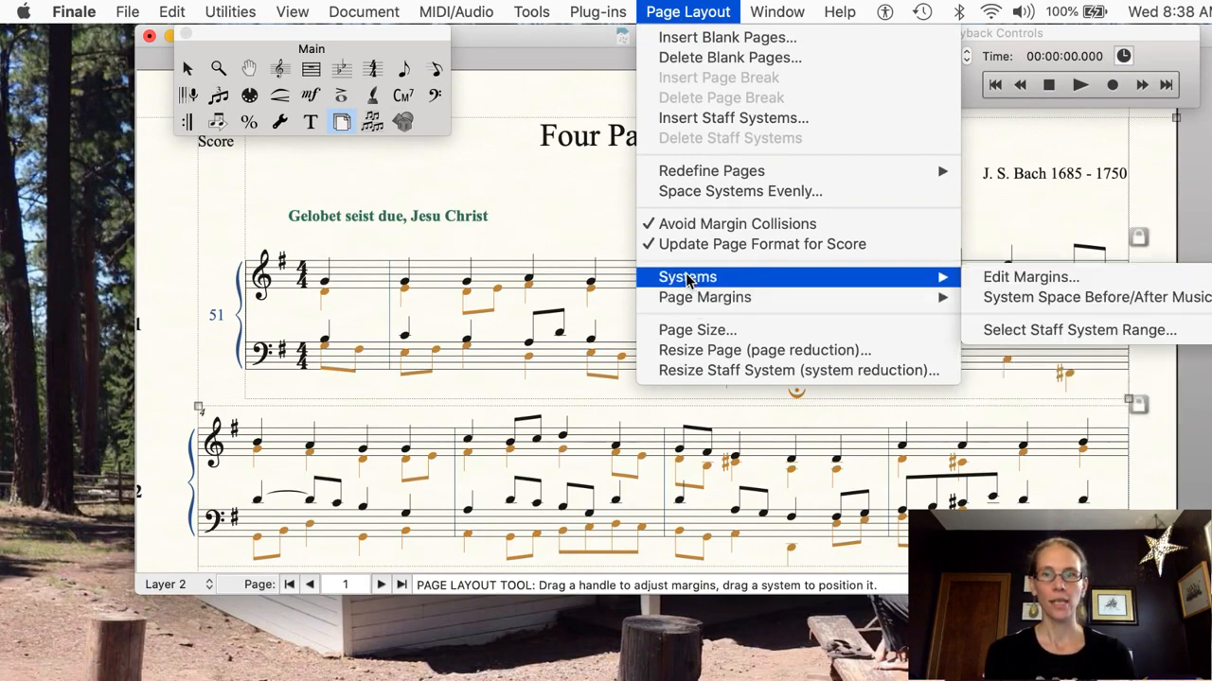
click(1067, 280)
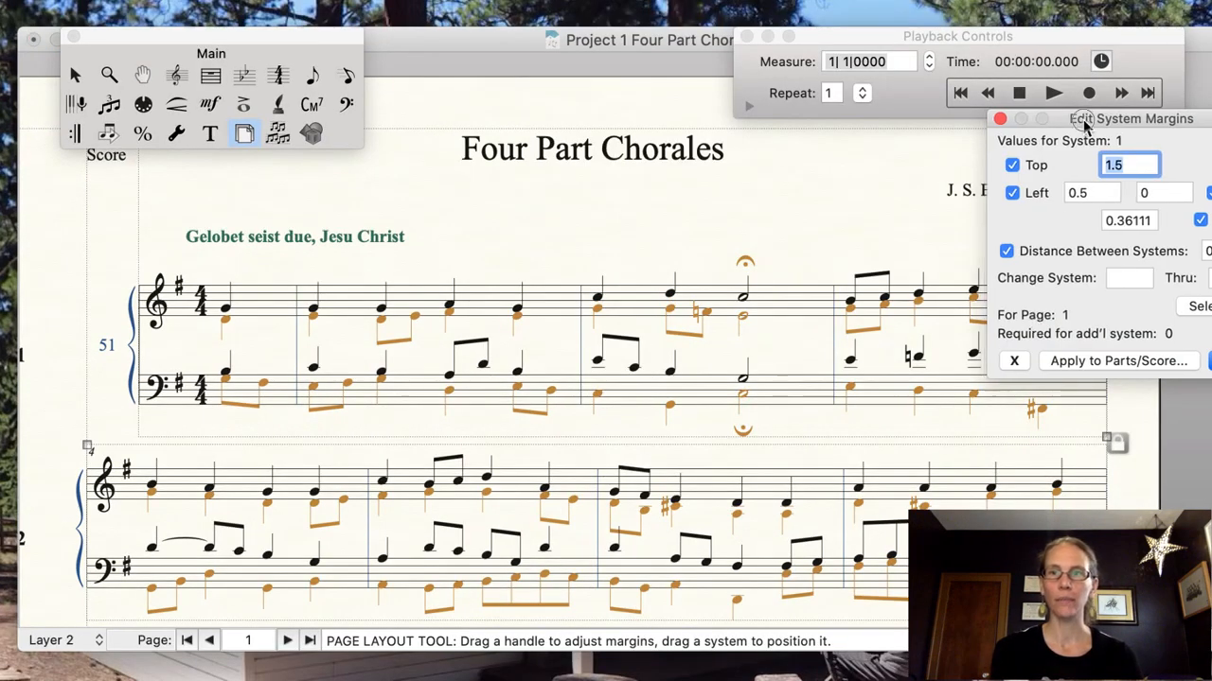
drag(1084, 127, 1086, 147)
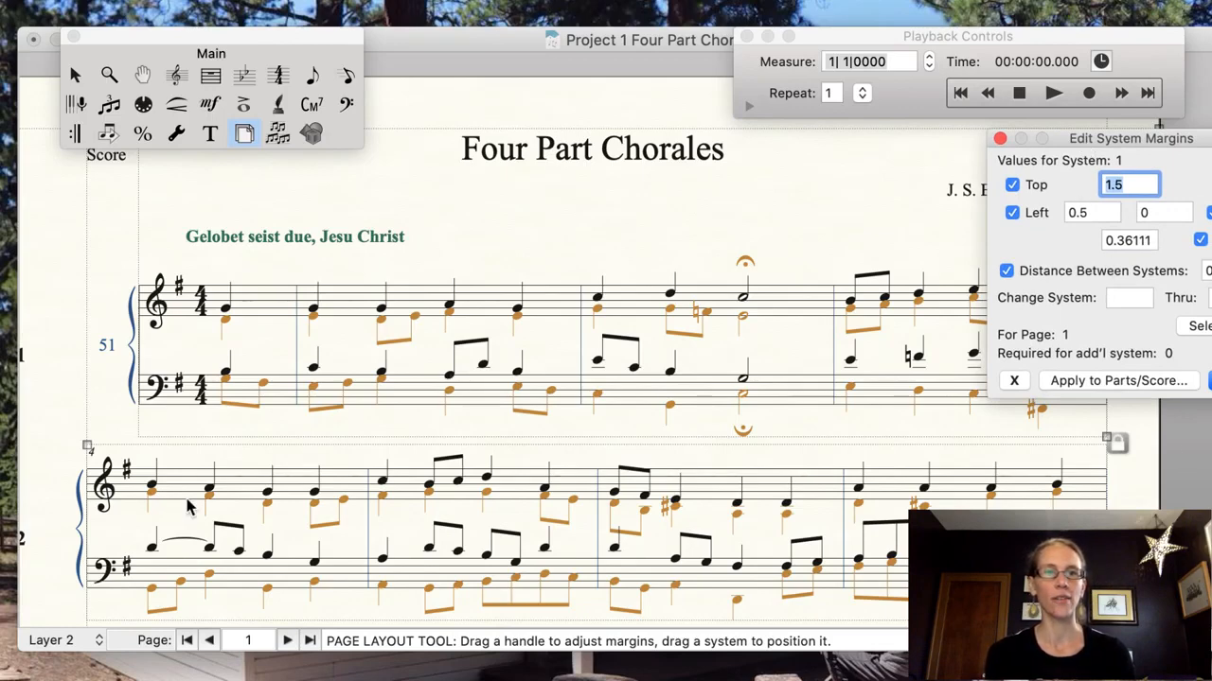
Step: Examine the system numbers on the page and the system range fields in the margin settings
scroll(186, 506, down, 2)
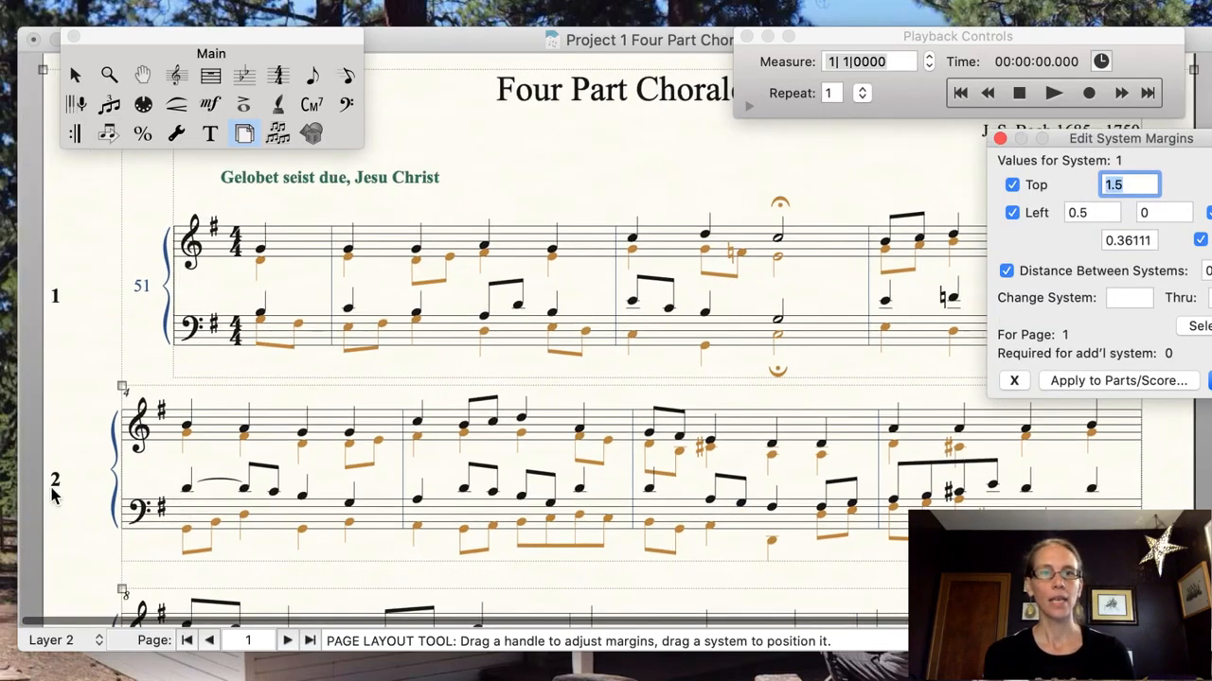
click(1136, 299)
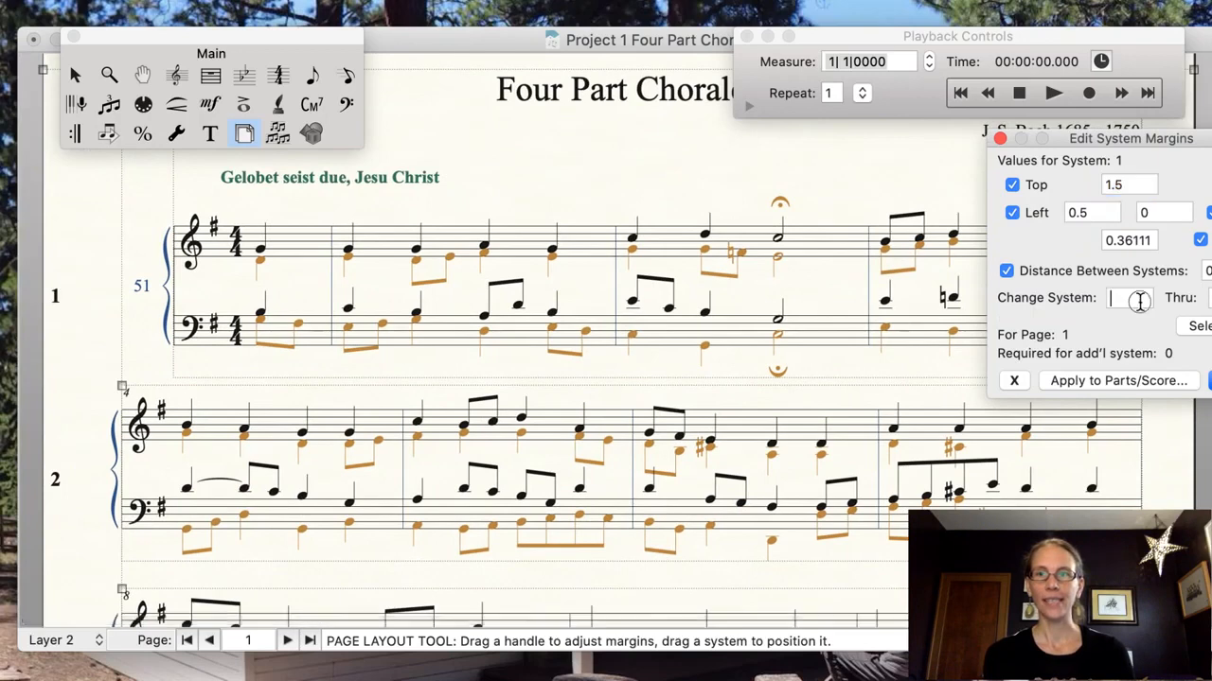
key(Tab)
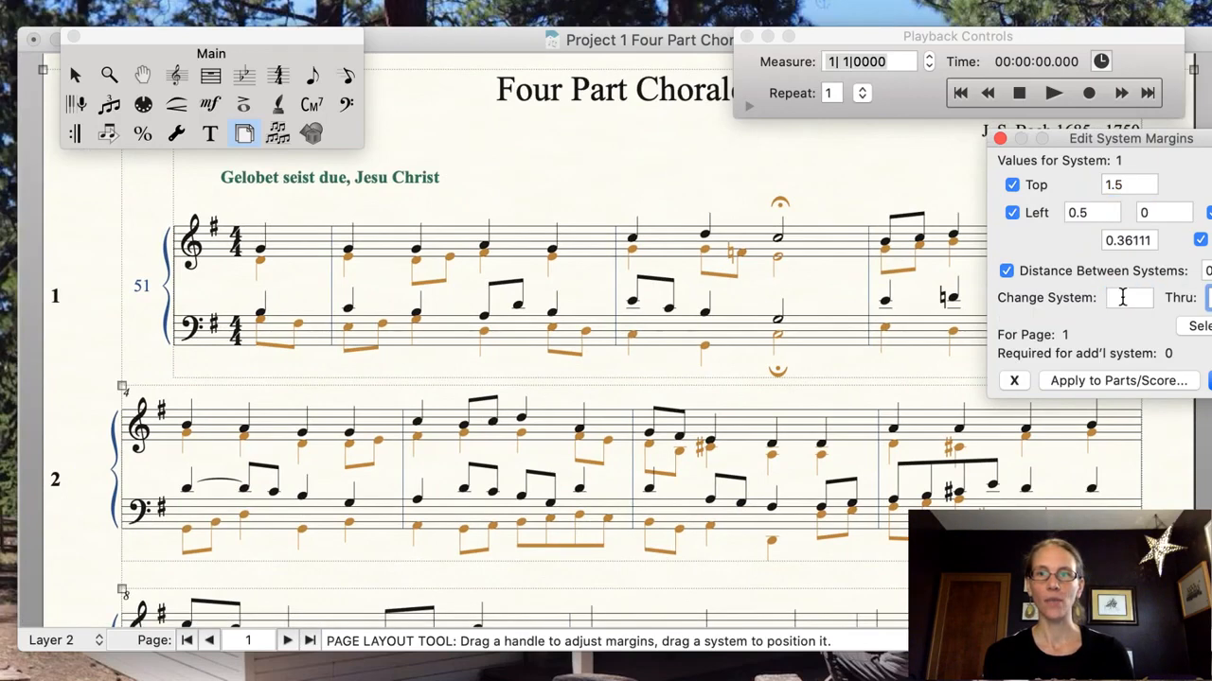
click(1123, 297)
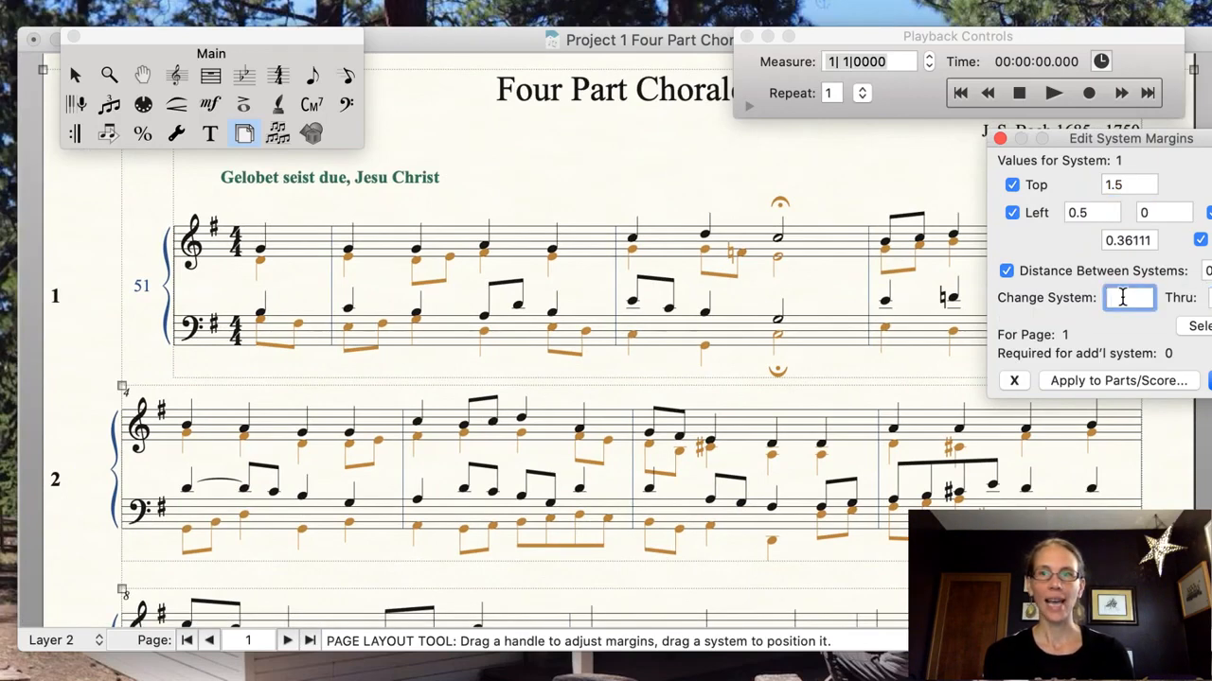
scroll(1123, 297, right, 2)
scroll(1123, 298, up, 1)
scroll(625, 426, left, 2)
scroll(625, 426, down, 1)
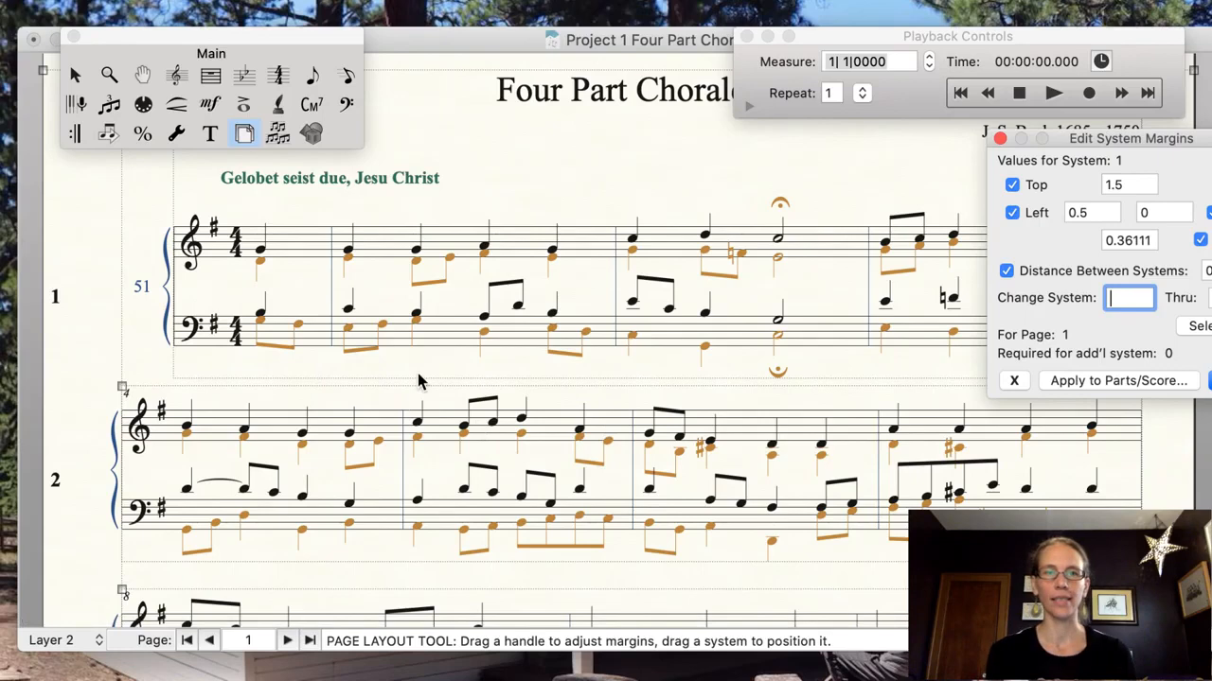
scroll(419, 380, up, 3)
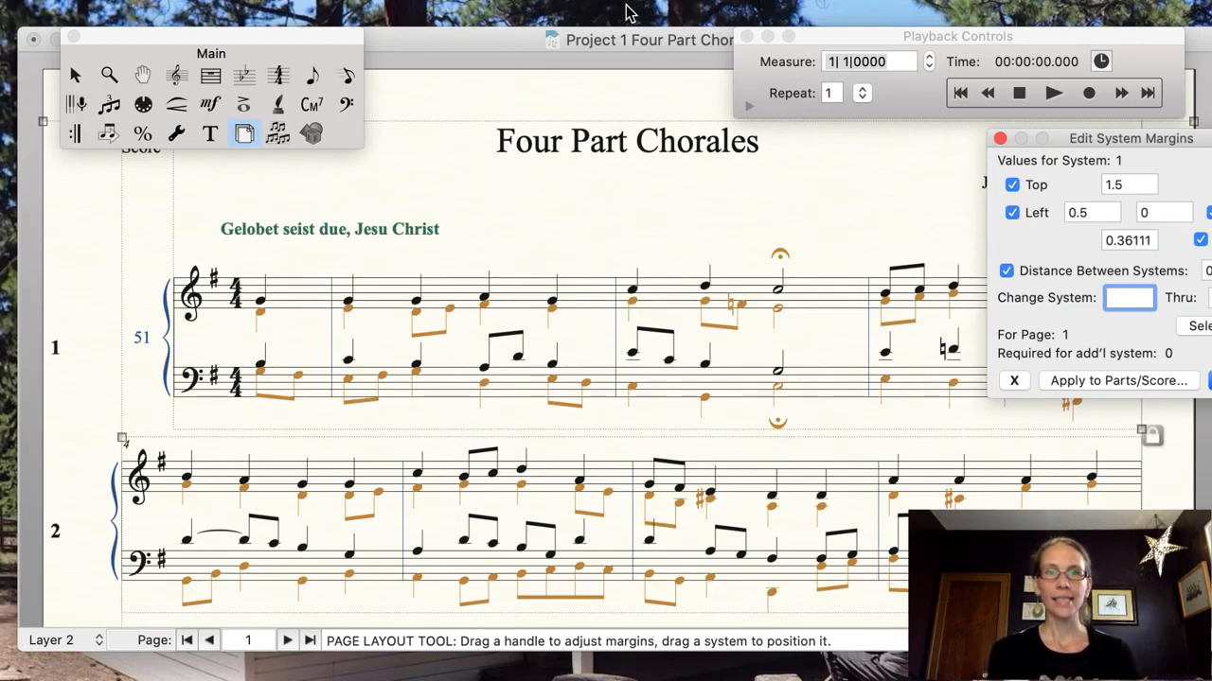
Step: Set the left page margin to 0.5 for all pages, apply it and close the margin settings
click(623, 12)
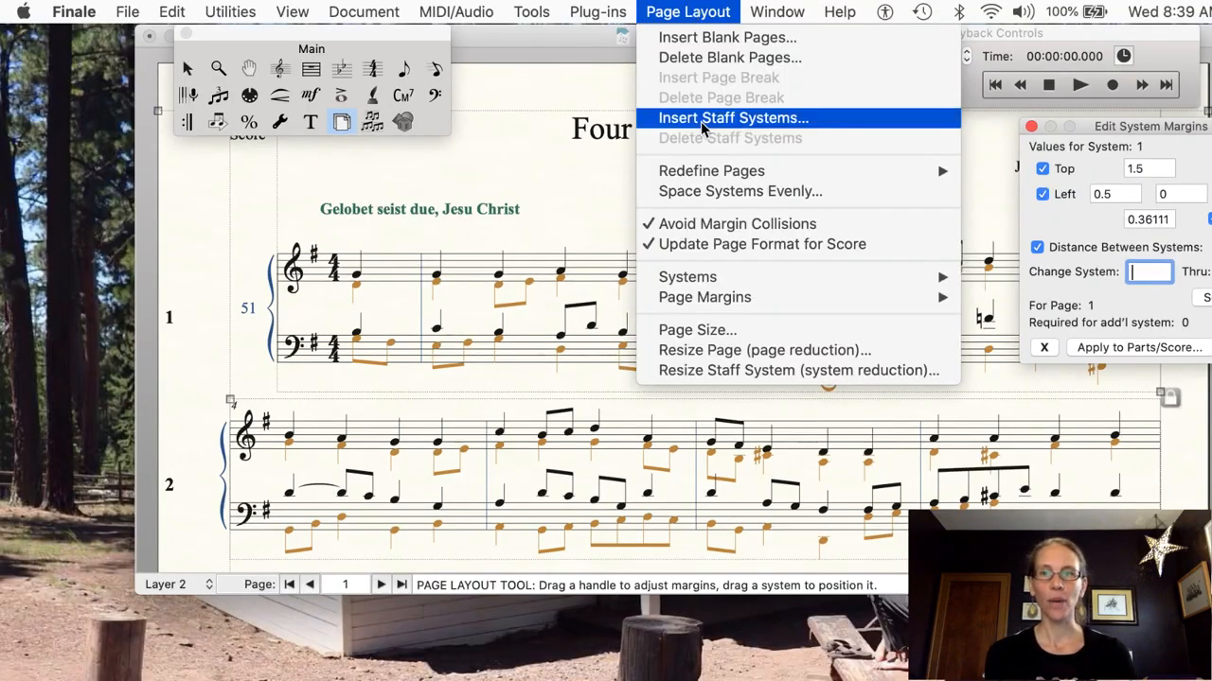
mouse_move(705, 297)
click(1028, 299)
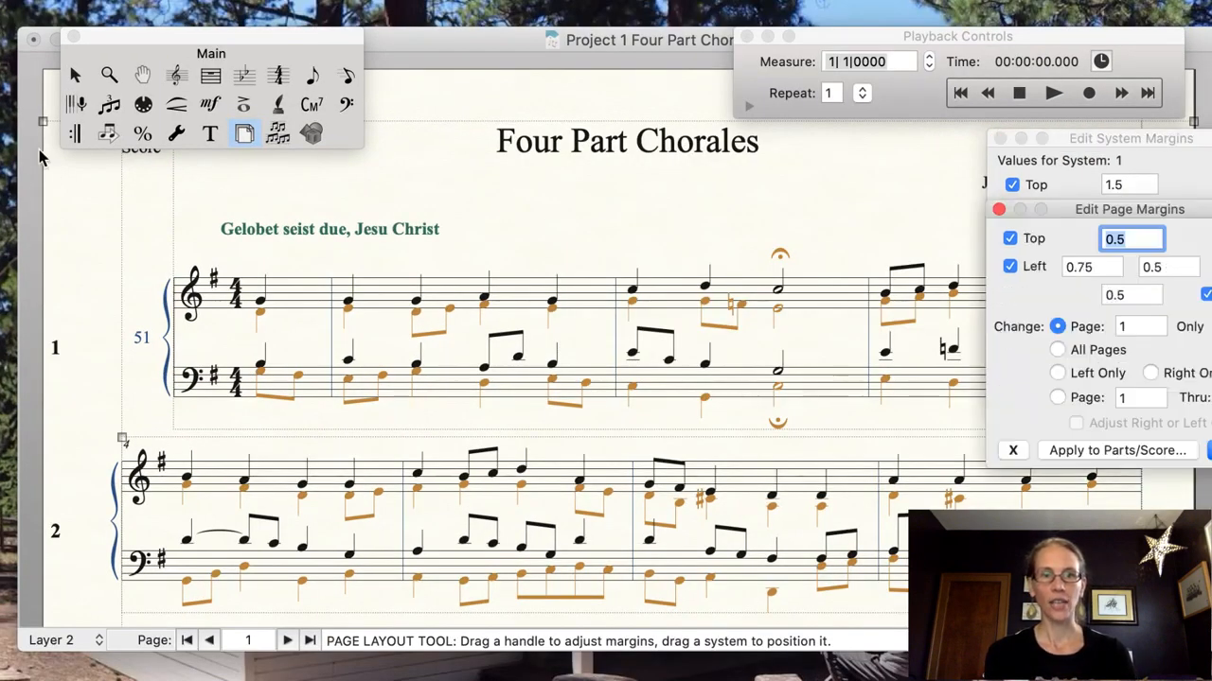
scroll(128, 355, down, 4)
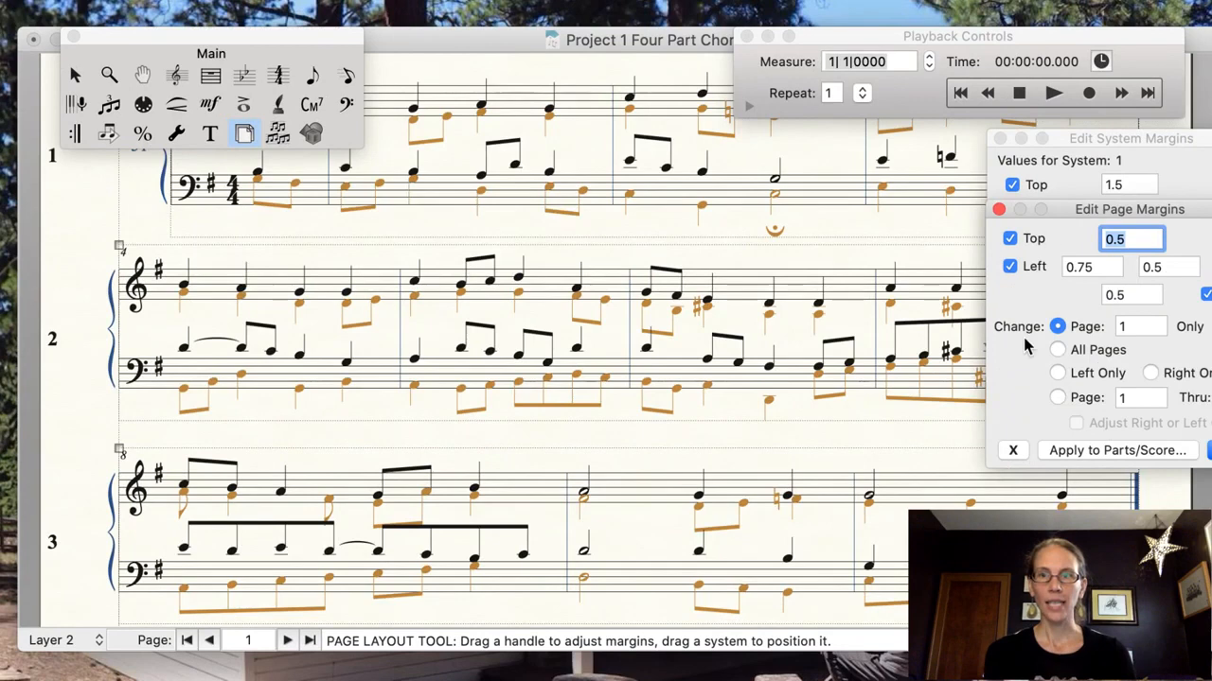
scroll(769, 398, up, 4)
click(1098, 267)
key(BackSpace)
text(5)
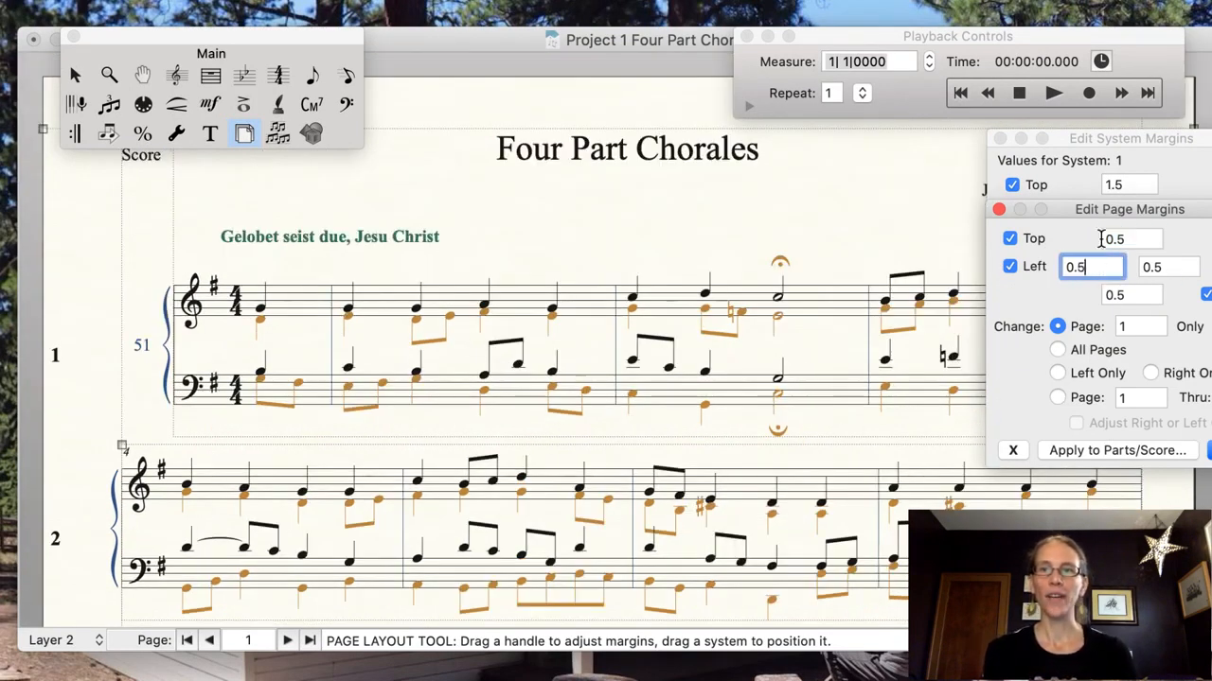
click(1058, 350)
key(Return)
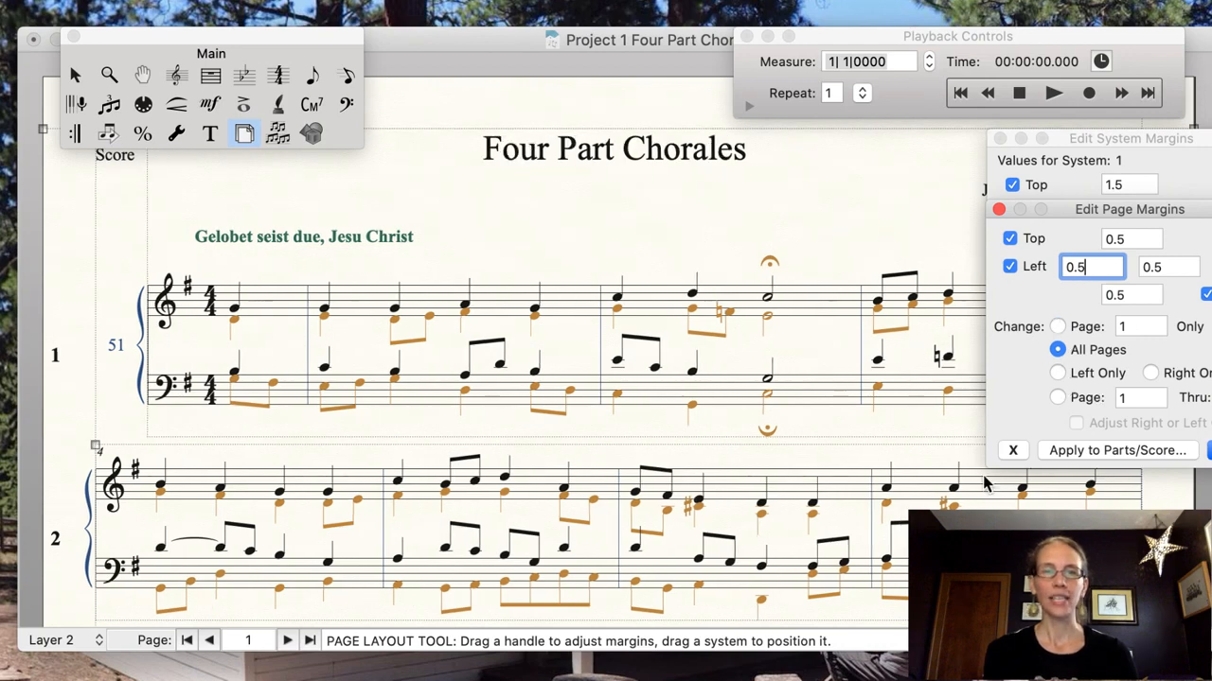
scroll(383, 487, down, 5)
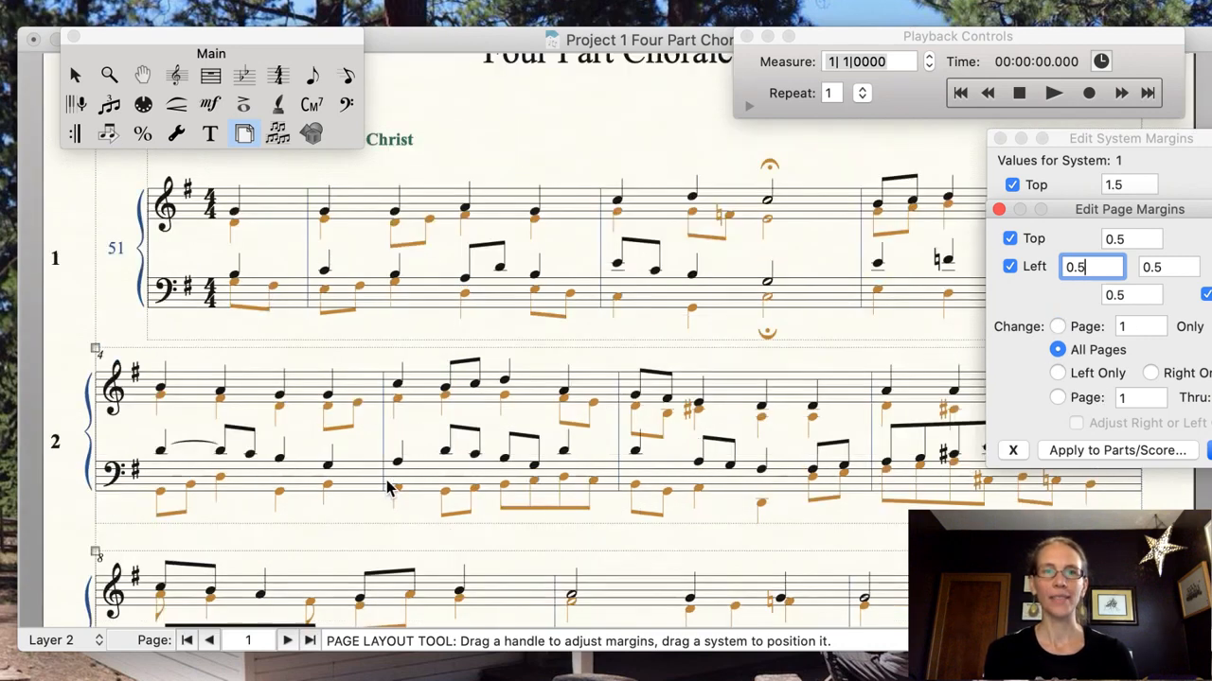
click(75, 75)
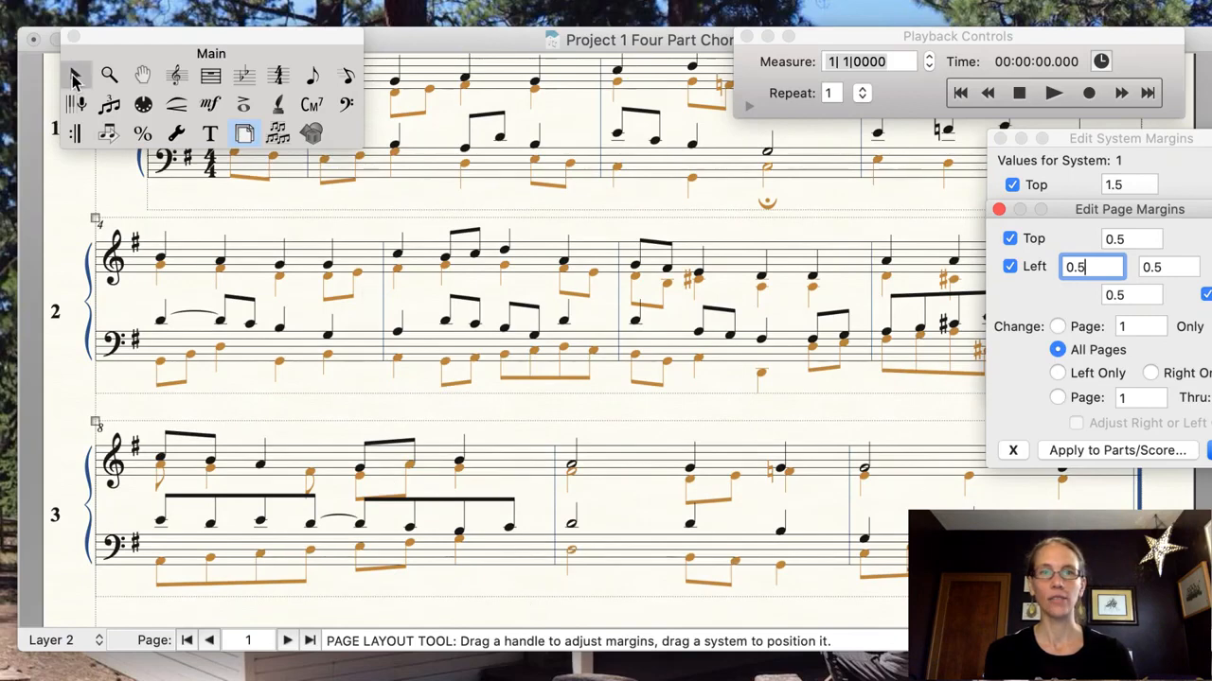
scroll(722, 360, up, 5)
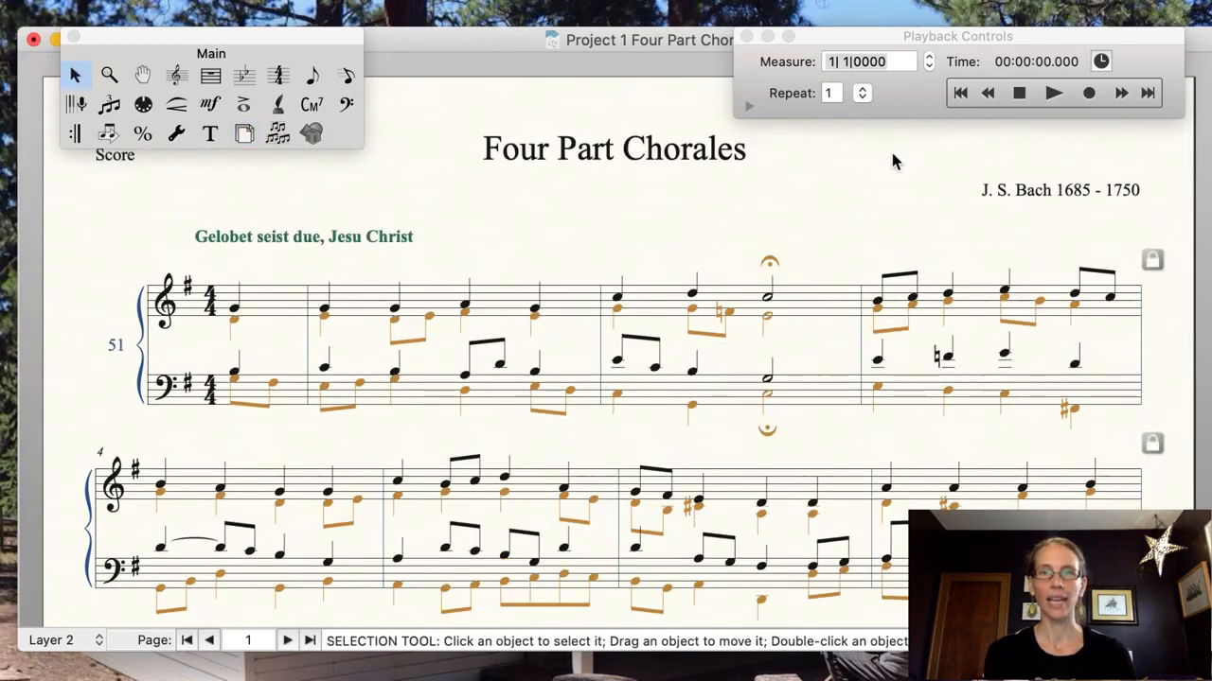
scroll(830, 448, down, 3)
scroll(830, 446, up, 3)
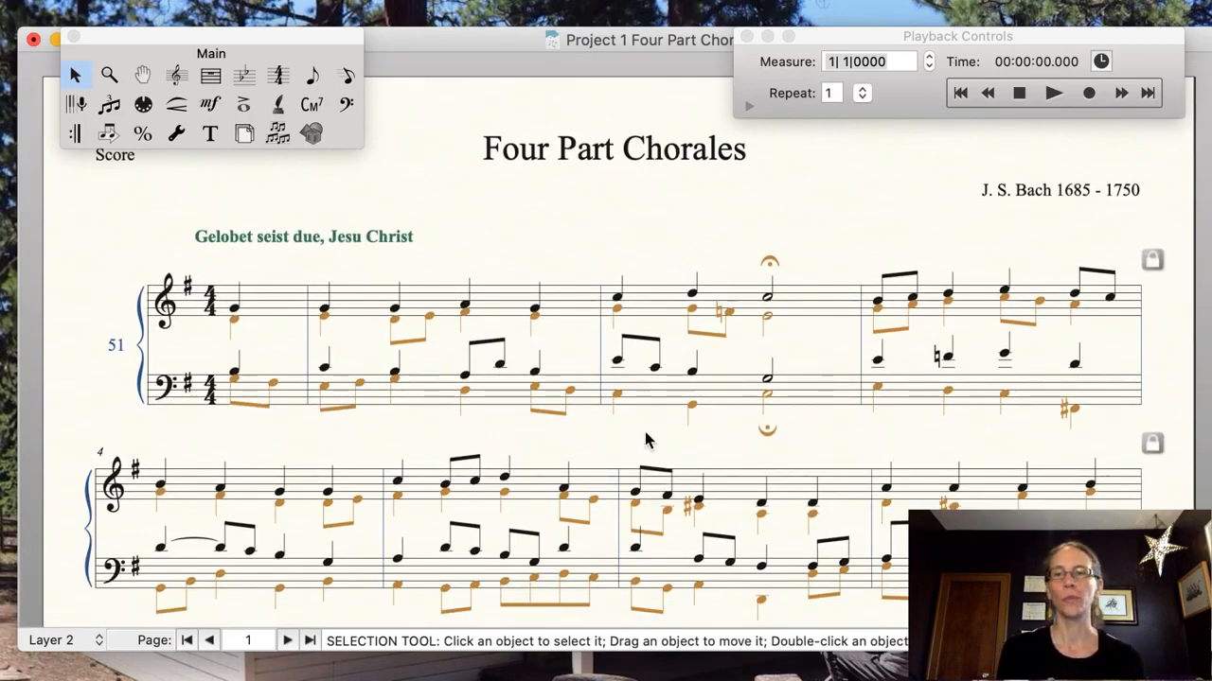
scroll(825, 320, down, 3)
scroll(827, 322, up, 3)
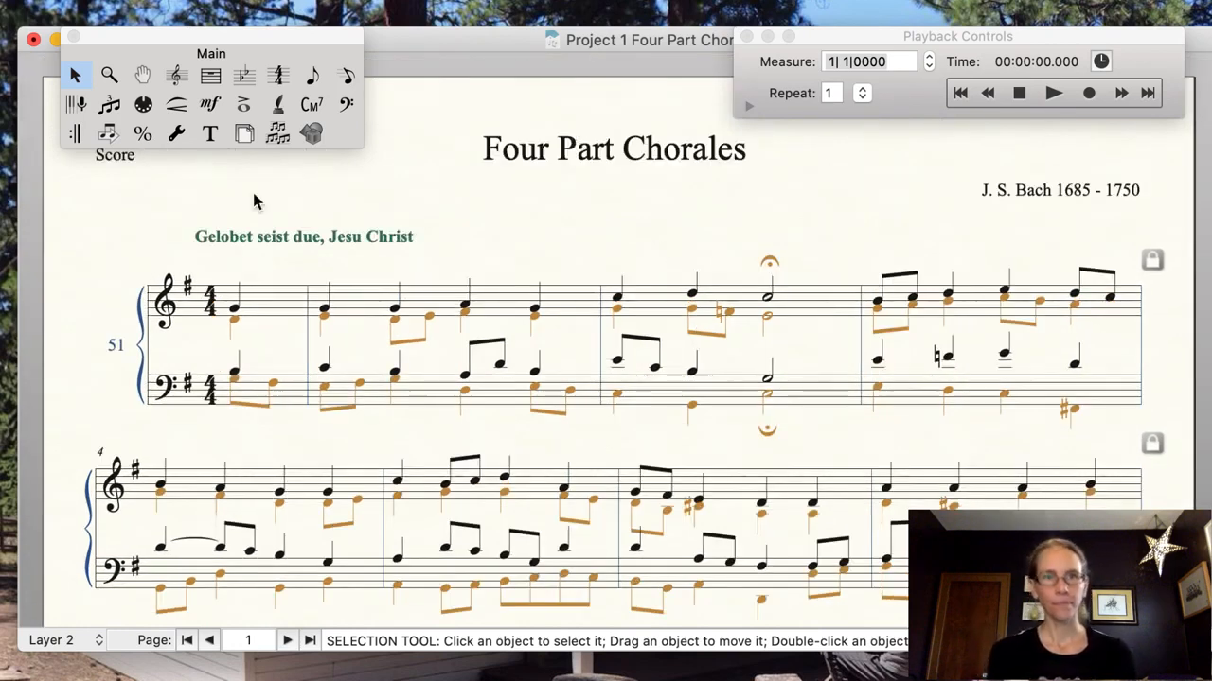
Step: Move the grand staff brace slightly further left of the staves with the Staff tool
click(178, 77)
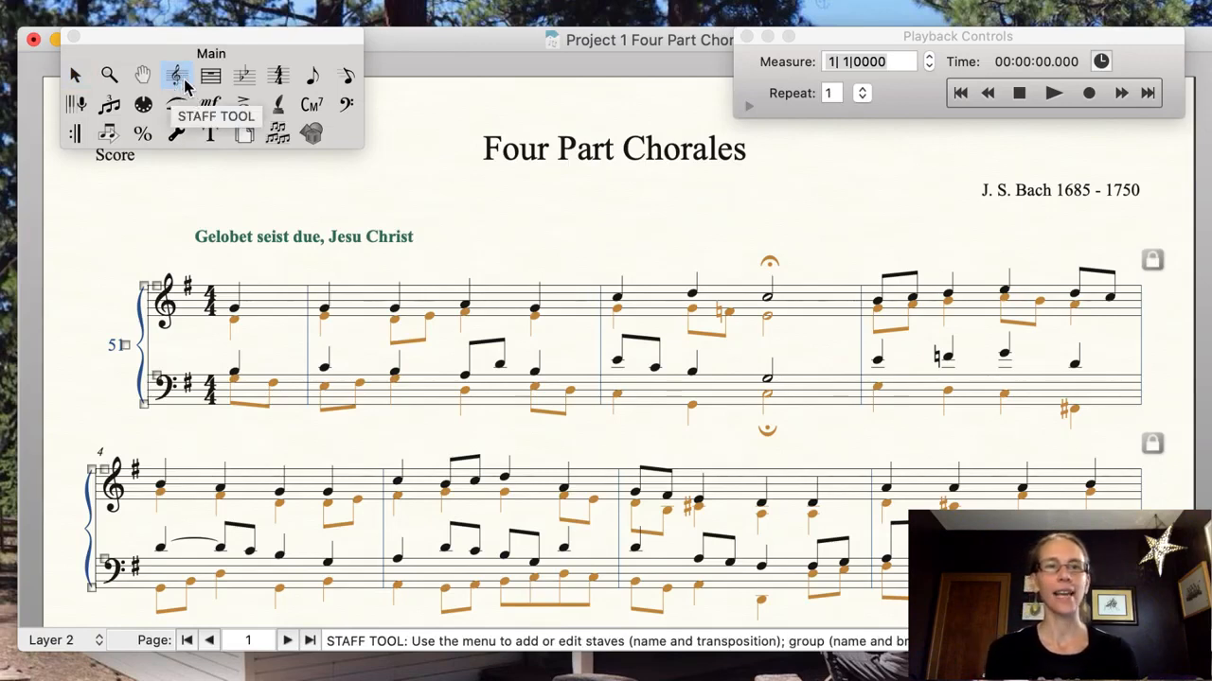
click(158, 286)
click(158, 374)
click(158, 377)
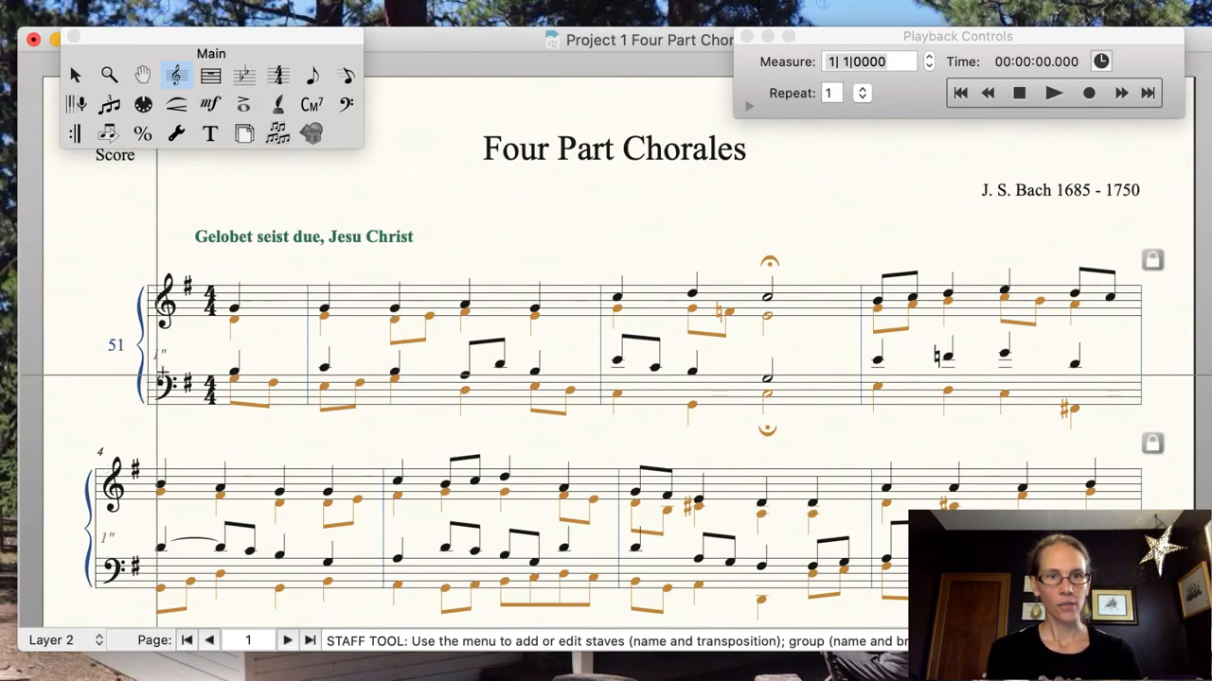
click(163, 265)
drag(145, 286, 138, 287)
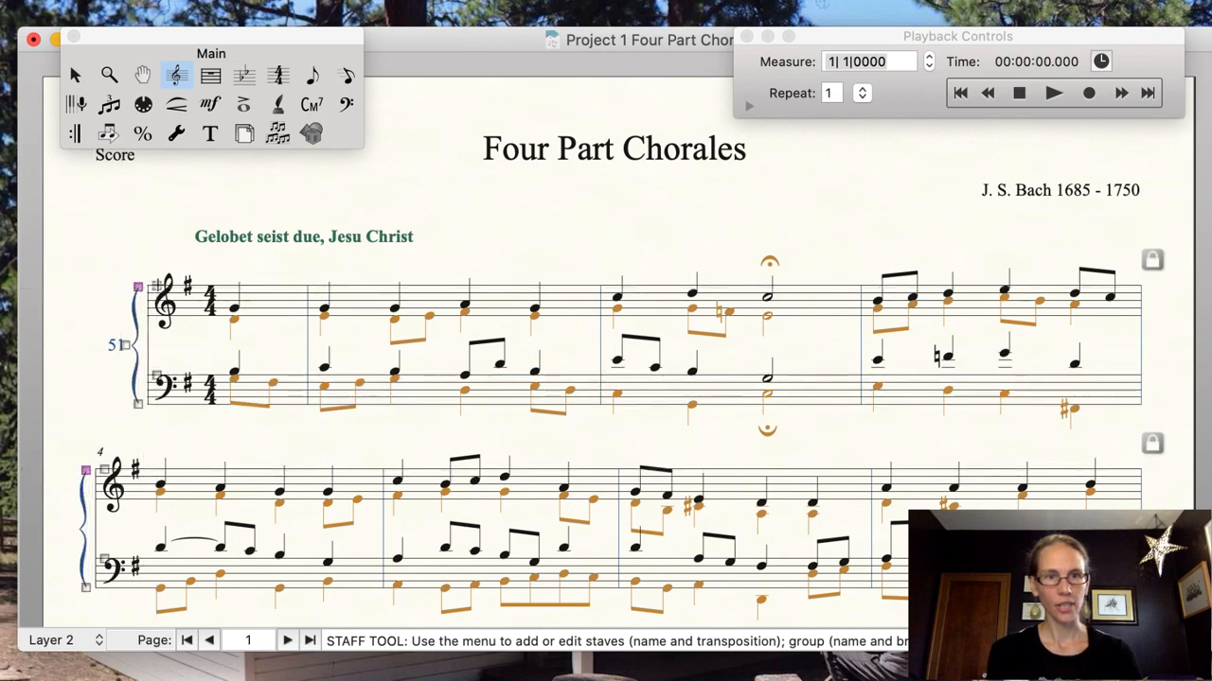
Step: Nudge the treble staff slightly down, and lower the bass staff on all systems to widen the gap between the staves
click(188, 276)
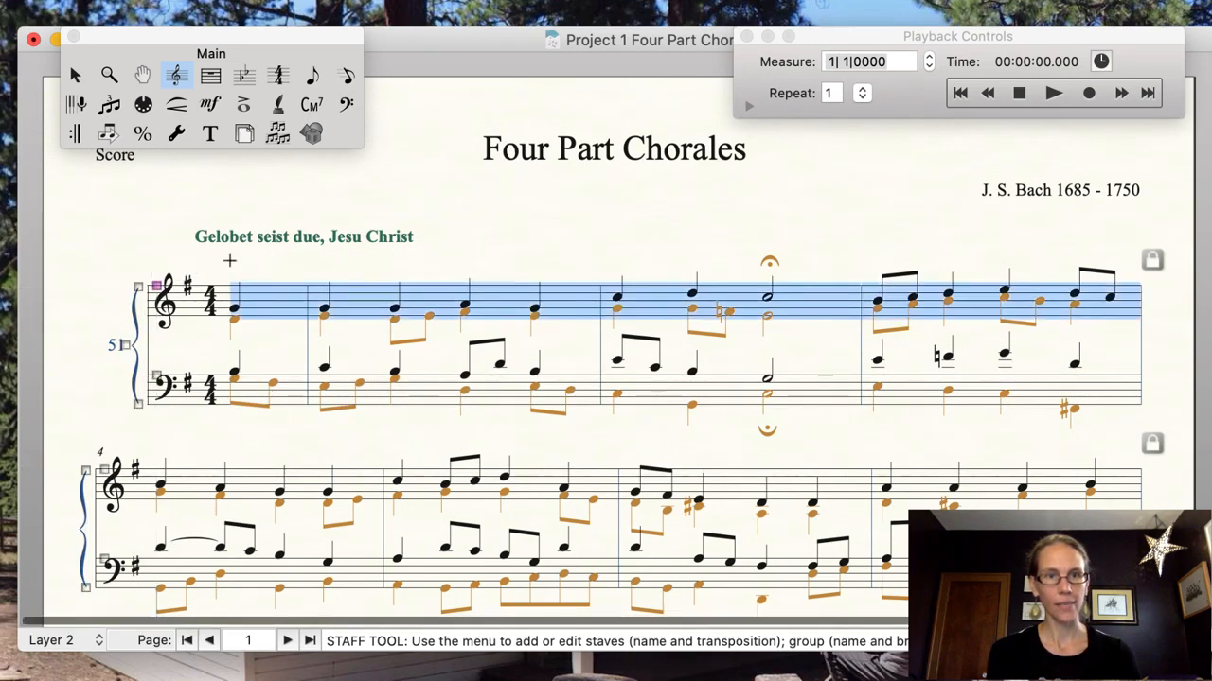
double_click(157, 286)
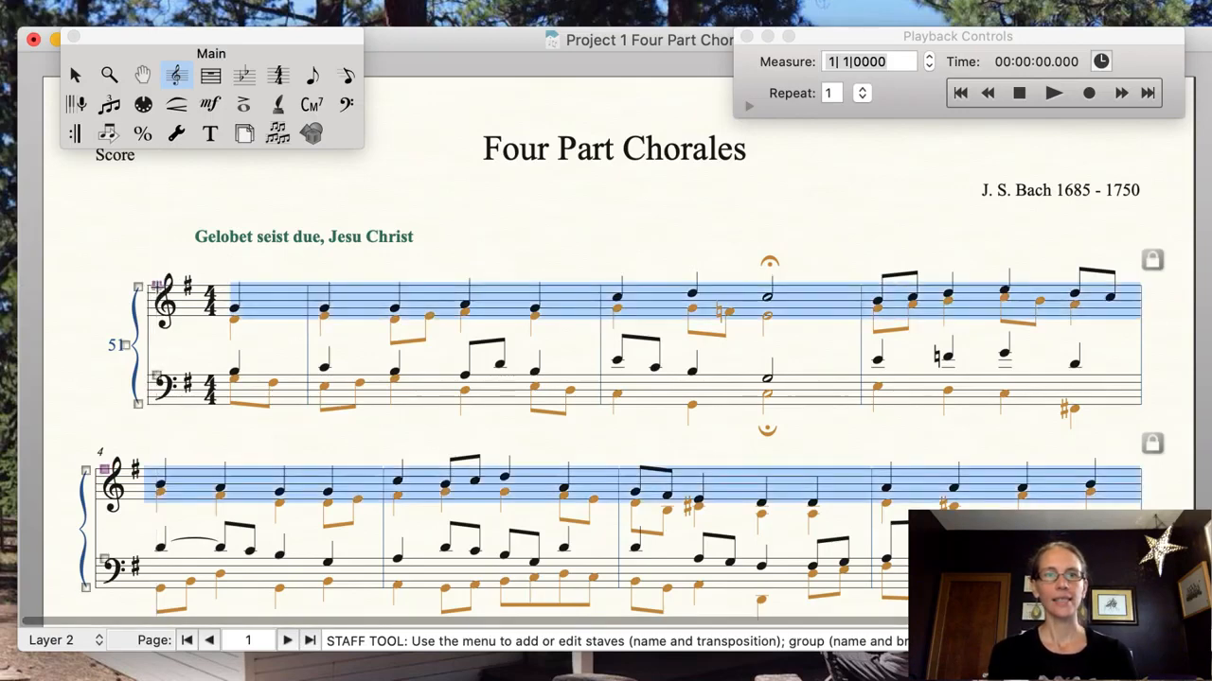
mouse_move(157, 286)
mouse_down()
mouse_move(158, 298)
mouse_move(159, 282)
mouse_up()
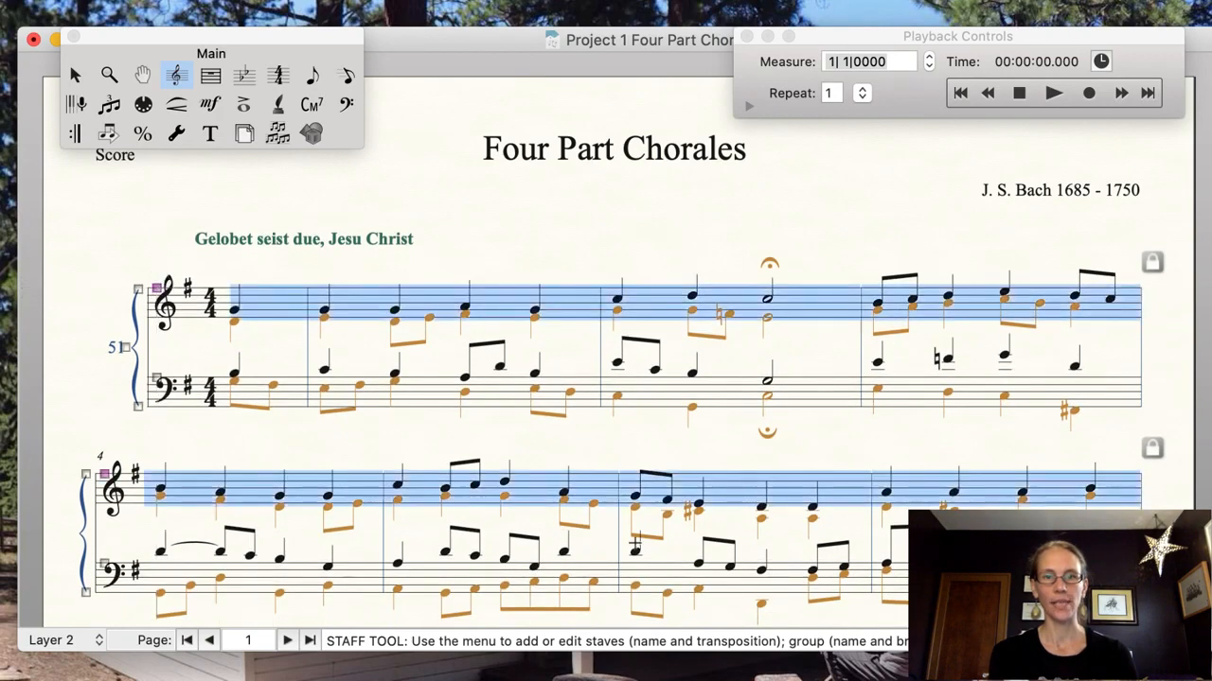
click(185, 358)
drag(156, 377, 158, 401)
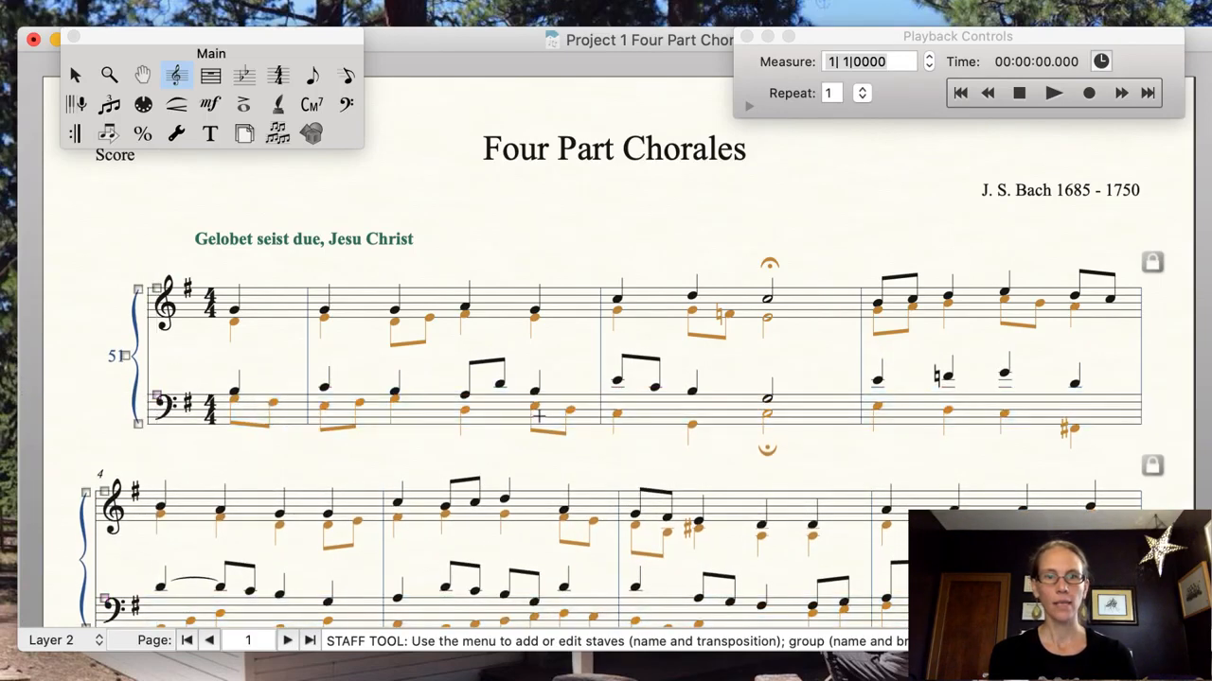
Step: Check the staff spacing through the whole score, nudge the first system's treble staff slightly up and leave the Staff tool
scroll(538, 417, down, 5)
scroll(541, 417, down, 4)
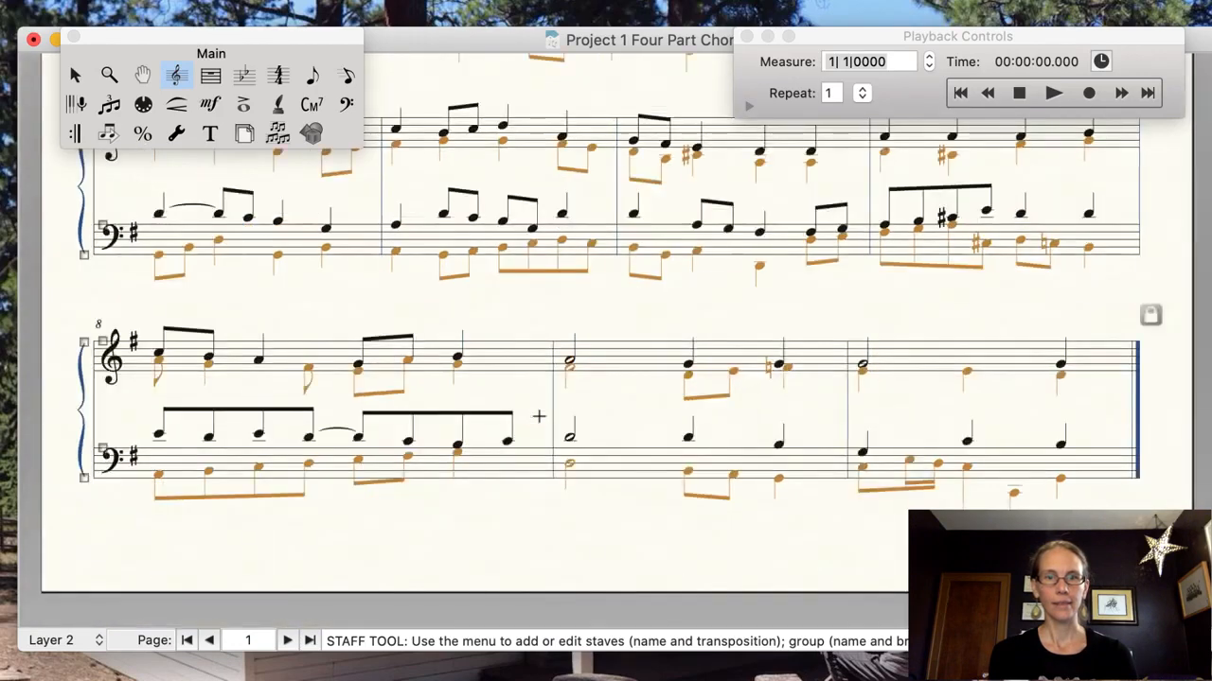
scroll(541, 416, up, 7)
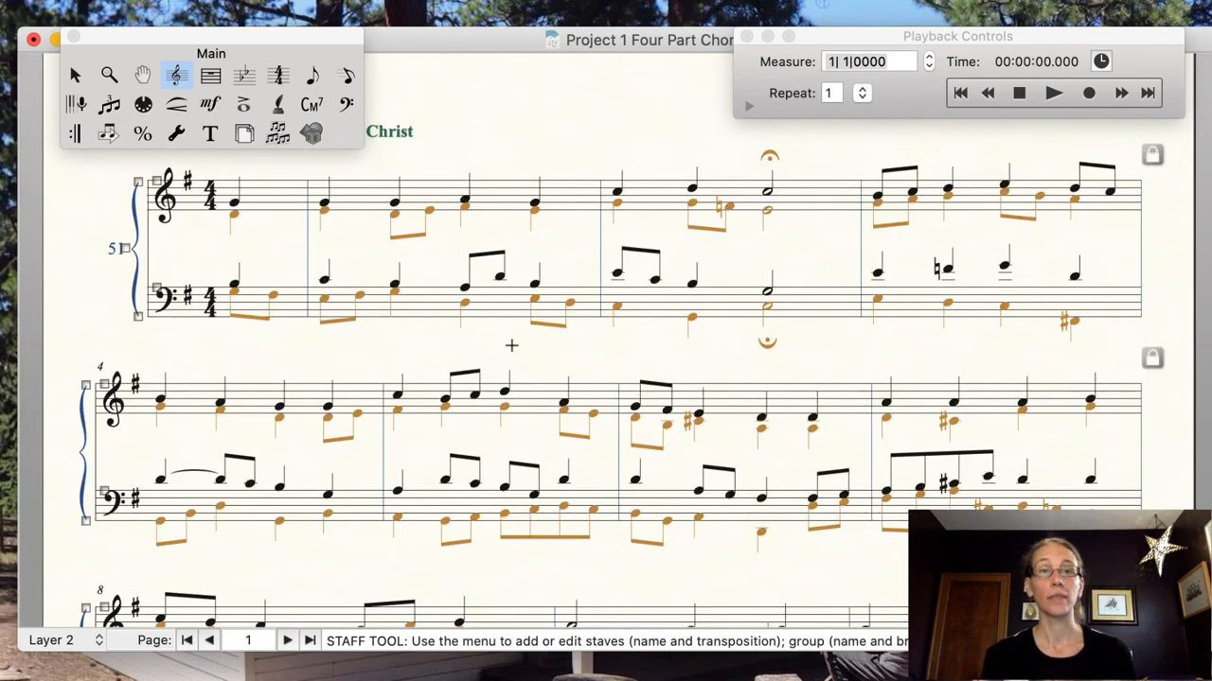
scroll(511, 345, up, 3)
drag(156, 288, 157, 286)
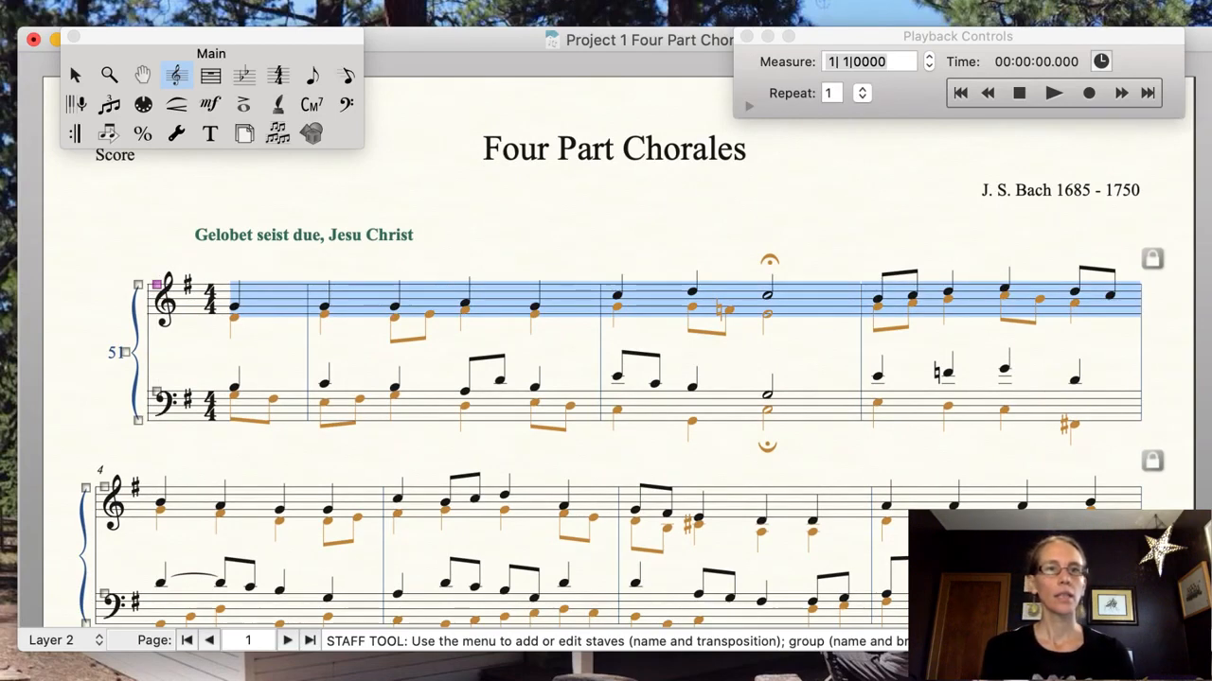
click(75, 74)
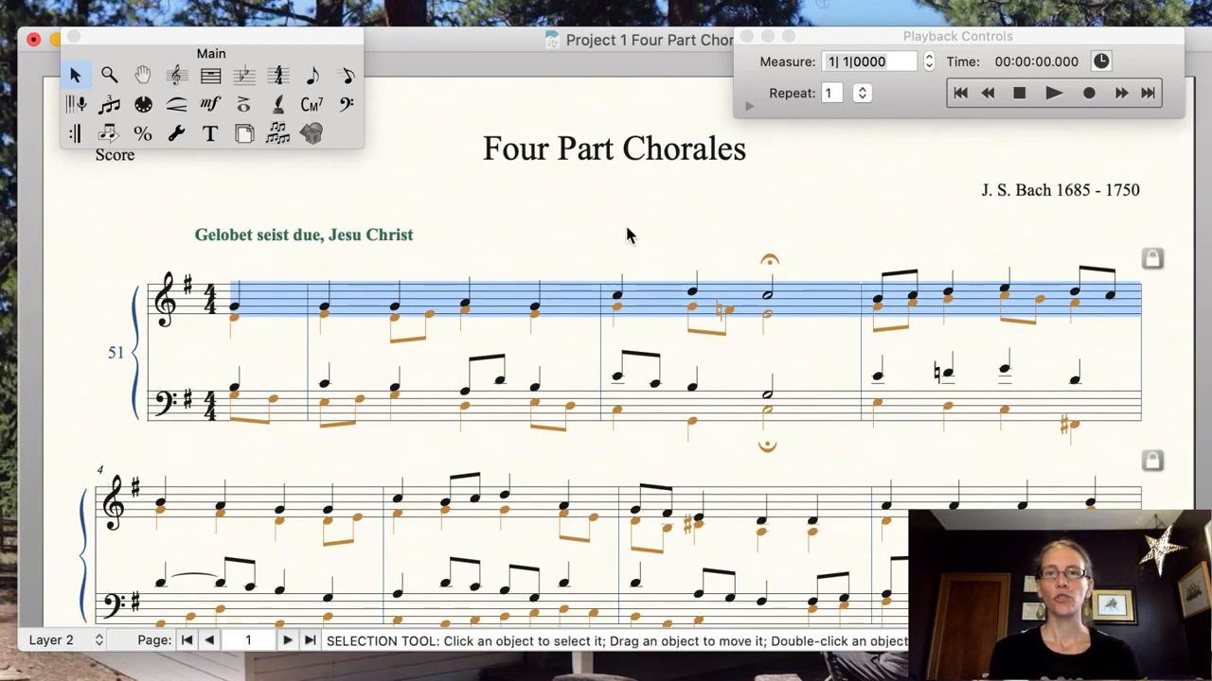
Step: Clear the staff selection, move the playback controls aside, and play the chorale from measure 1, stopping in measure 3
click(579, 217)
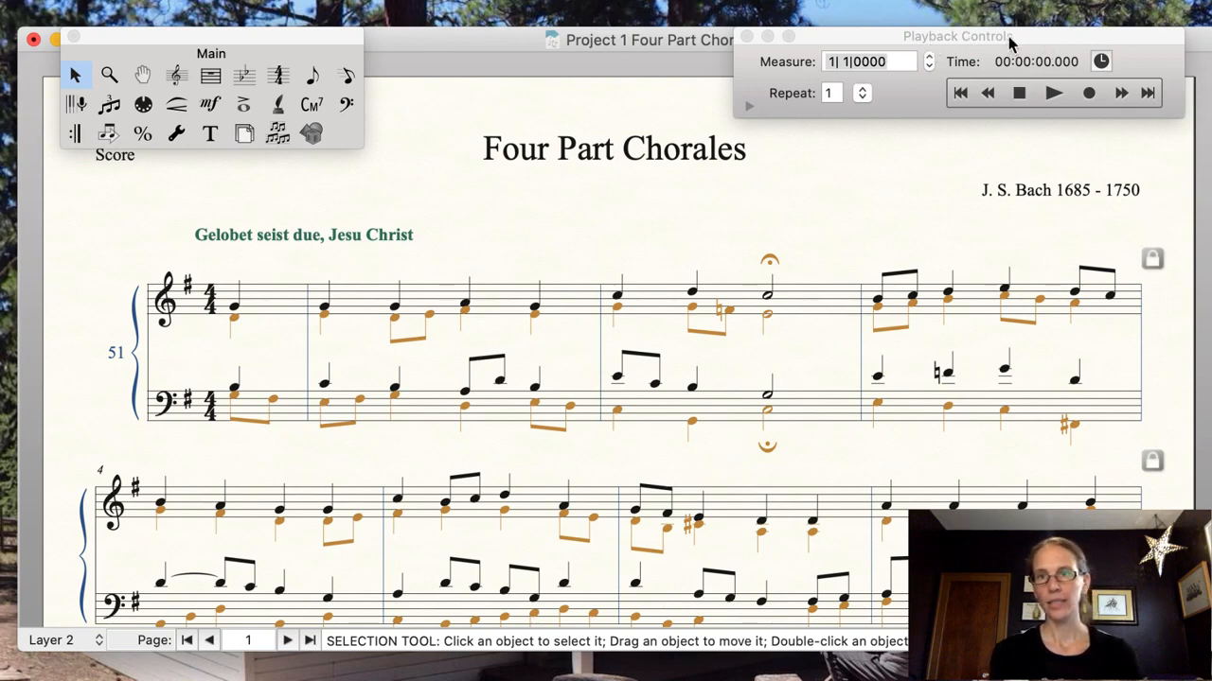
drag(1002, 37, 956, 45)
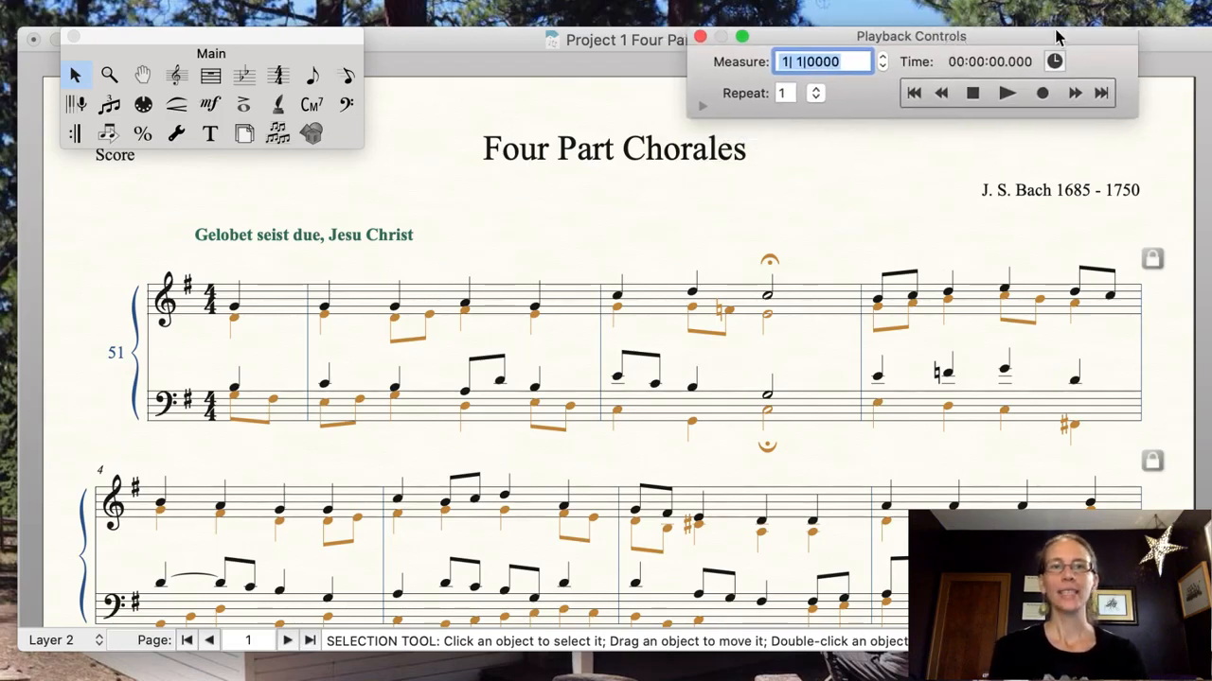
click(1006, 93)
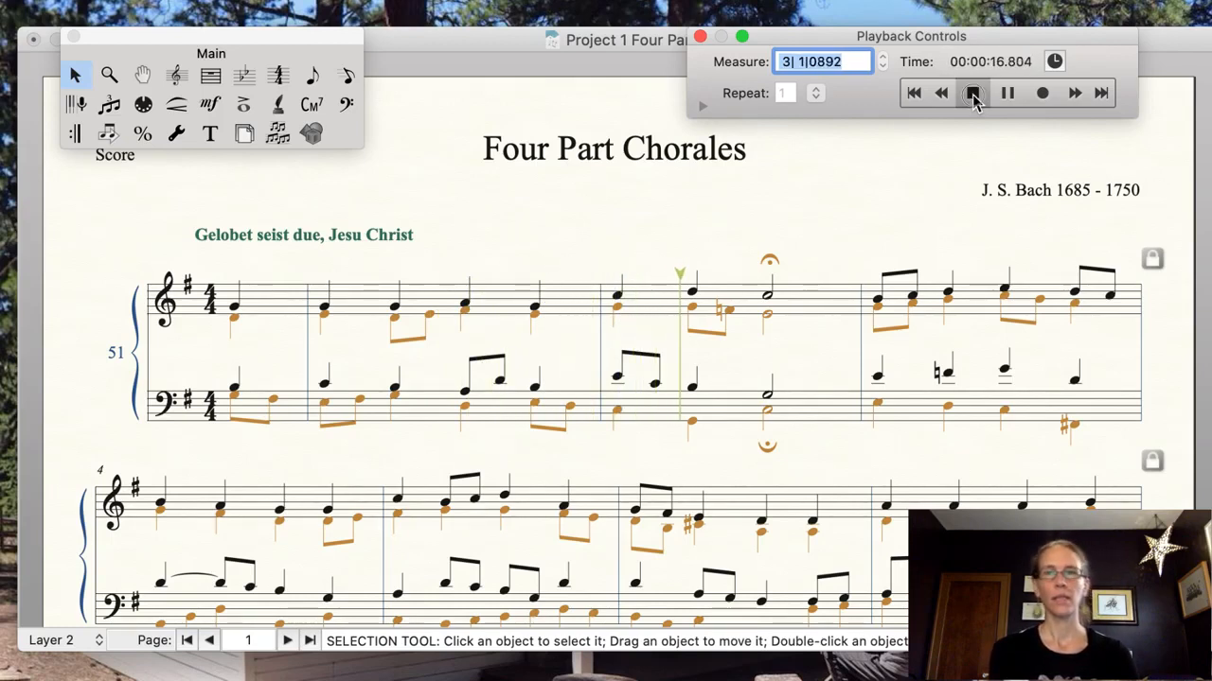
click(973, 95)
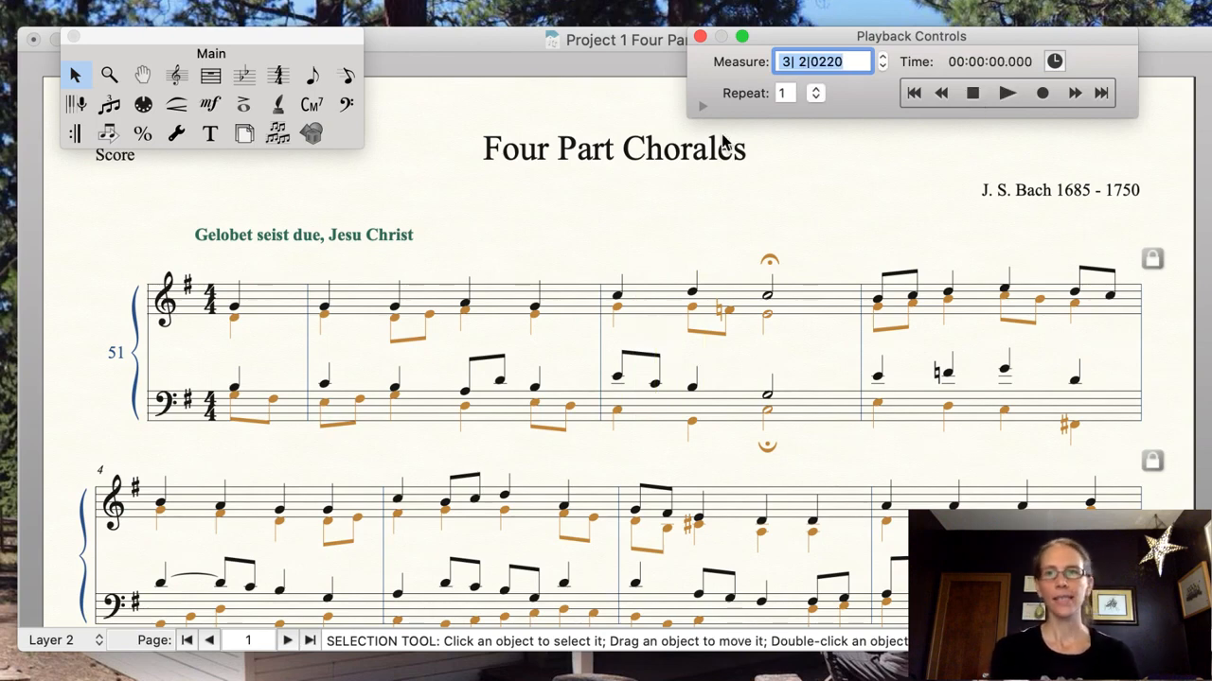
Step: Inspect the expanded playback settings, keep Quarter Note as the tempo beat unit, and collapse the settings again
click(702, 106)
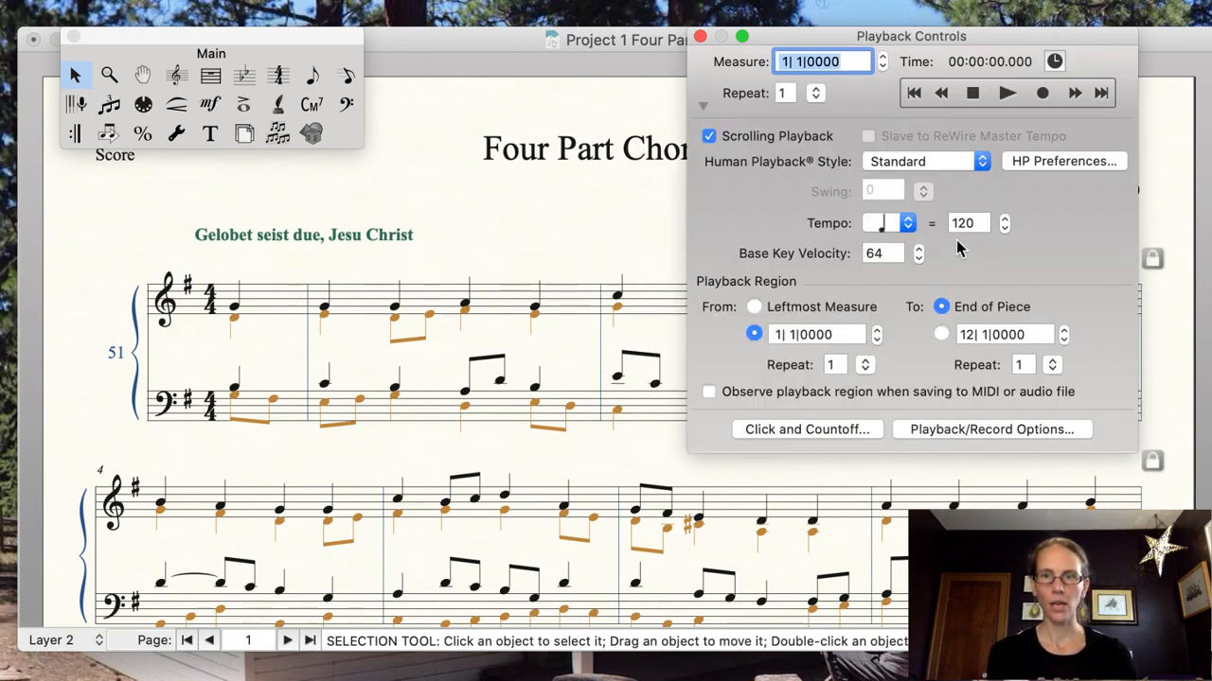
click(905, 229)
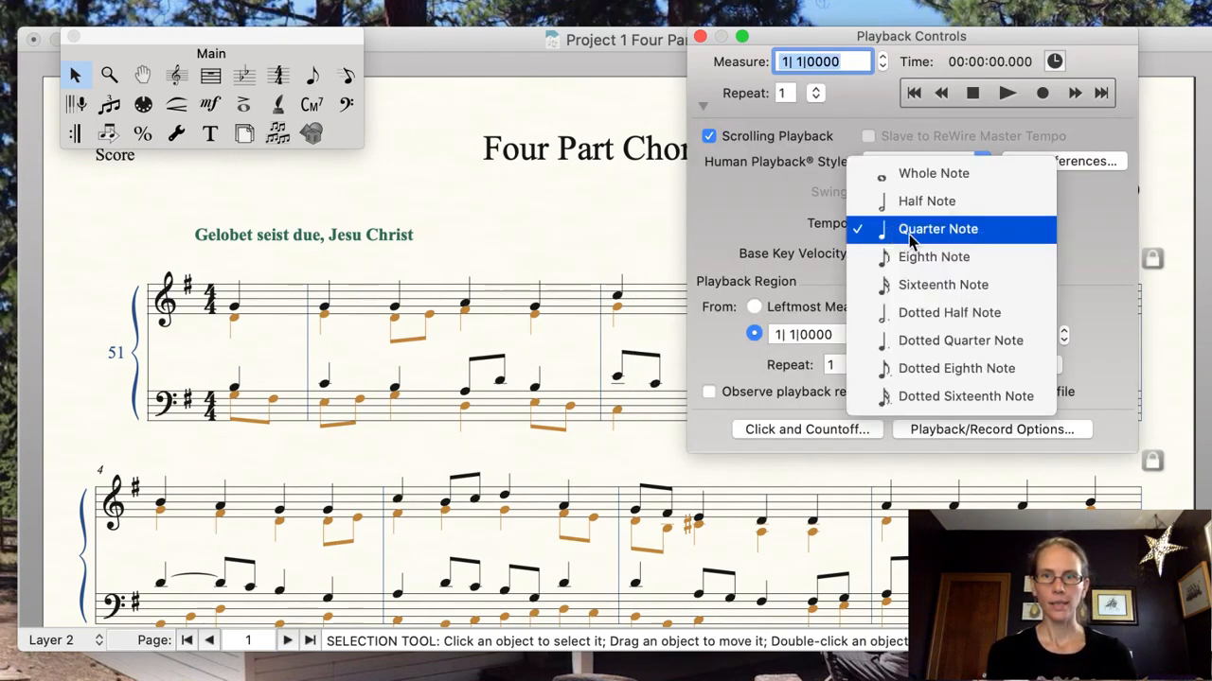
click(911, 239)
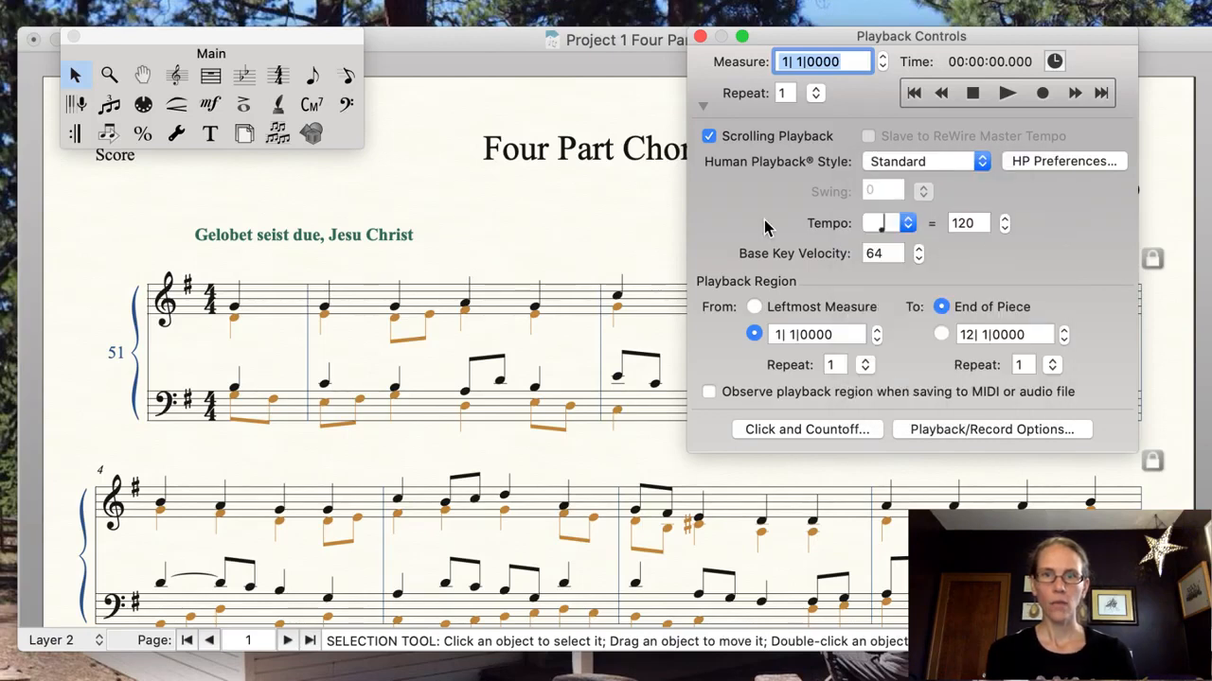
click(701, 105)
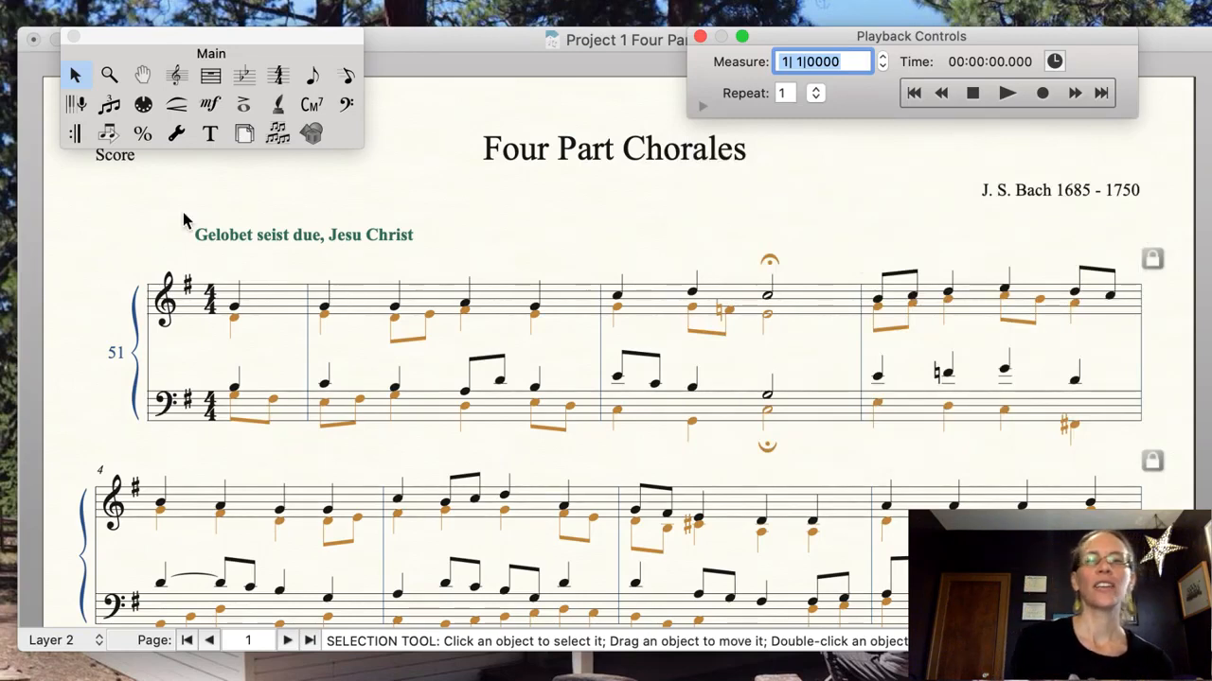
click(260, 242)
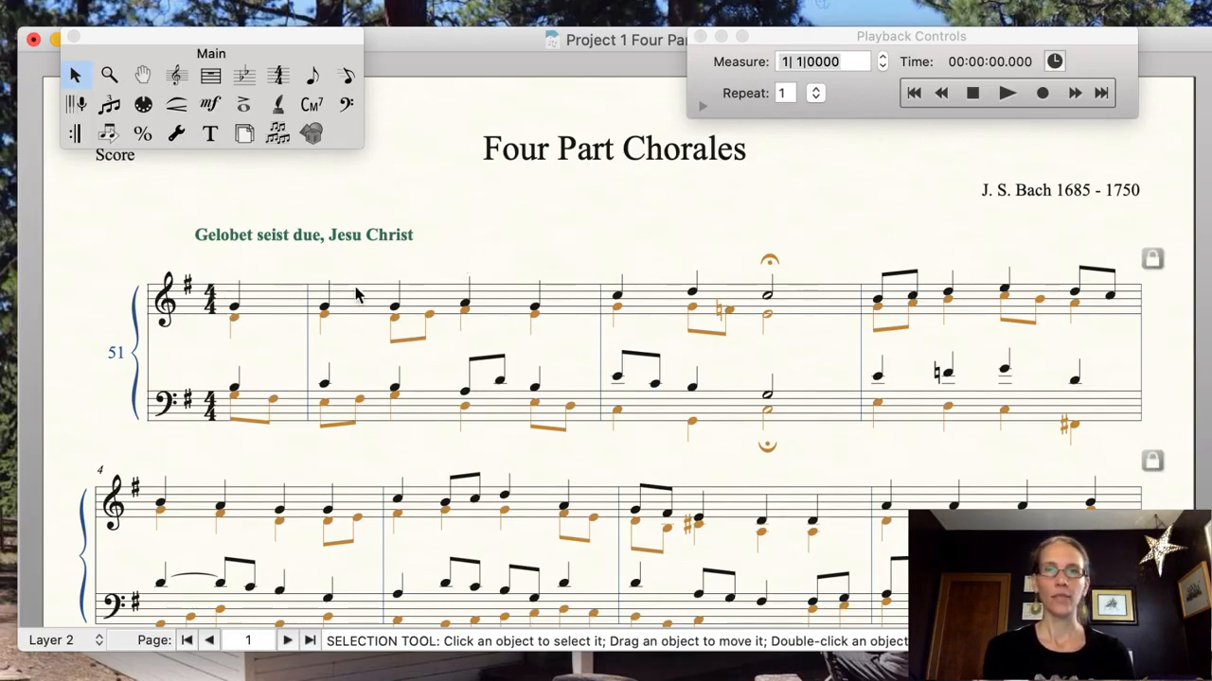
Step: Open the ScoreManager and keep Garritan Instruments for Finale as the piano's playback device
click(607, 14)
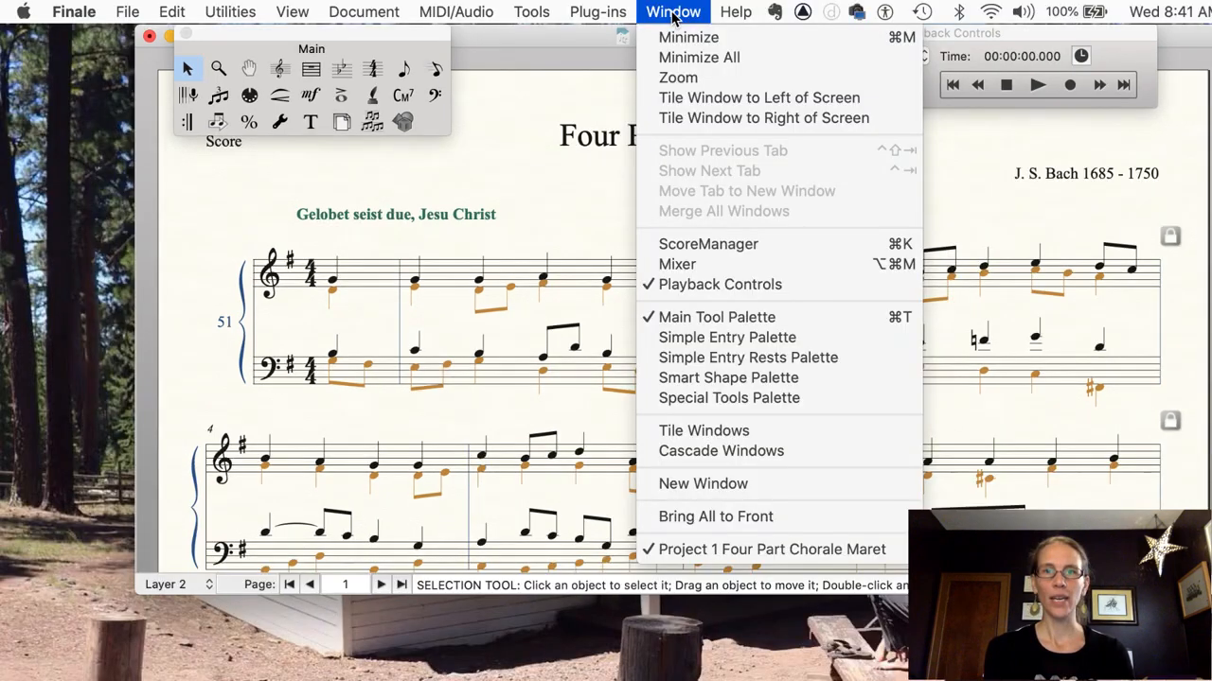
click(696, 244)
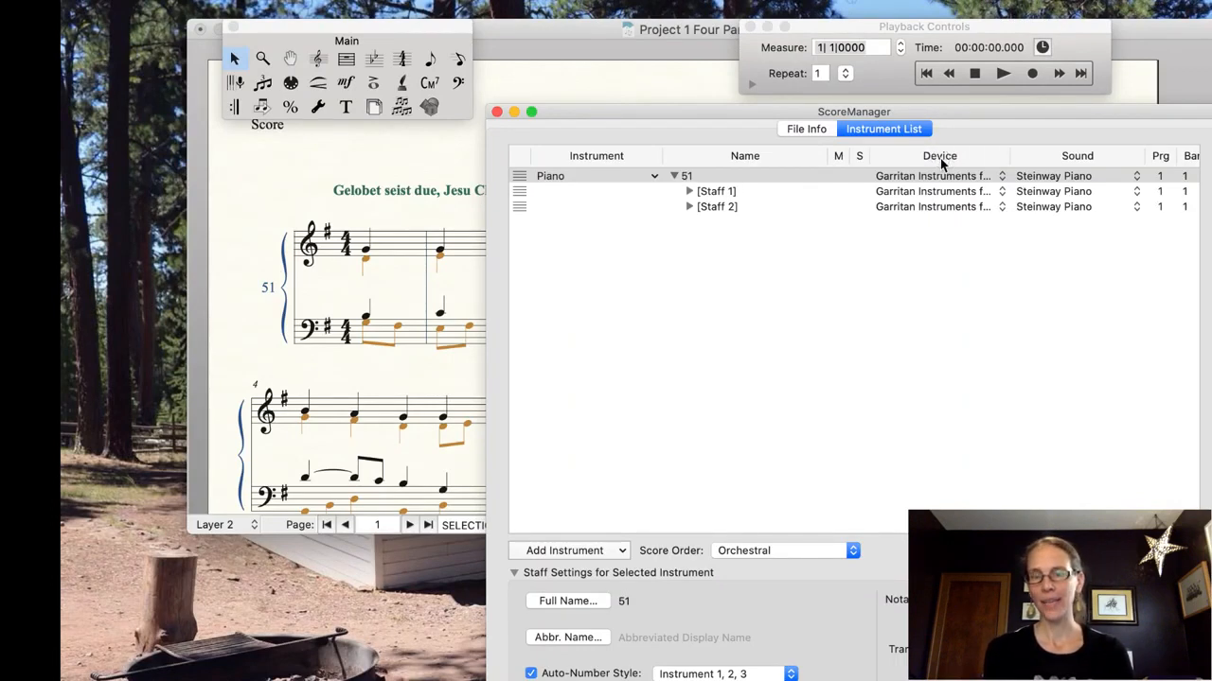
click(920, 180)
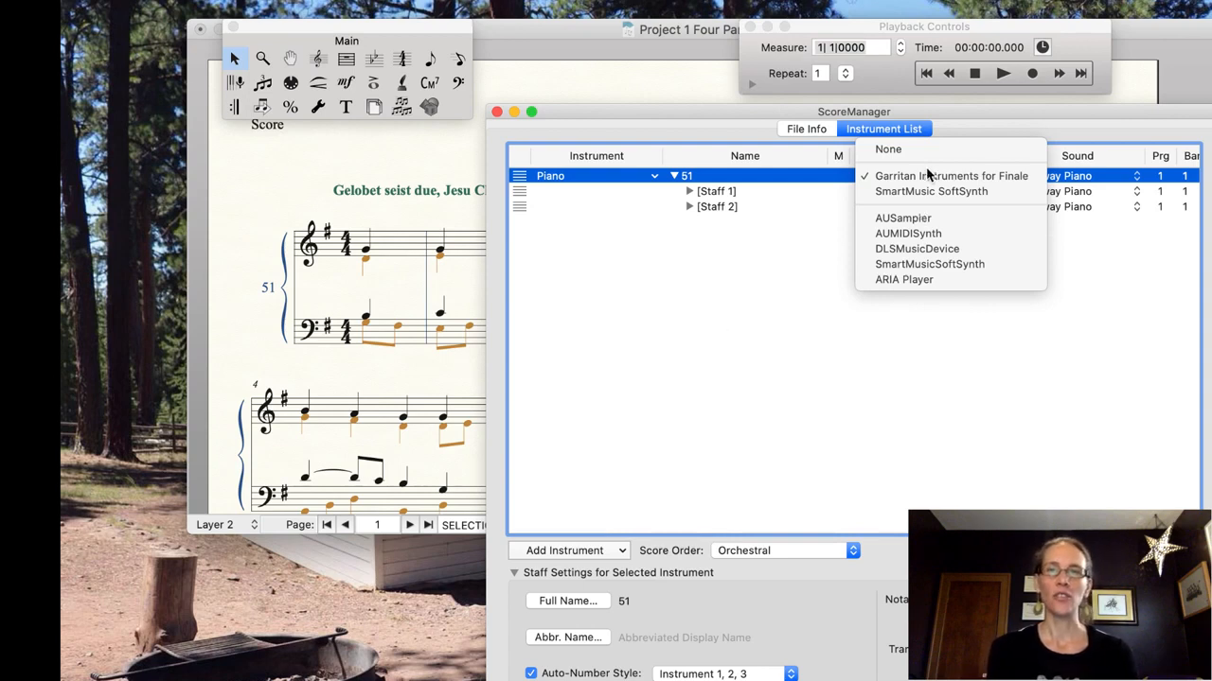
click(1006, 176)
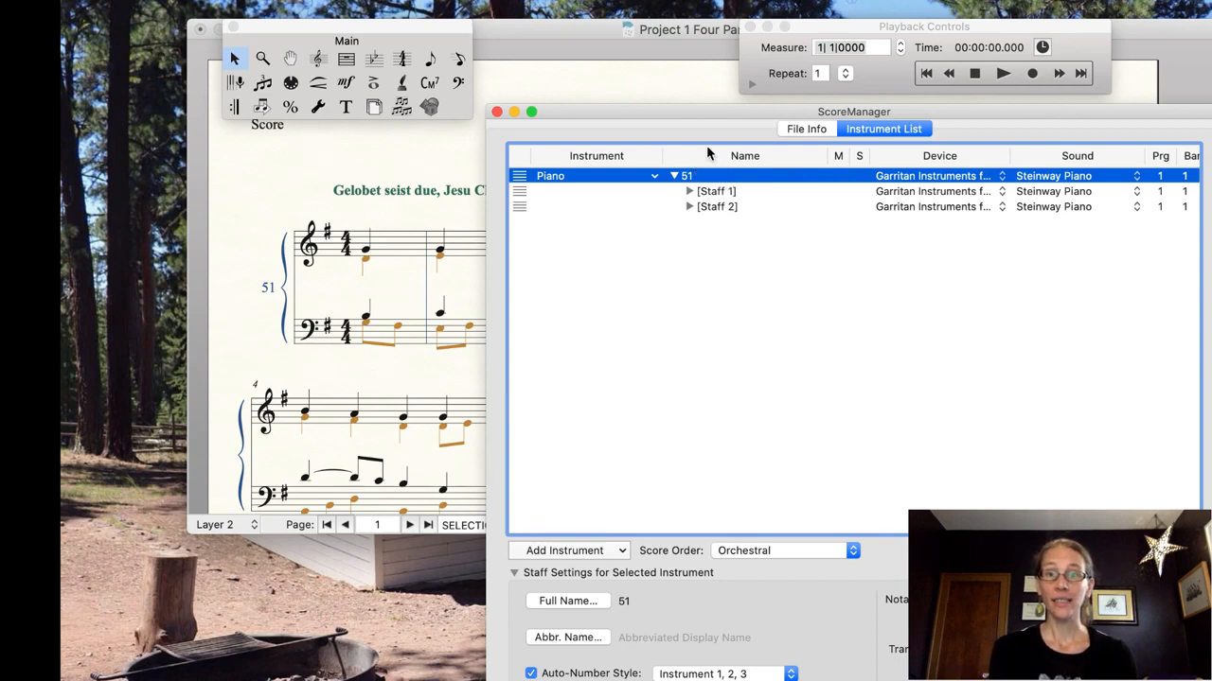
Step: Expand Staff 1 and Staff 2 in the instrument list to show their individual layers
click(690, 192)
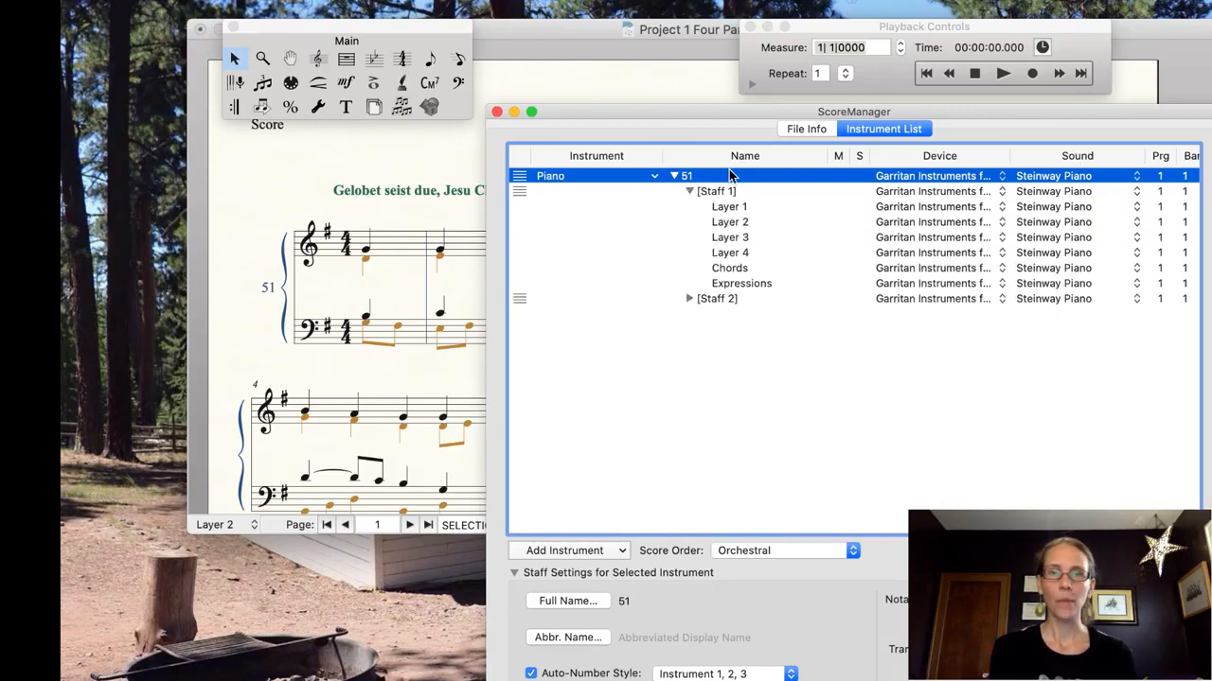
click(675, 176)
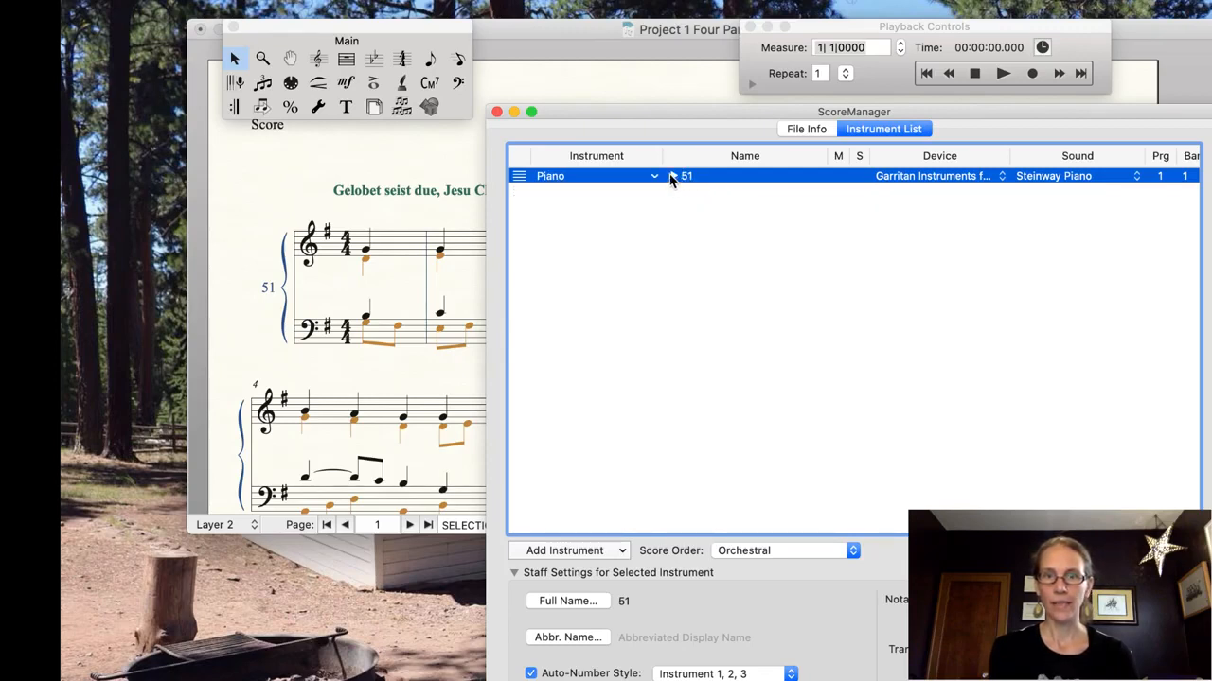
click(673, 176)
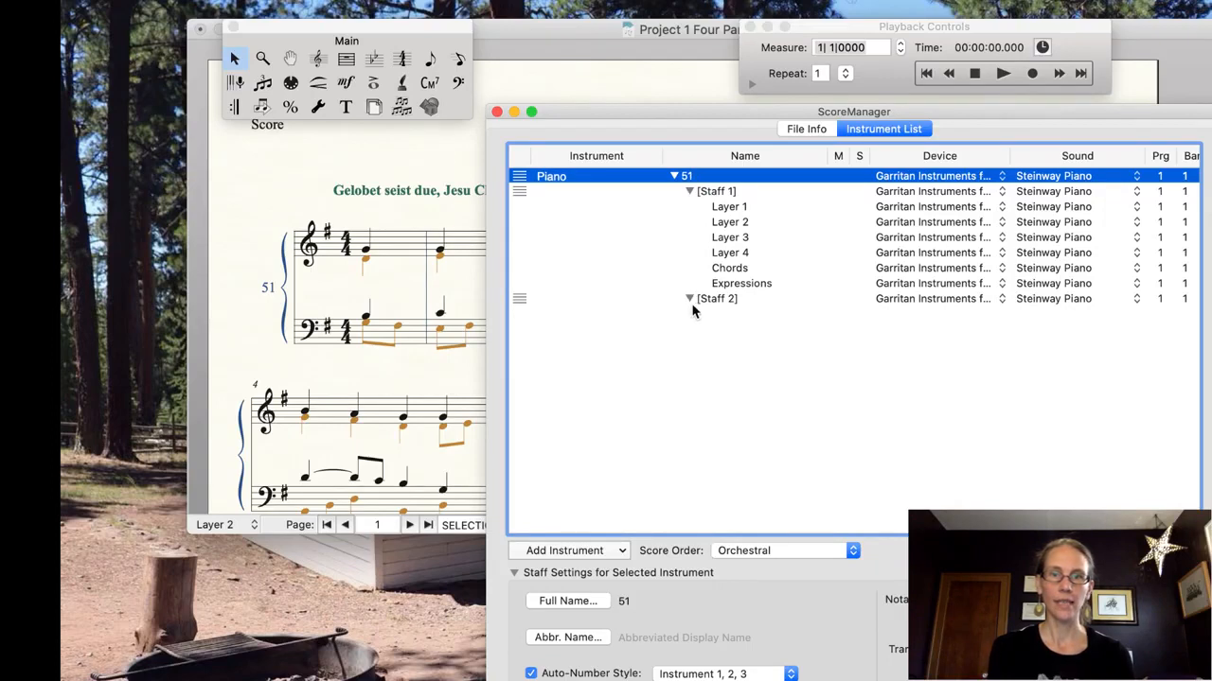
click(690, 299)
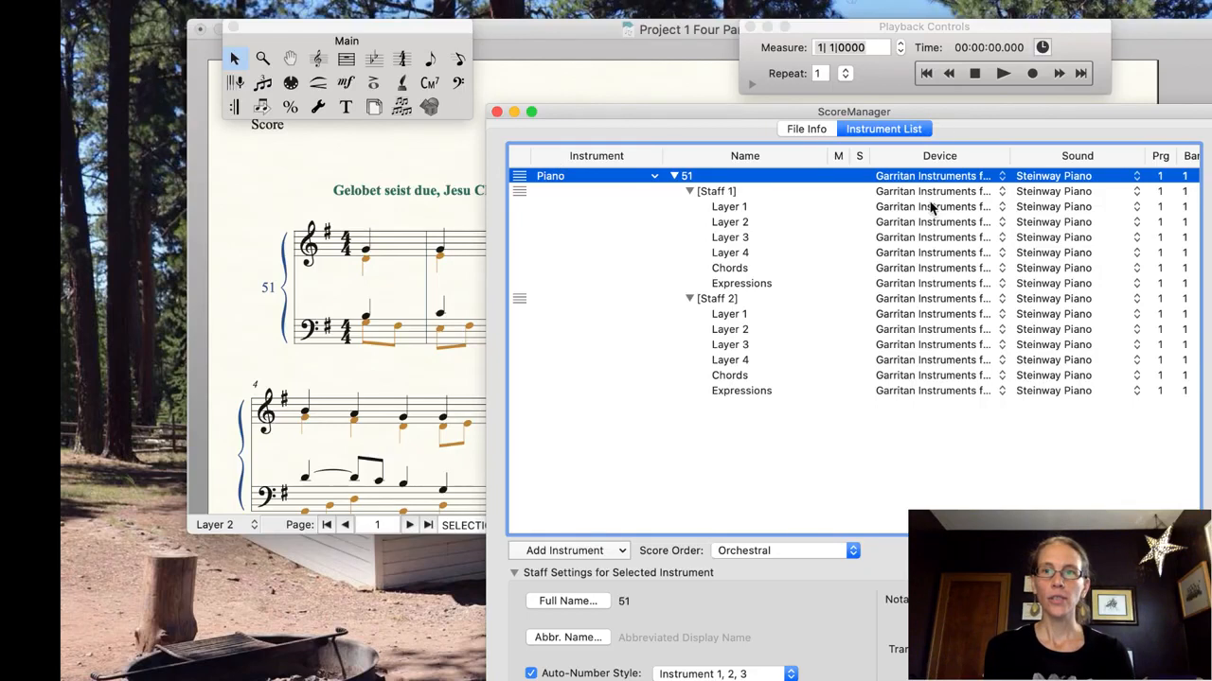
Step: Assign single-string sounds to Staff 1: Violin Solo KS 1 for Layer 1 and Violin Player 2 for Layer 2
click(1084, 209)
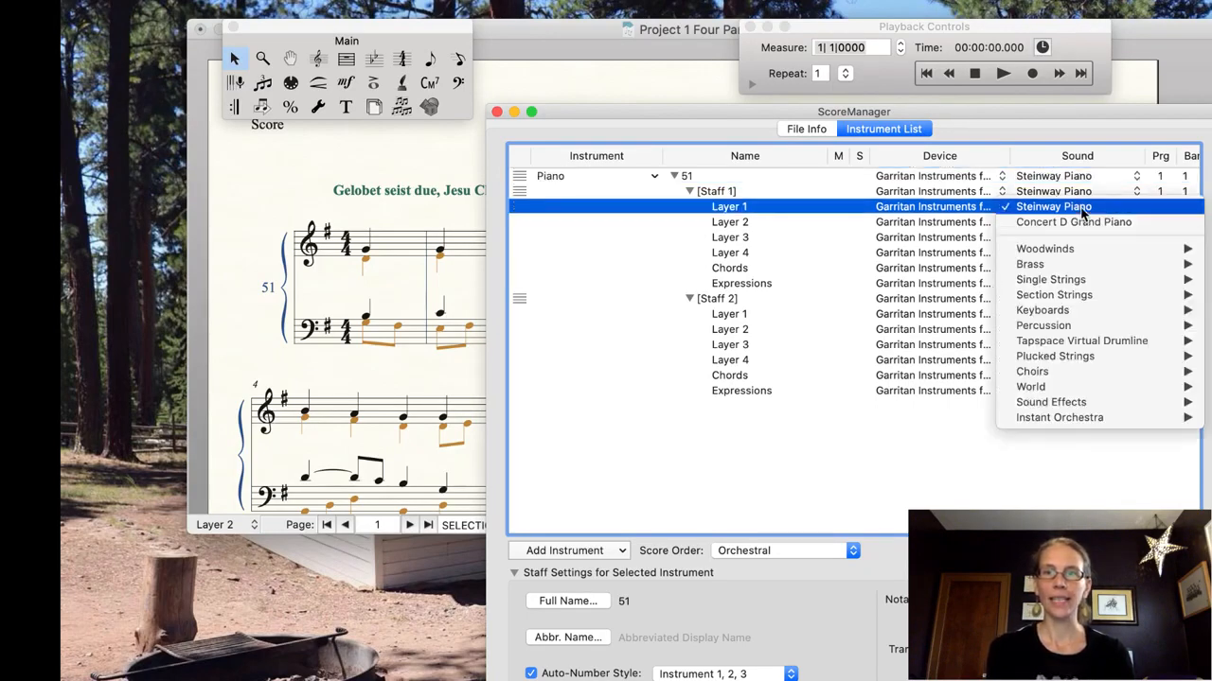
mouse_move(1064, 284)
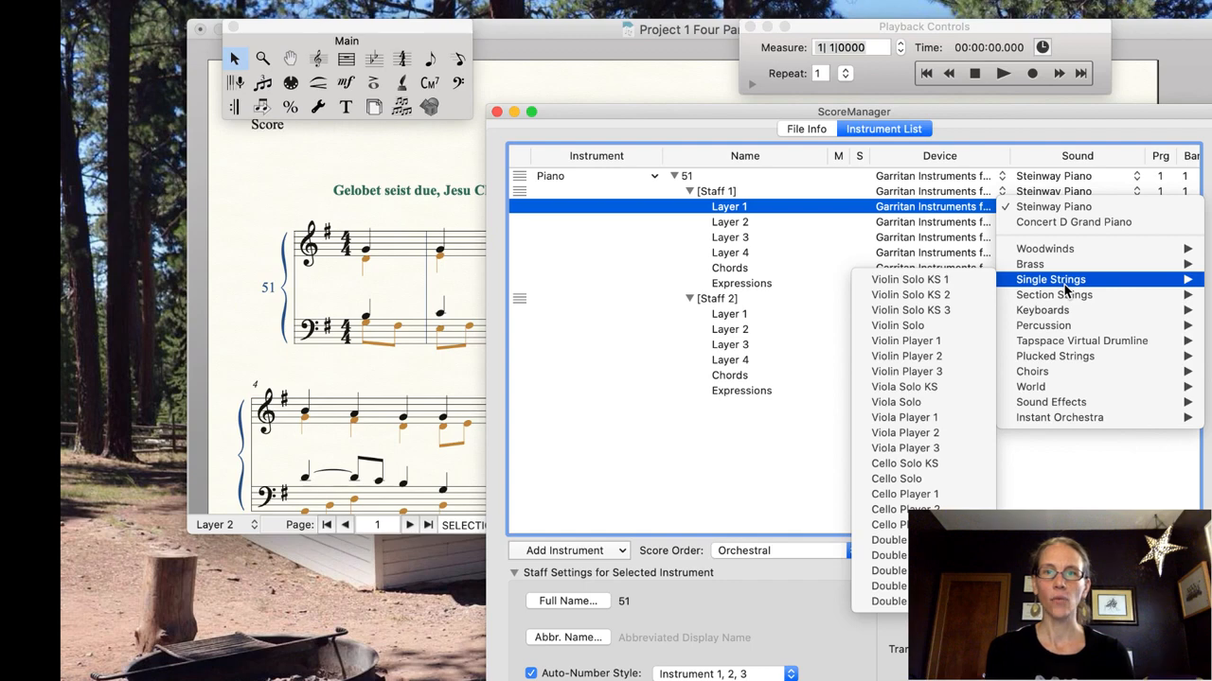
click(911, 286)
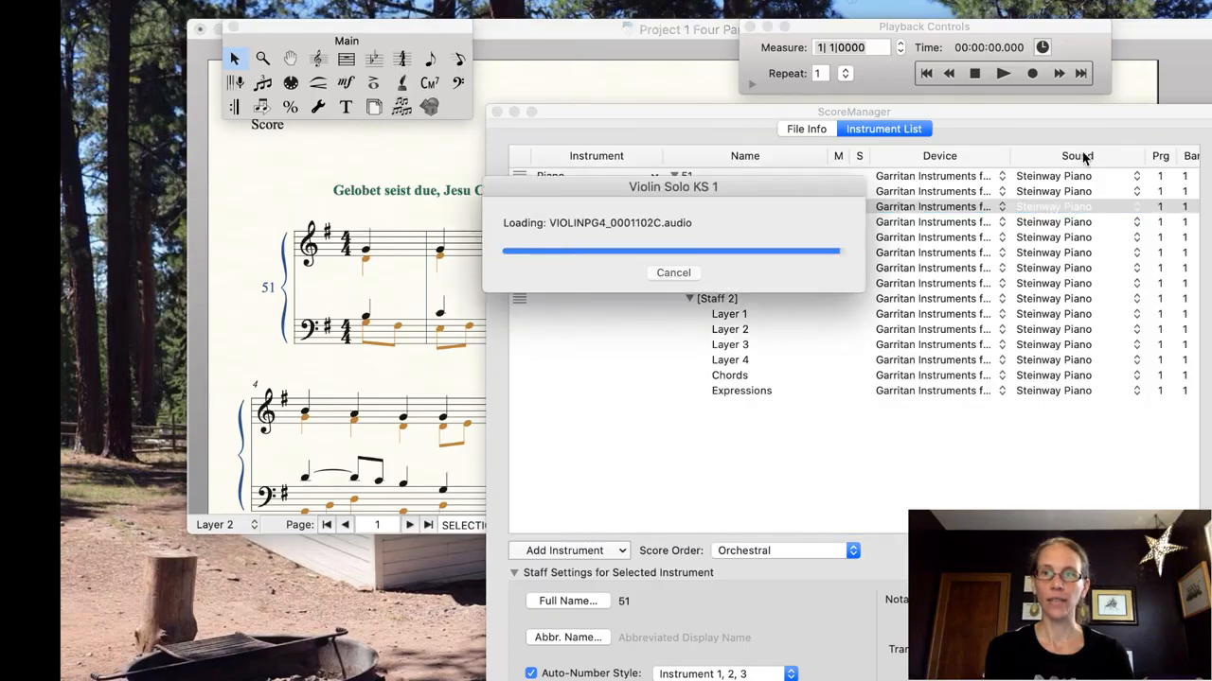
click(1136, 223)
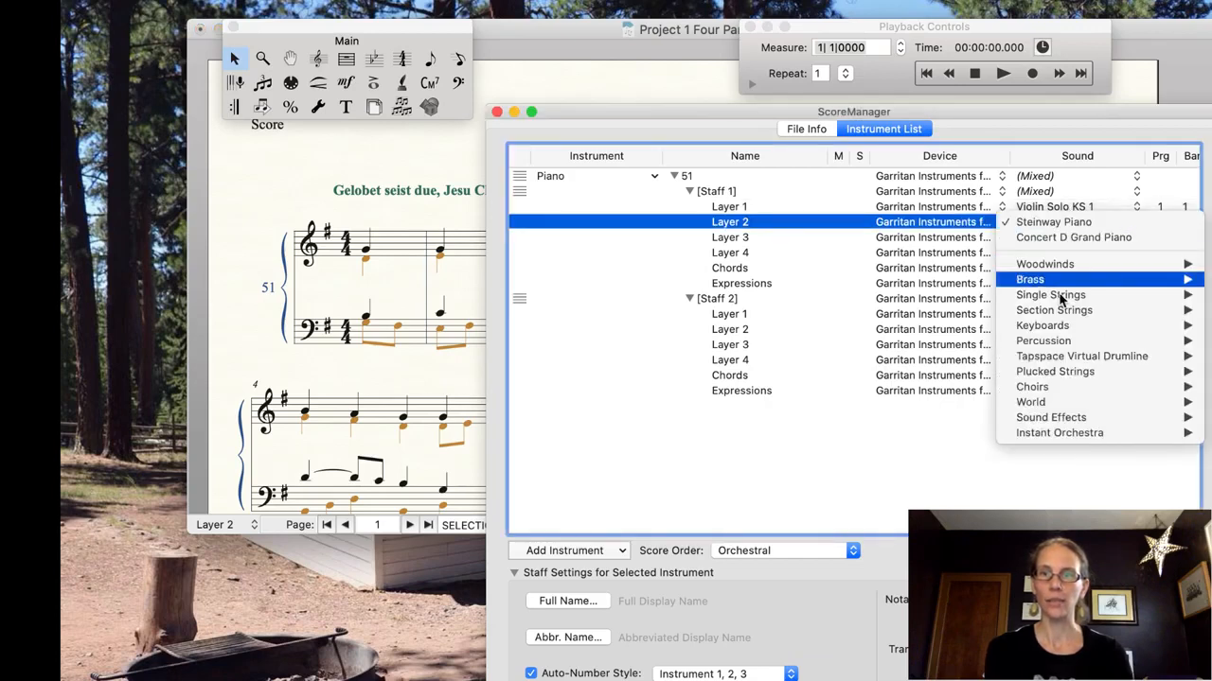
mouse_move(1057, 297)
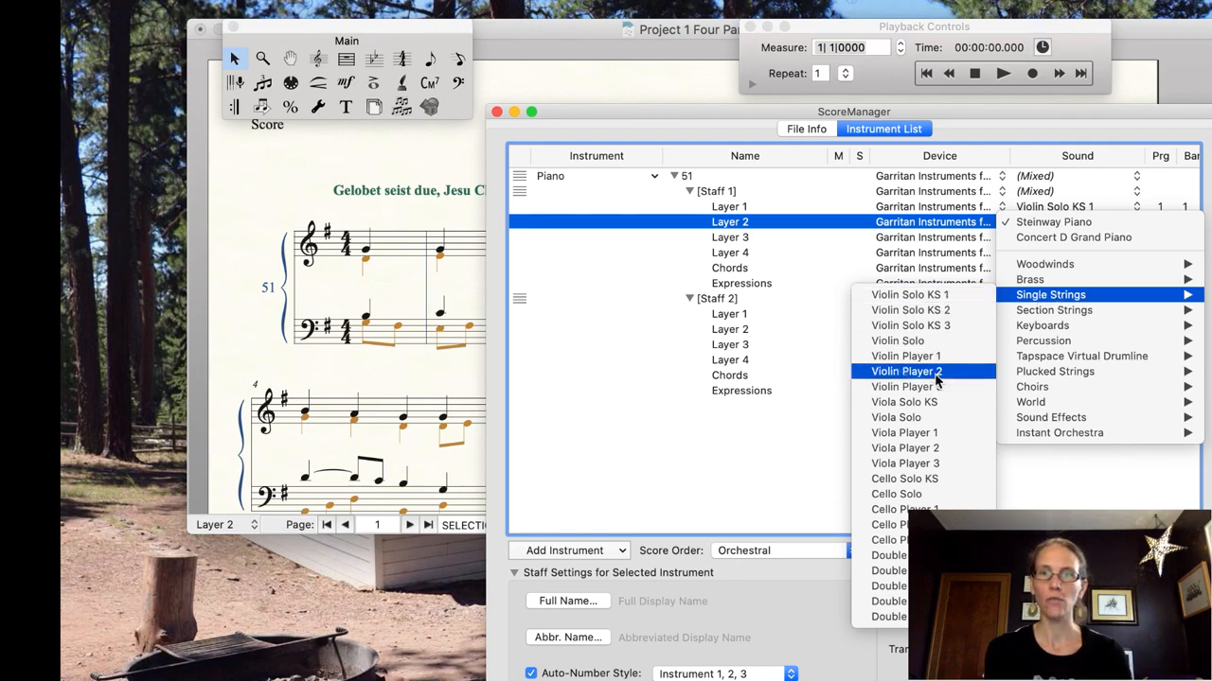
click(906, 371)
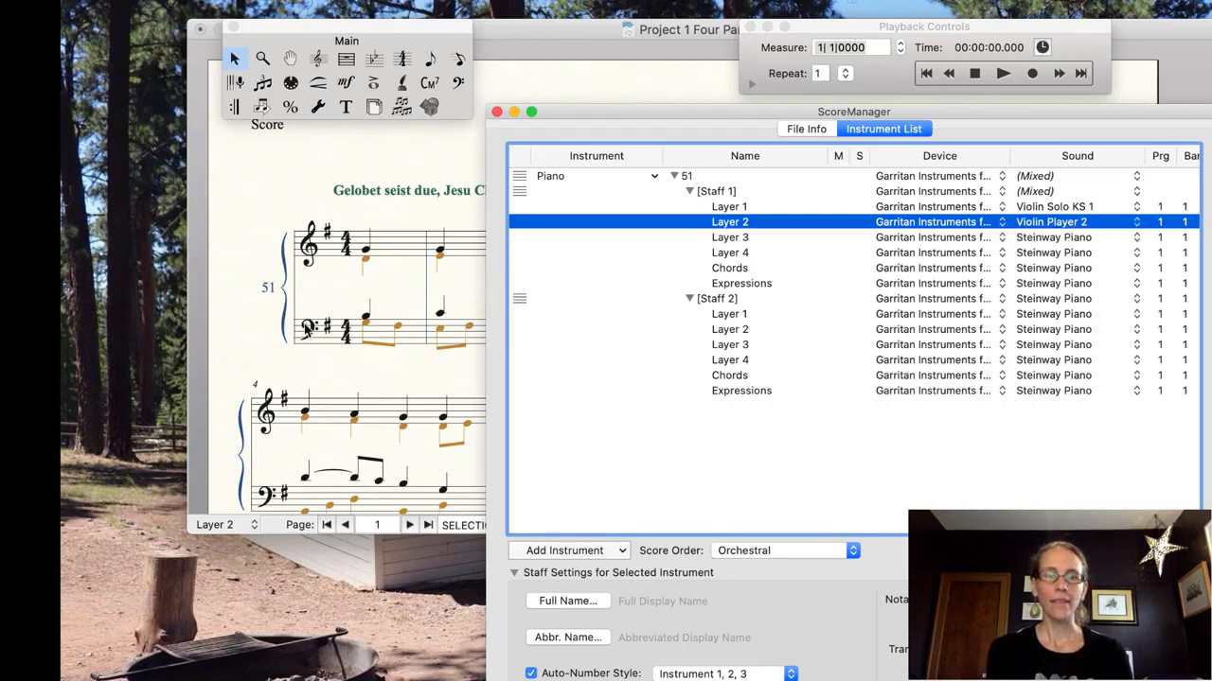
Step: Assign single-string sounds to Staff 2: Viola Player 1 for Layer 1 and Cello Solo for Layer 2
scroll(307, 329, up, 1)
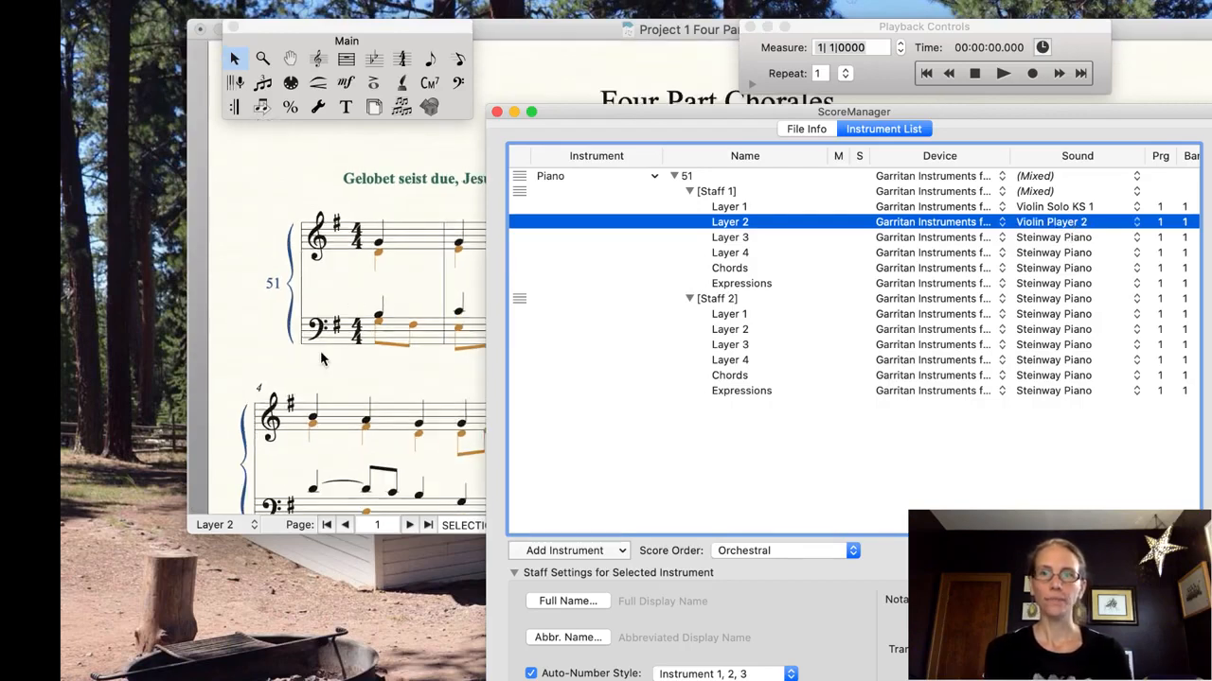
click(1074, 316)
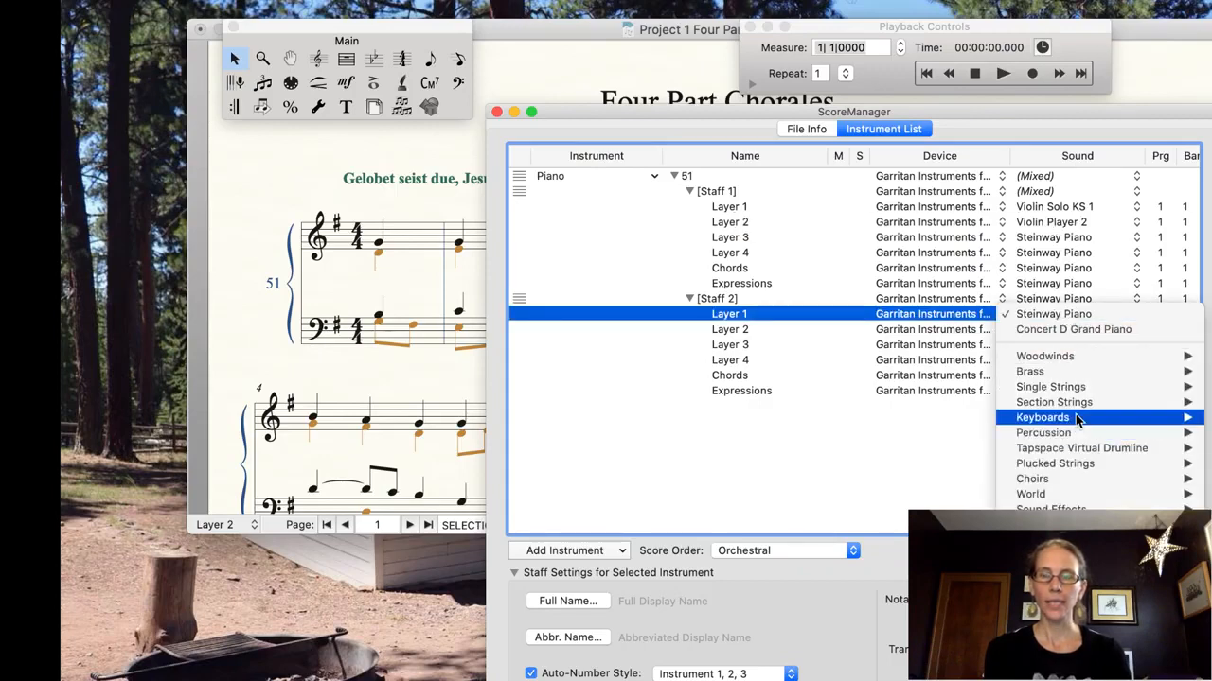
mouse_move(1070, 390)
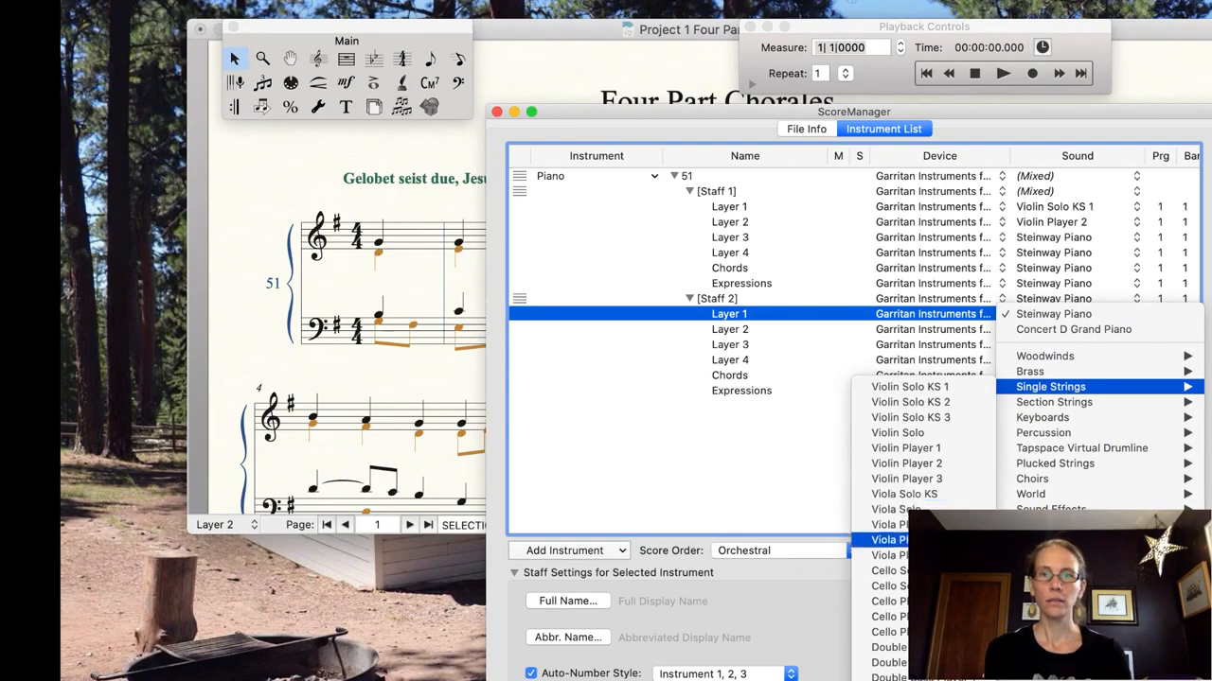
click(927, 525)
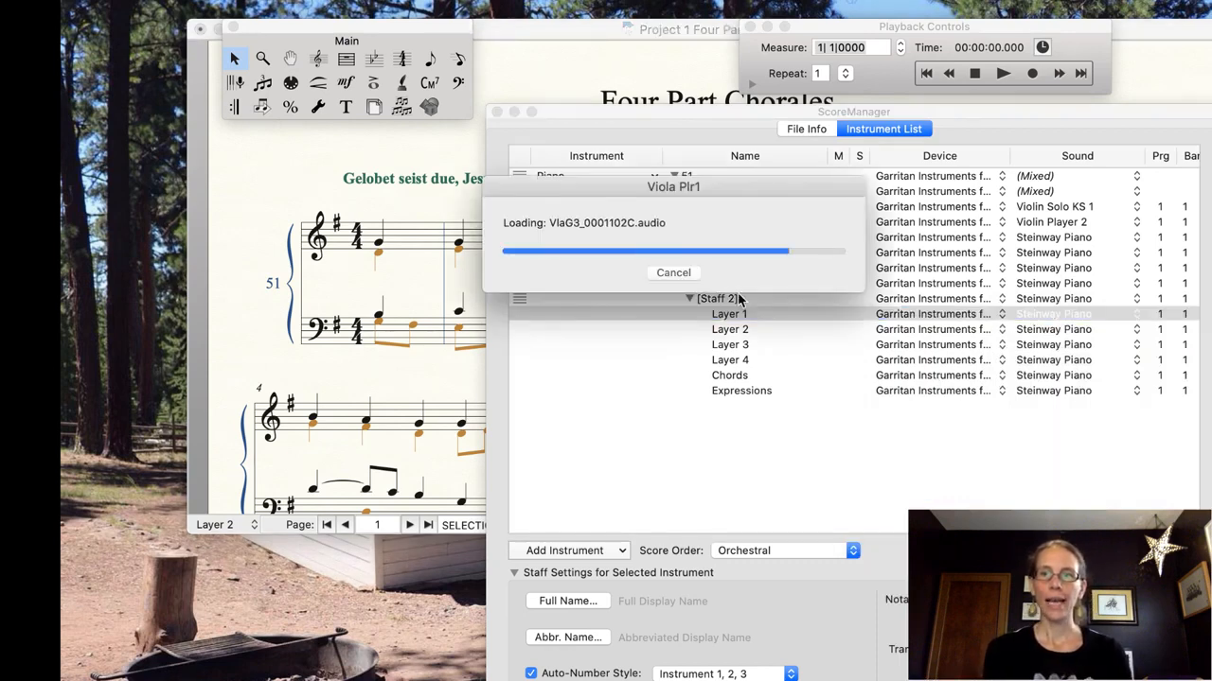
click(1135, 330)
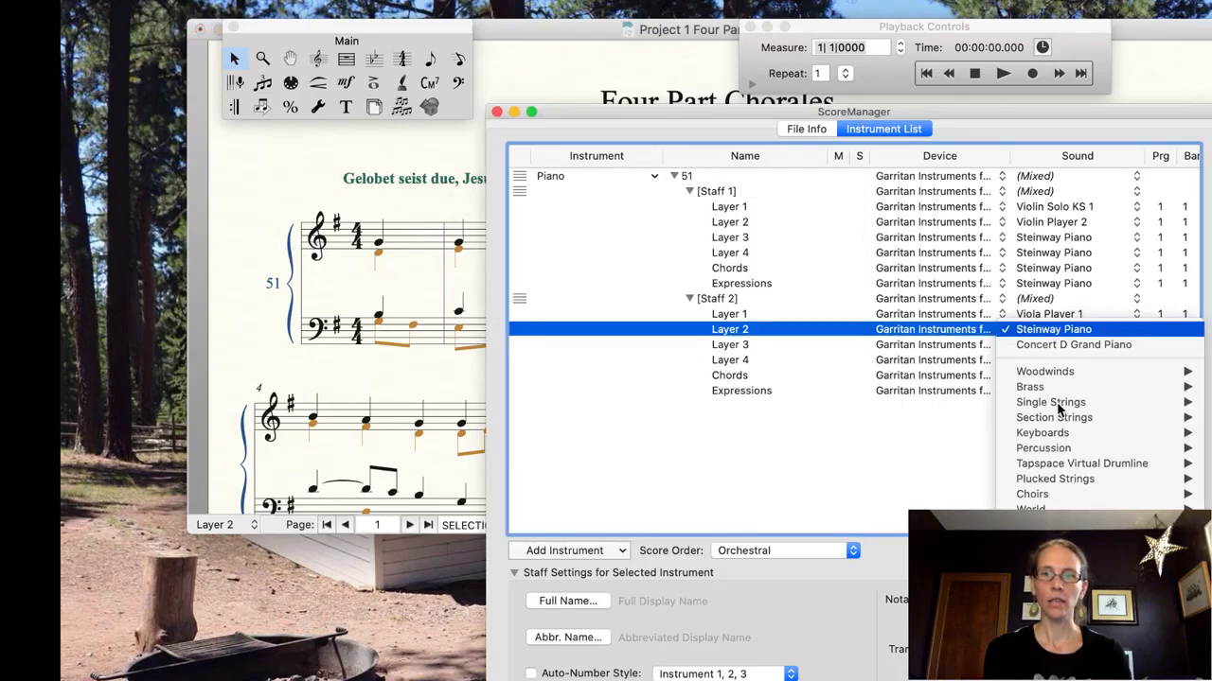
mouse_move(1061, 402)
click(880, 602)
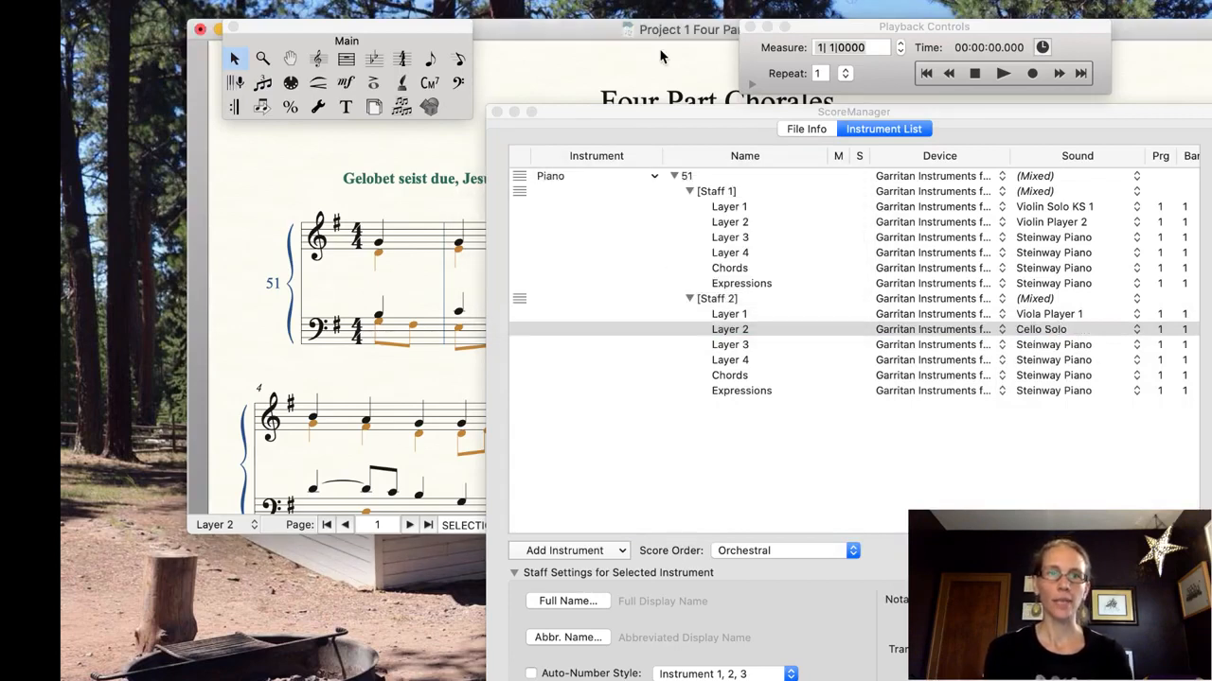
Step: Check the layers' playback channels in the ScoreManager and open the Bank 1 ARIA Player from Audio Units Banks & Effects
drag(596, 121, 594, 112)
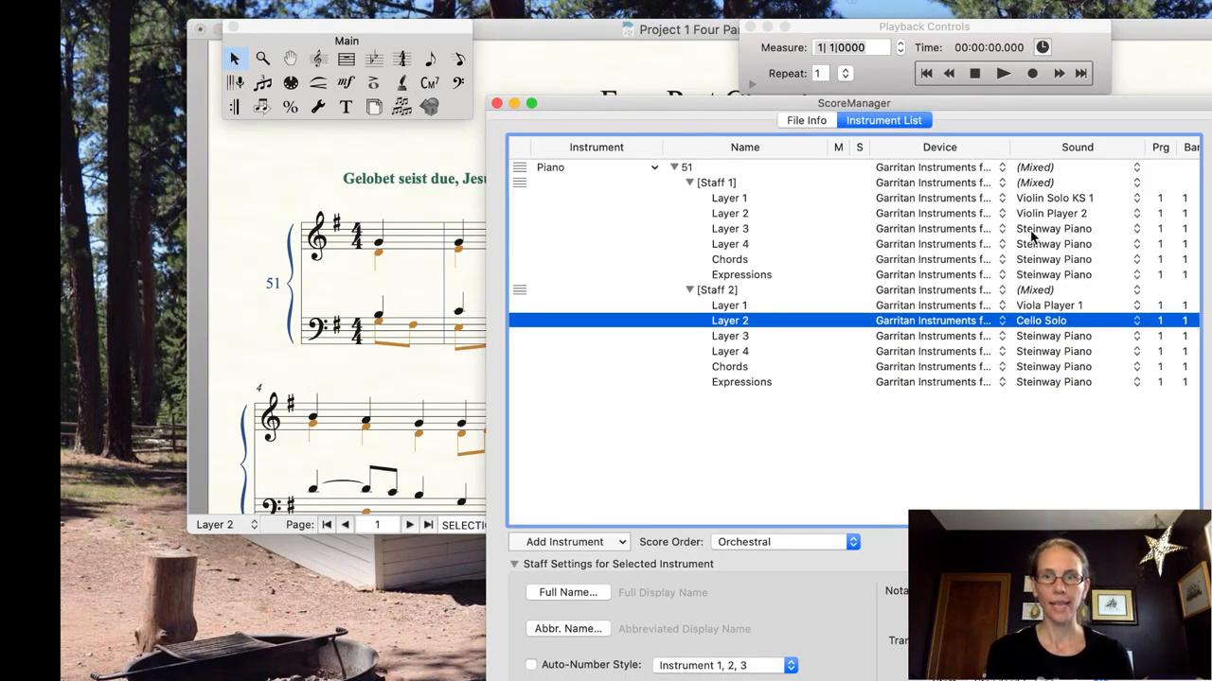
scroll(1032, 236, right, 3)
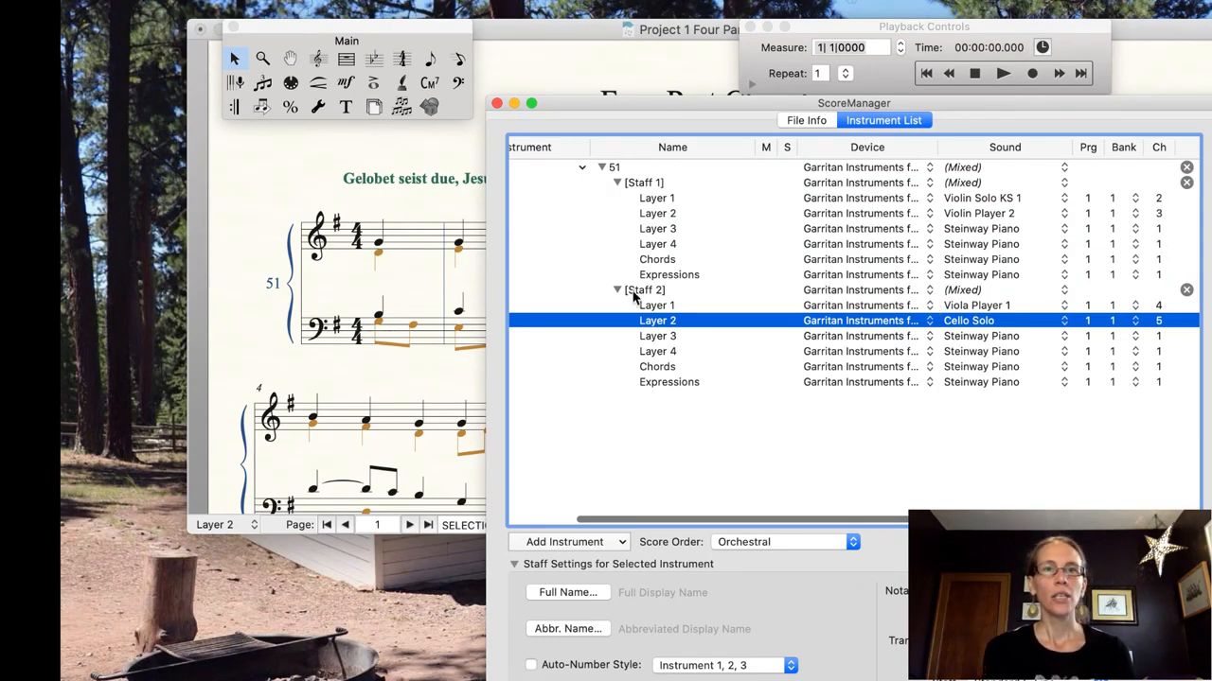
click(478, 7)
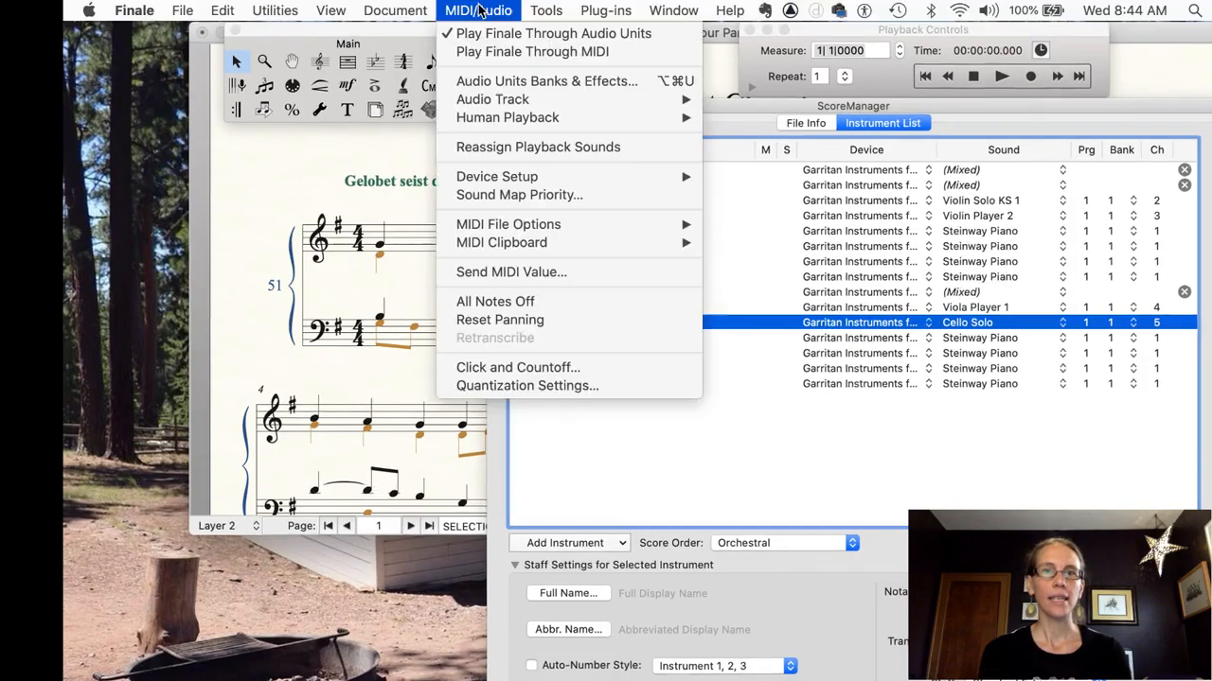
click(497, 83)
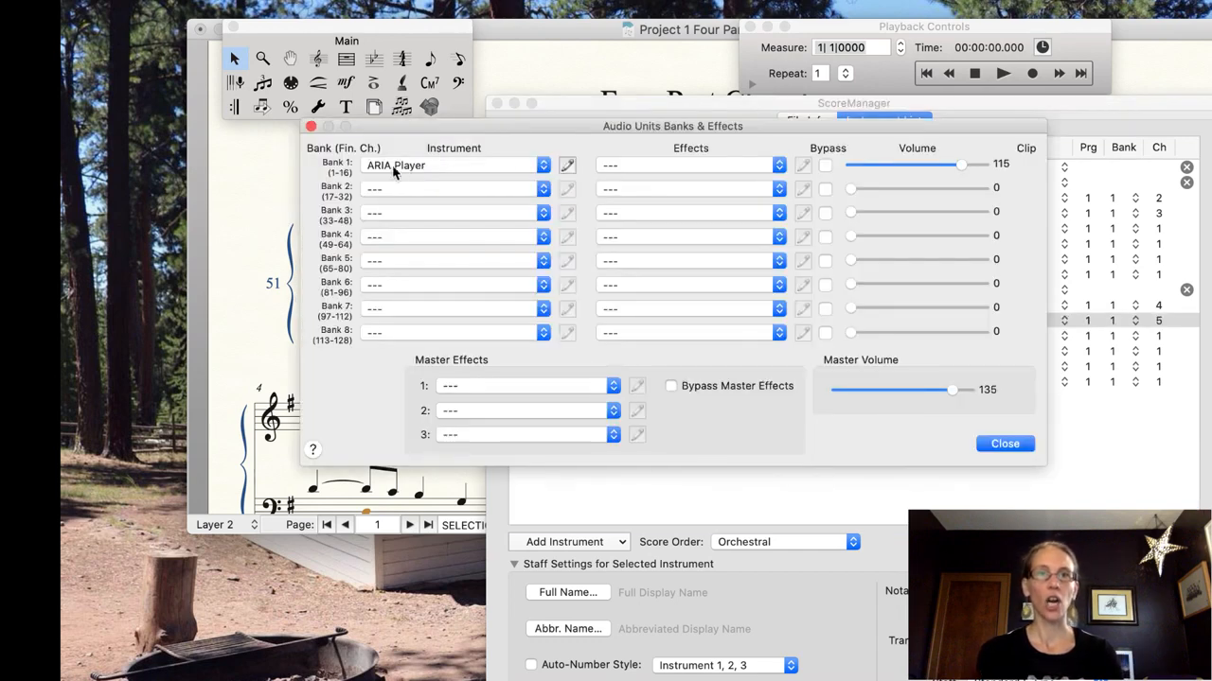
click(567, 166)
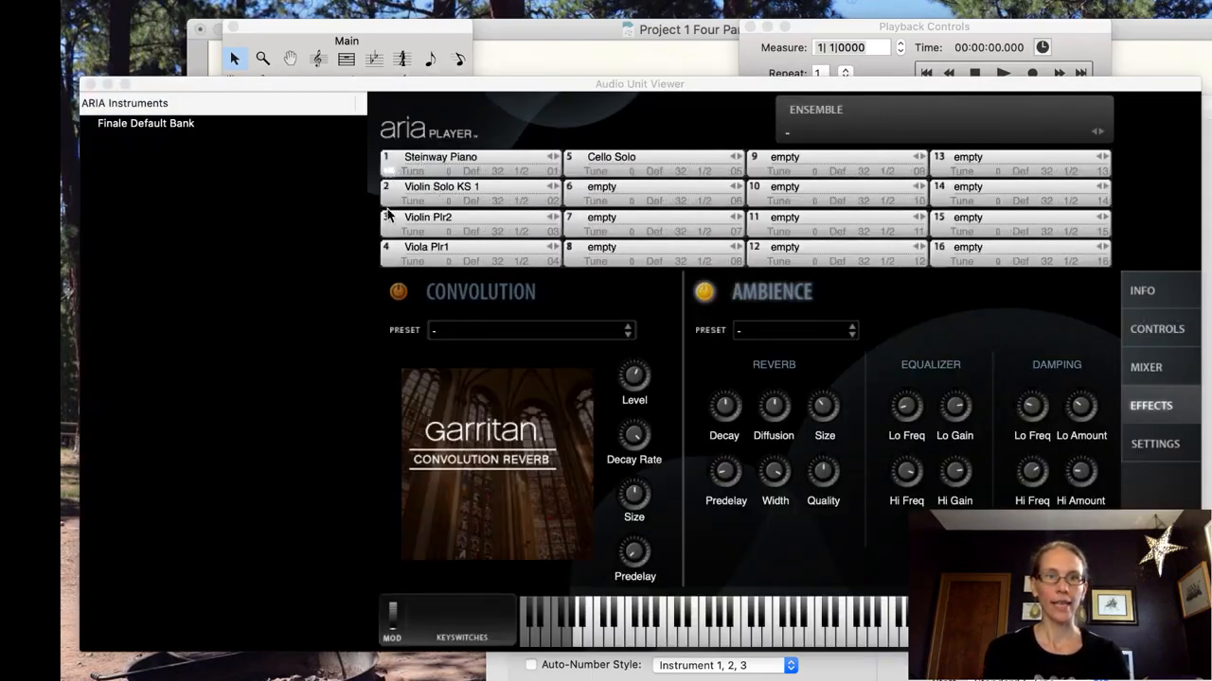
Step: Switch between the Violin Solo KS 1 and Violin Plr2 slots in ARIA Player to compare their playable ranges
click(390, 204)
click(390, 234)
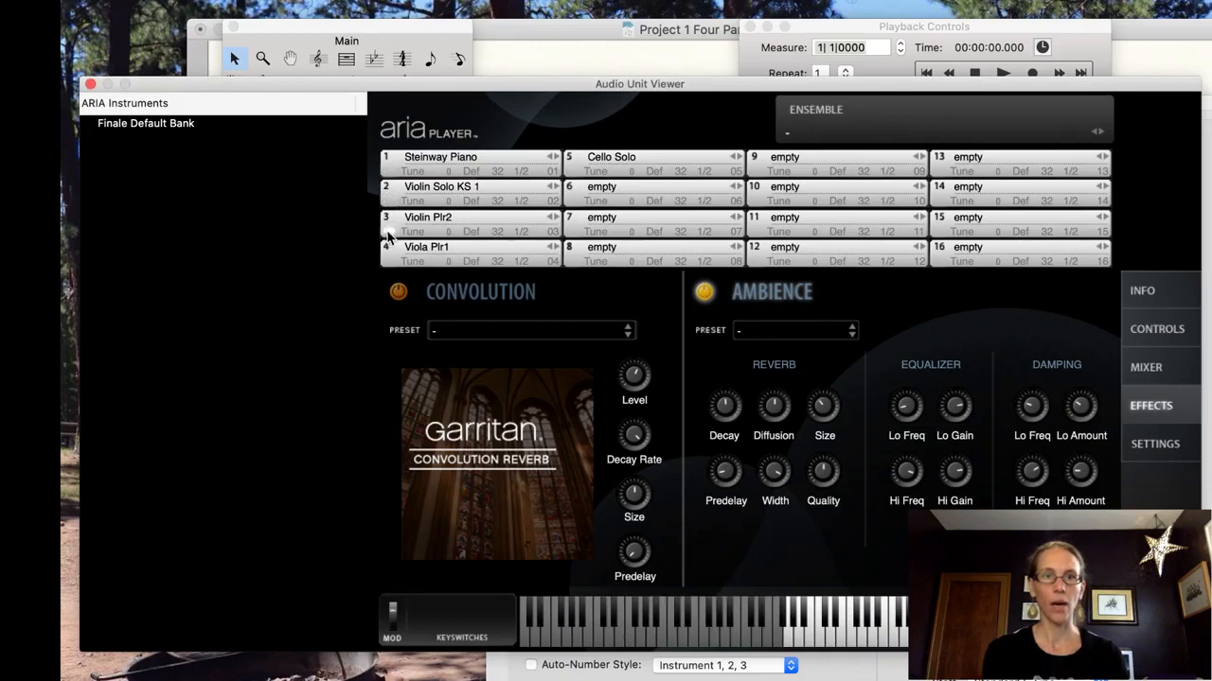
click(391, 202)
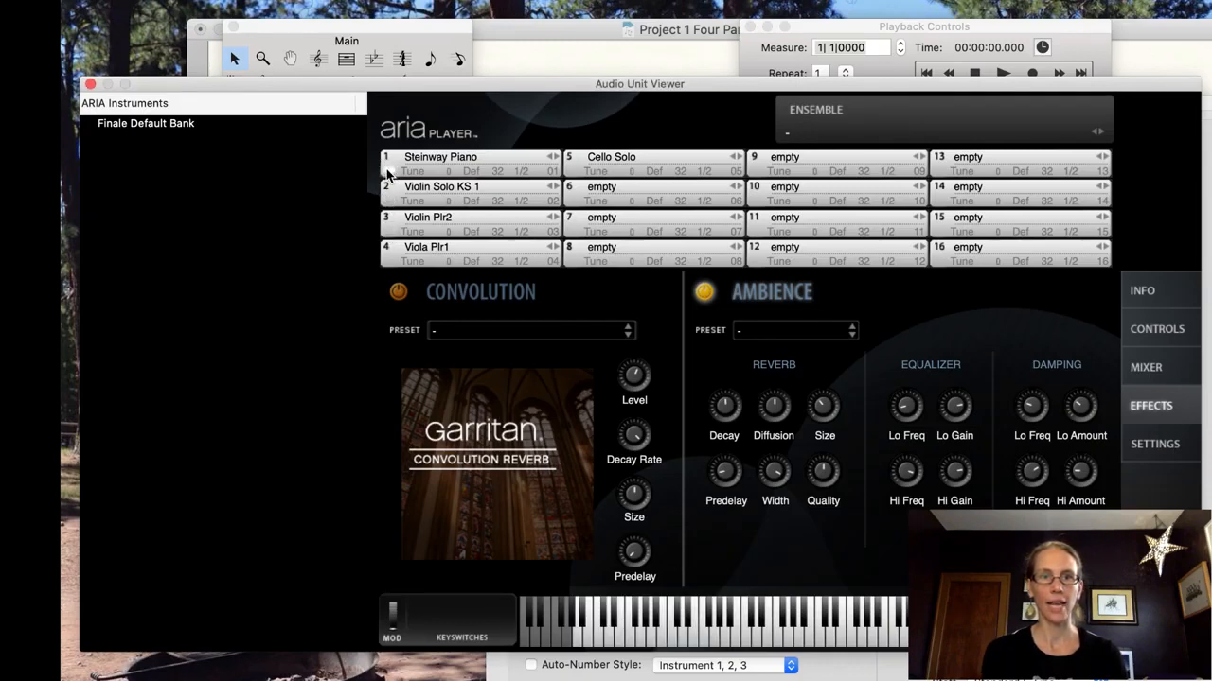
click(387, 202)
click(387, 231)
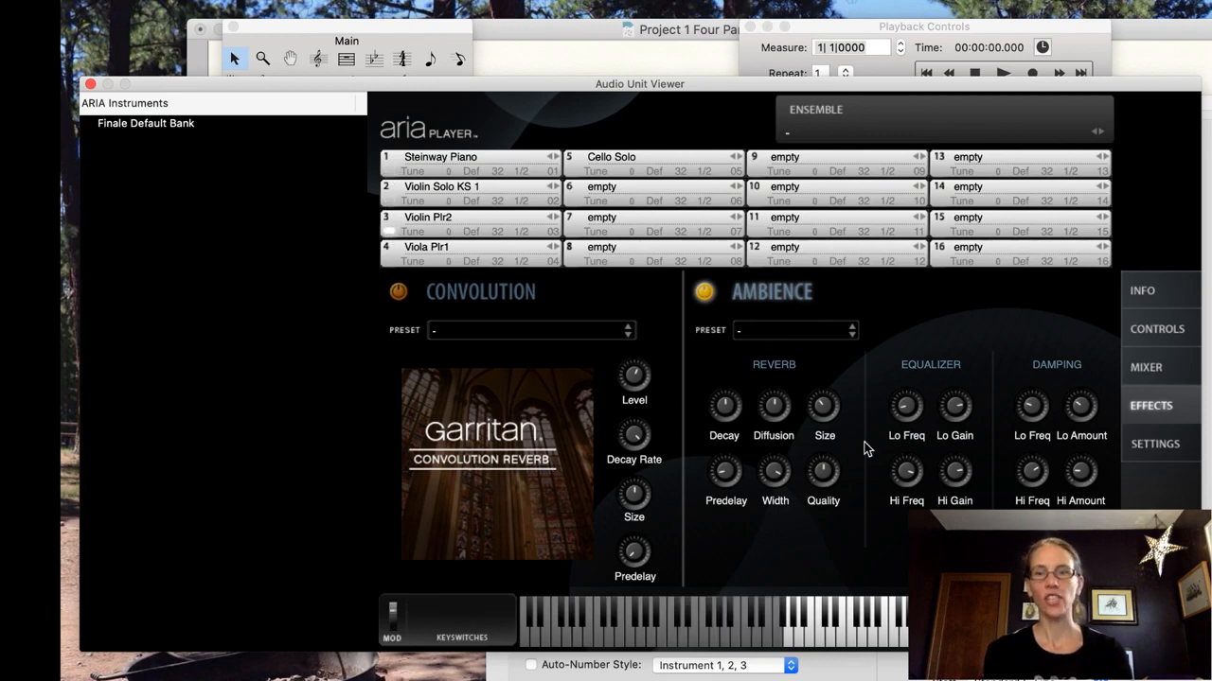
Step: Audition several notes with Violin Plr2 on the virtual keyboard, and inspect the ranges of Violin Solo KS 1 and Cello Solo
click(820, 636)
click(866, 642)
click(899, 642)
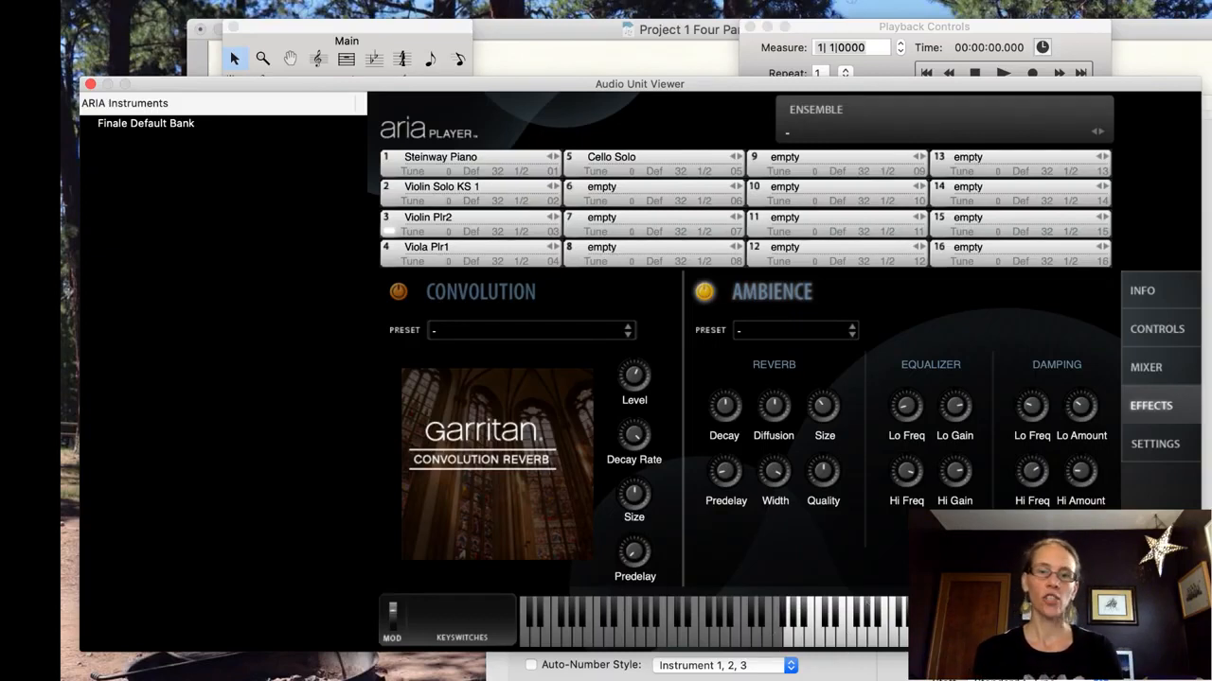
click(791, 647)
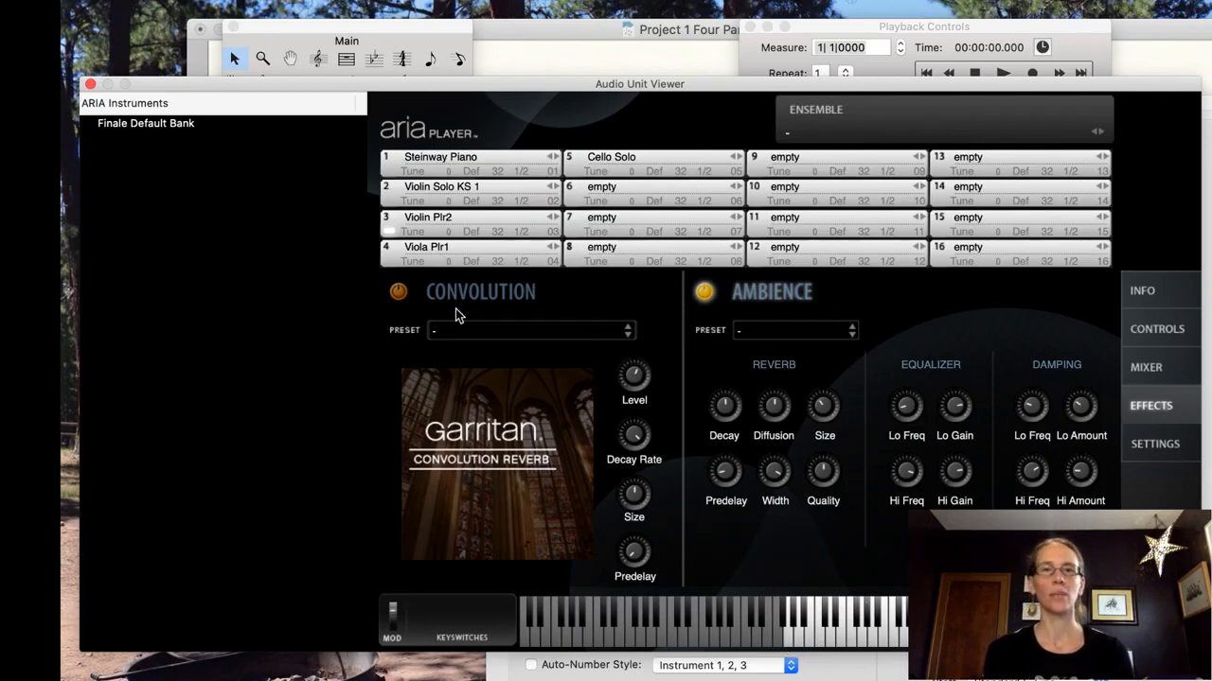
click(388, 201)
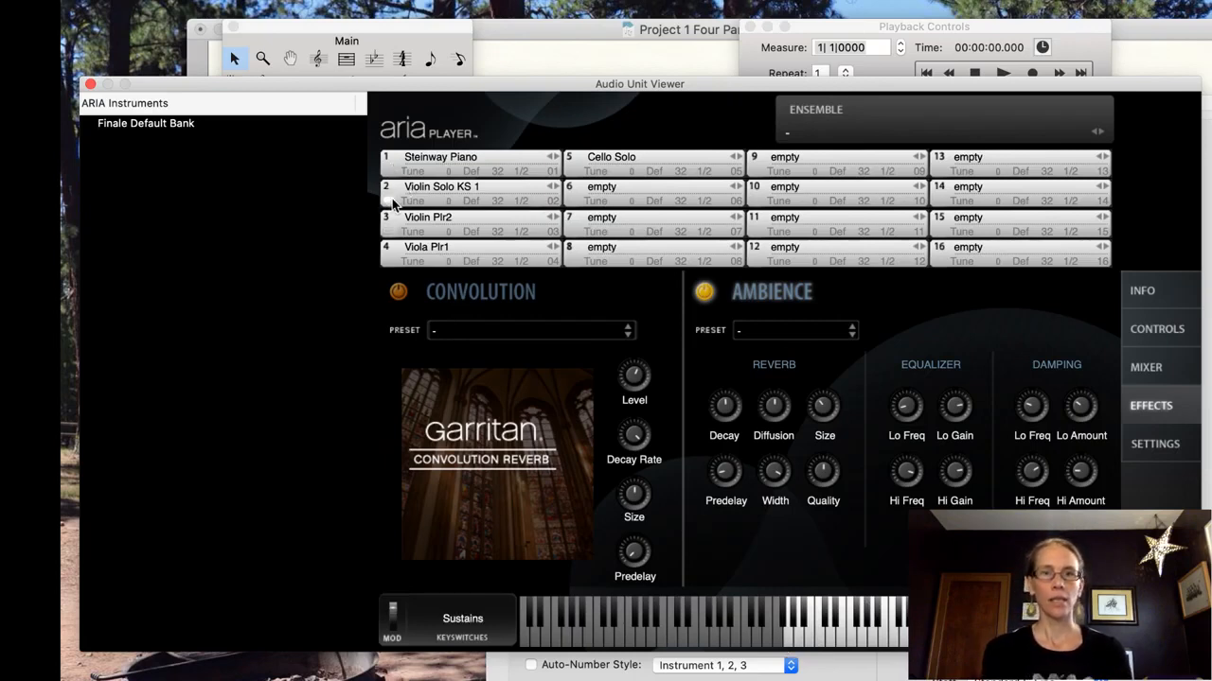
click(572, 174)
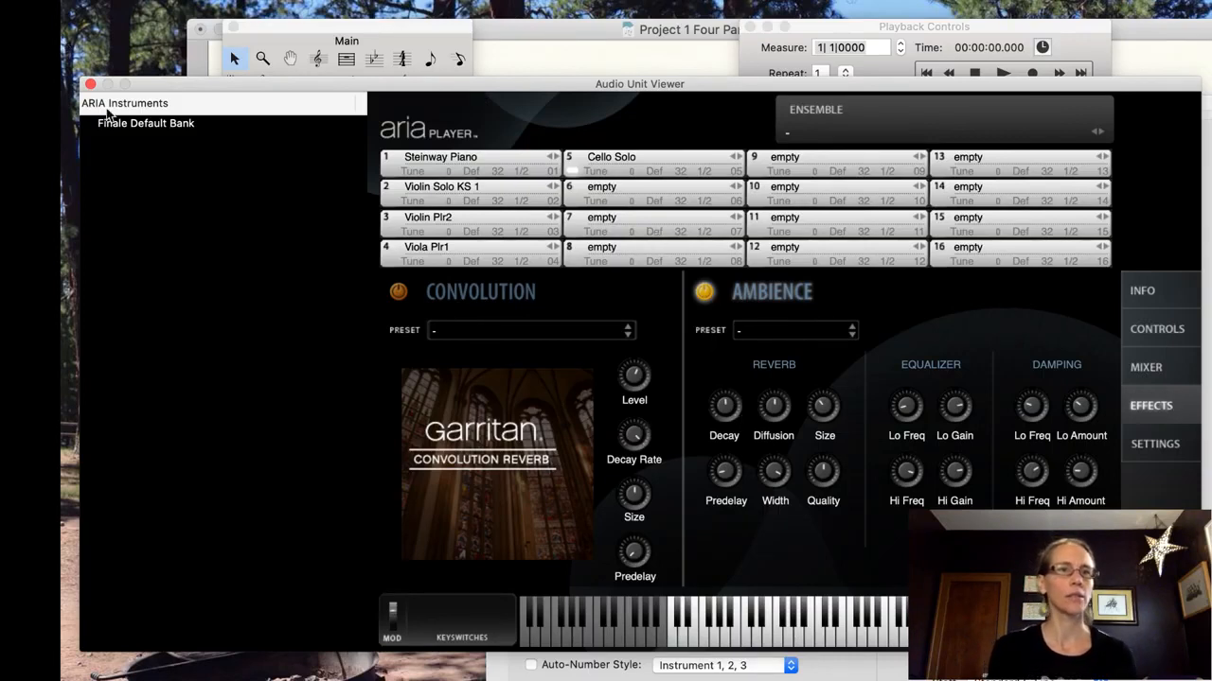
Step: Close ARIA Player, the Audio Units Banks & Effects dialog and the ScoreManager to return to the score
click(89, 85)
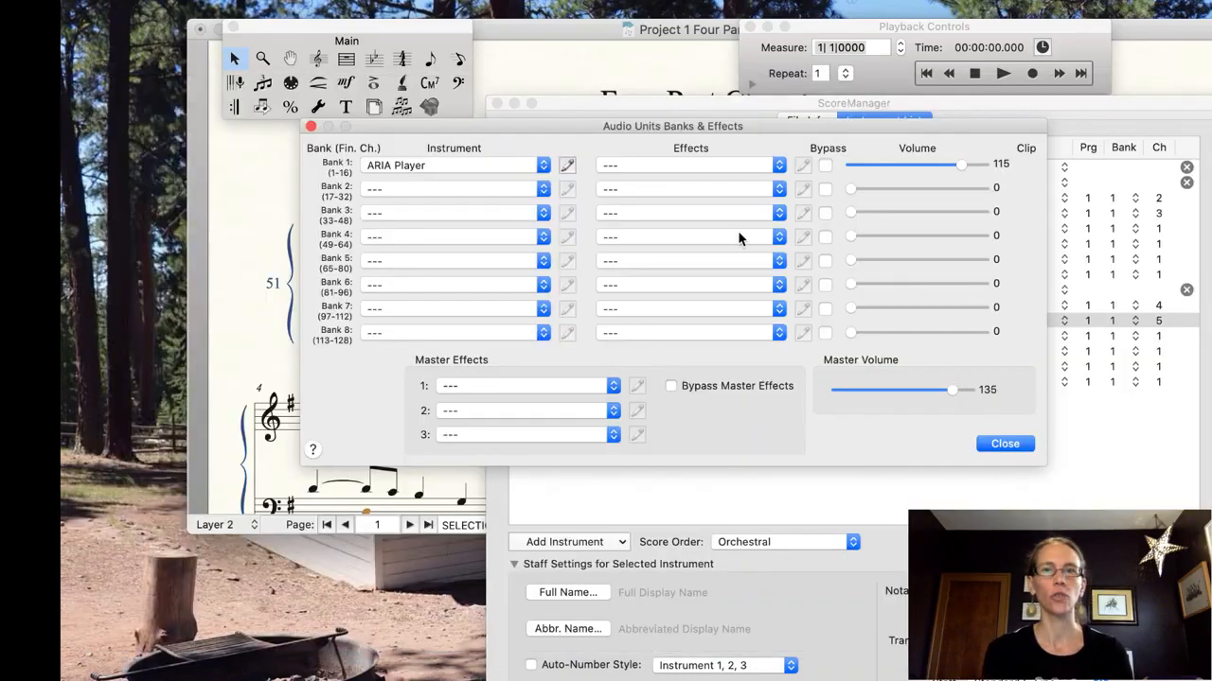
click(310, 127)
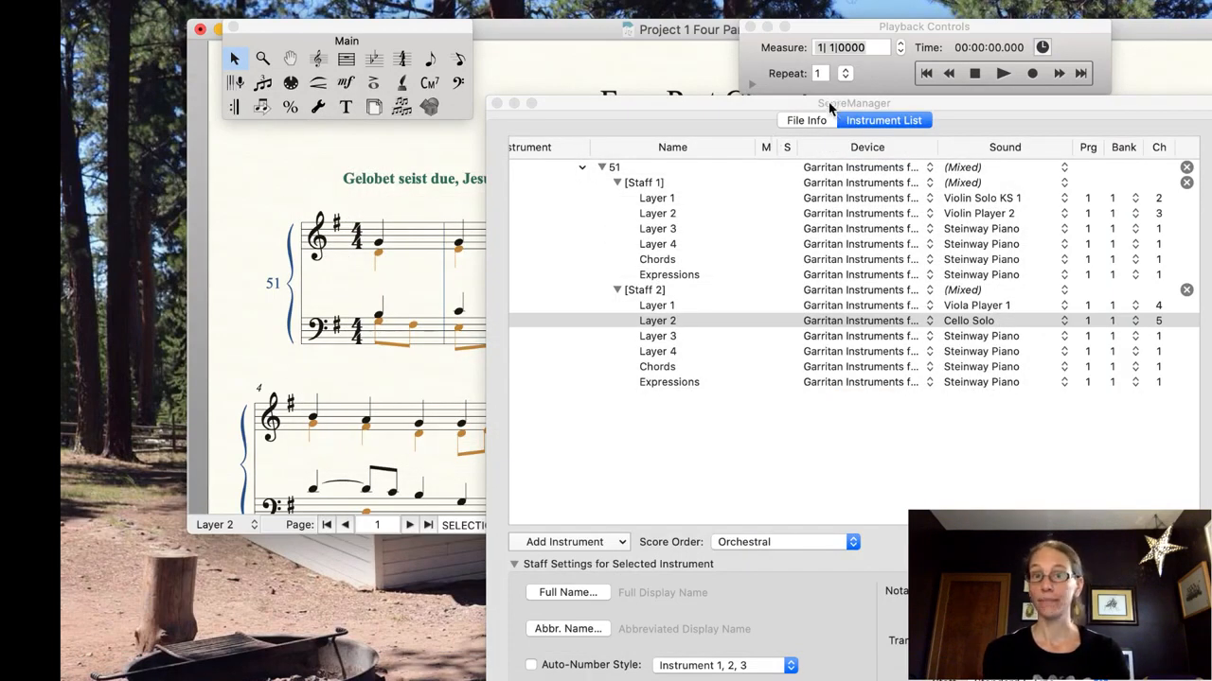
click(500, 110)
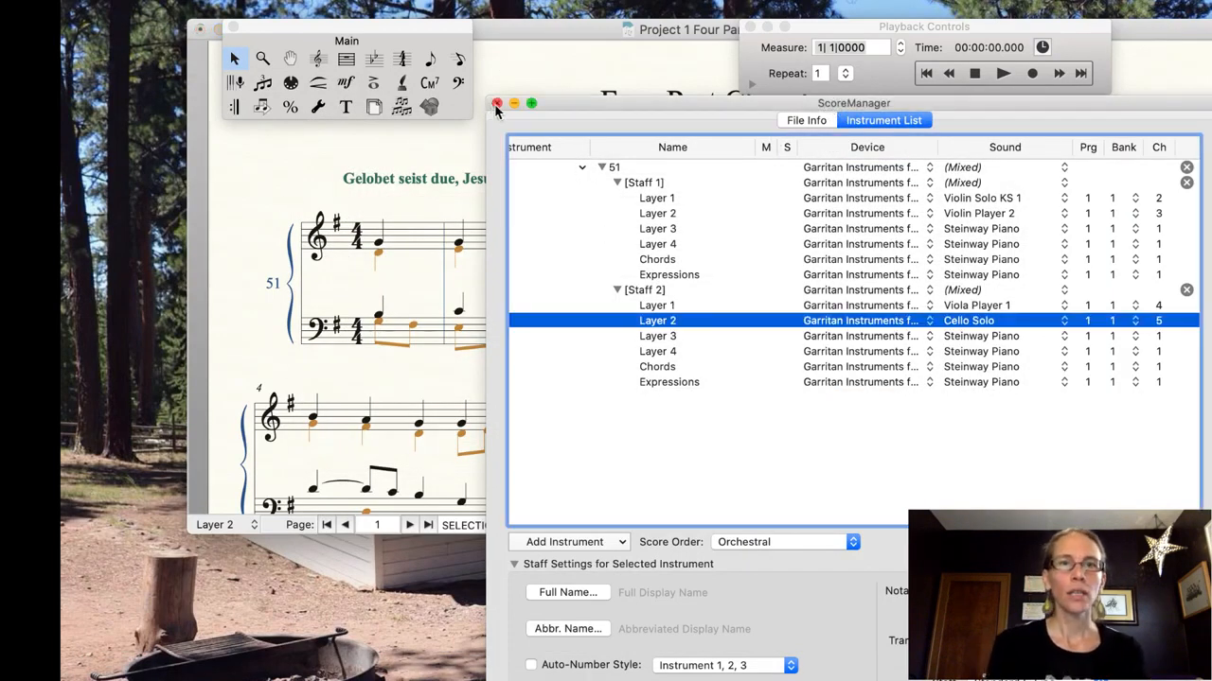
click(496, 104)
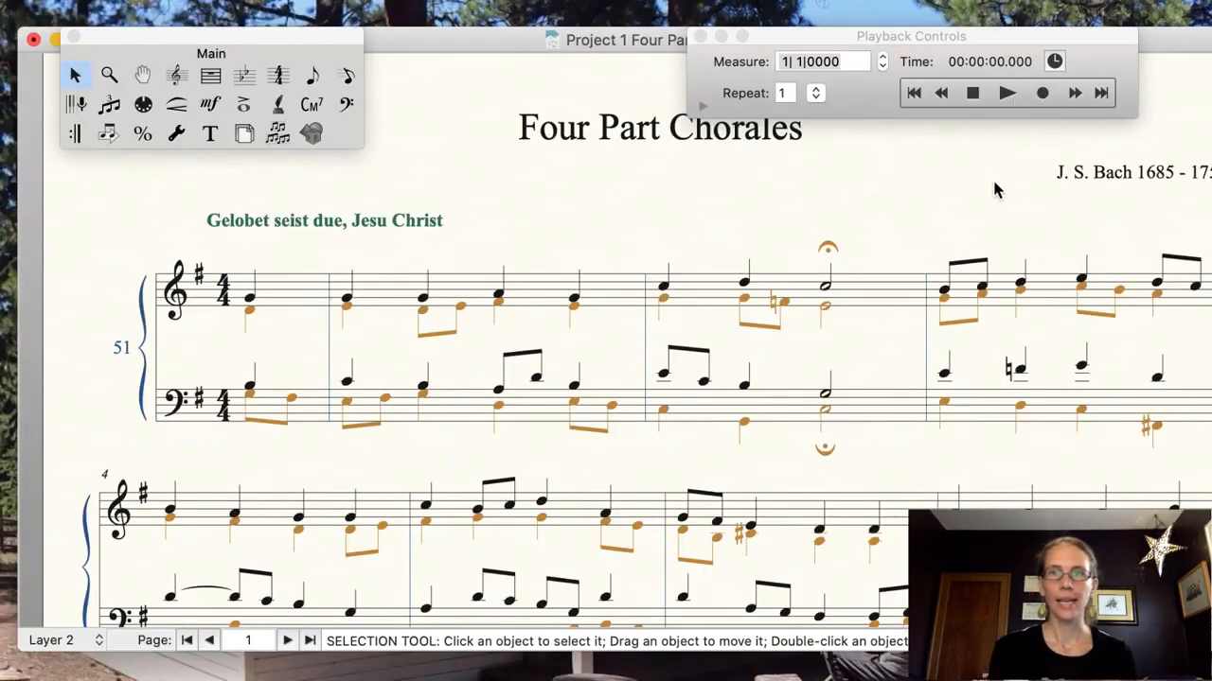
Step: Play the chorale from measure 1 through the first fermata to hear the string sounds, and stop the playback
click(1007, 94)
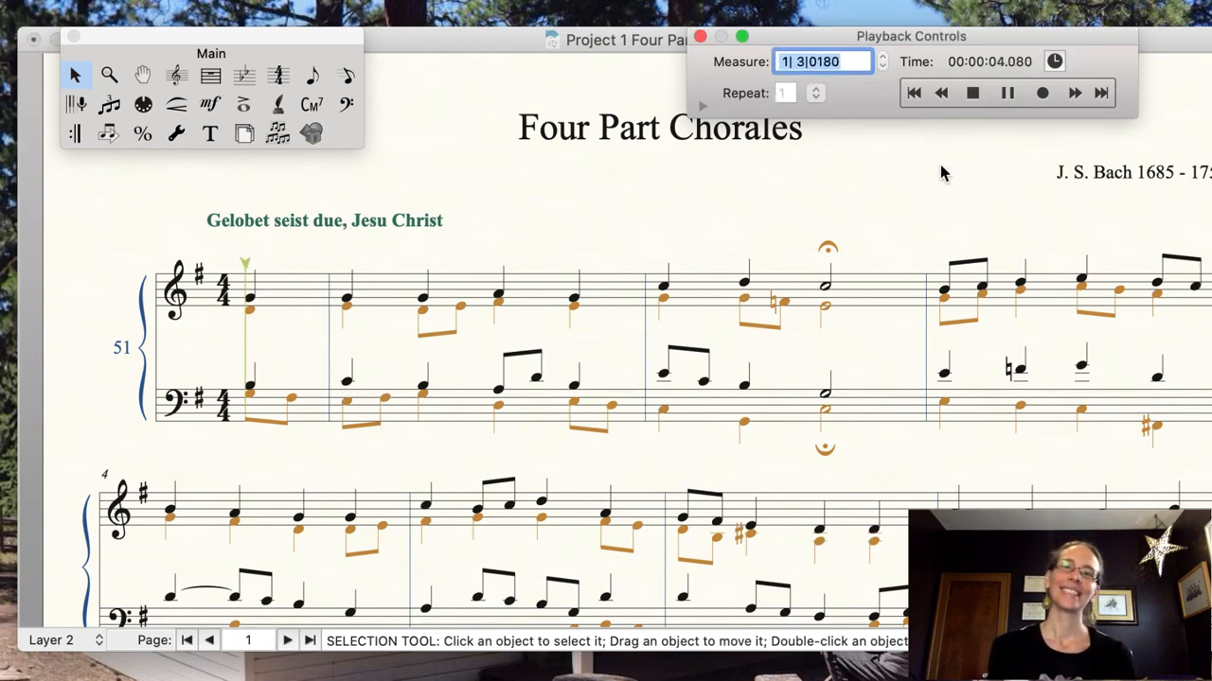
click(972, 94)
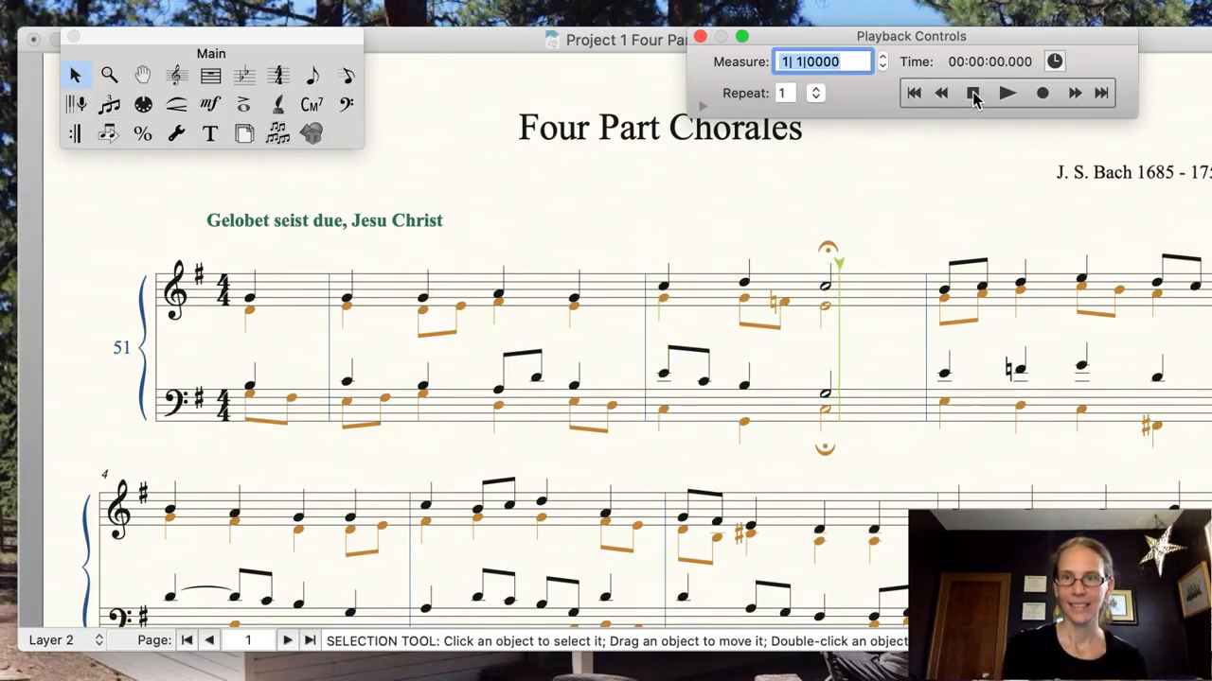
click(975, 97)
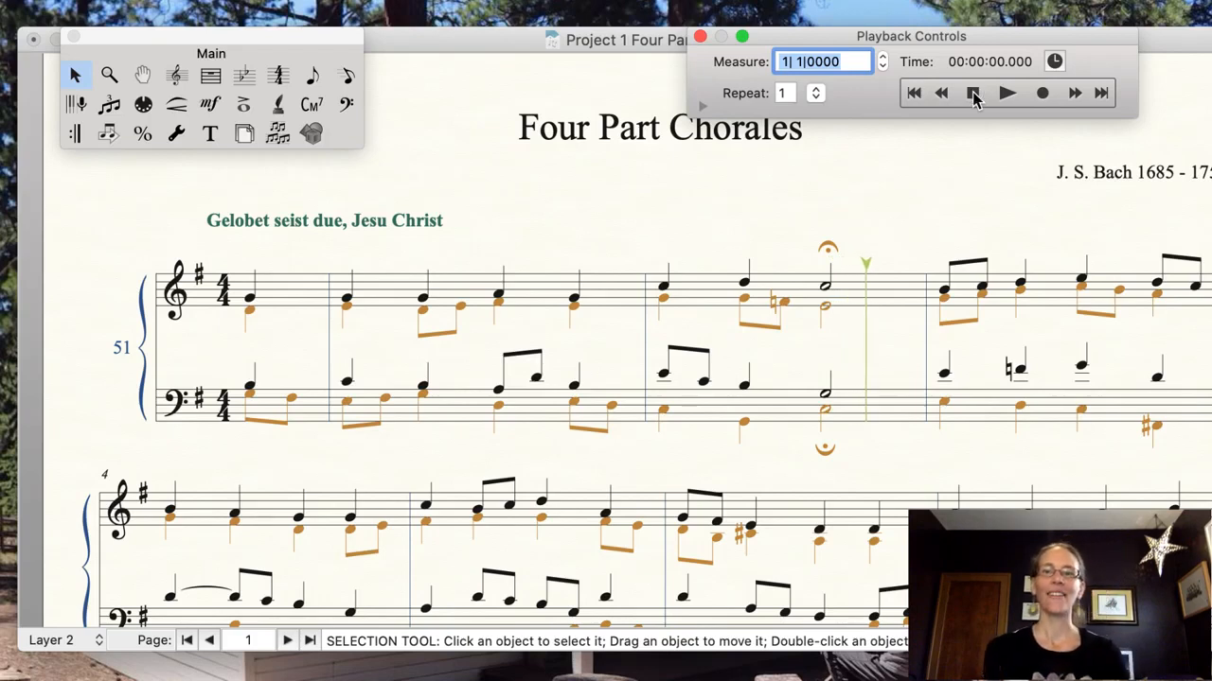
click(926, 429)
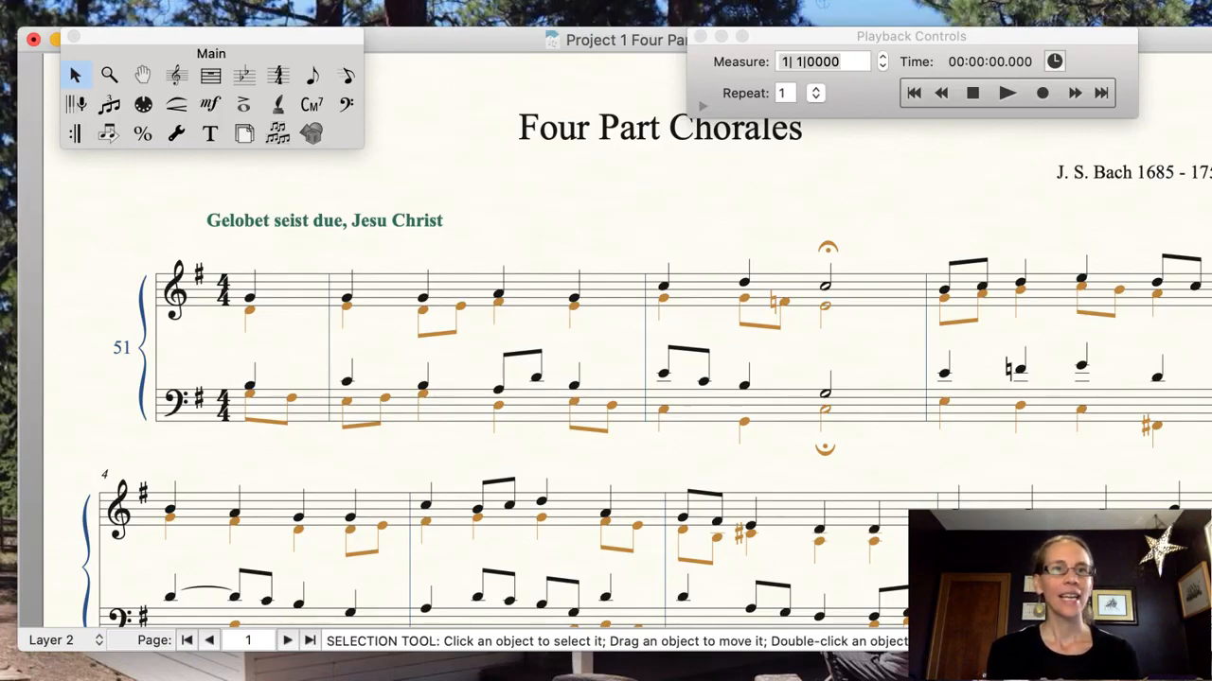
Step: Open the print settings for the score, examine the Save as PDF option and dismiss the dialog
click(129, 11)
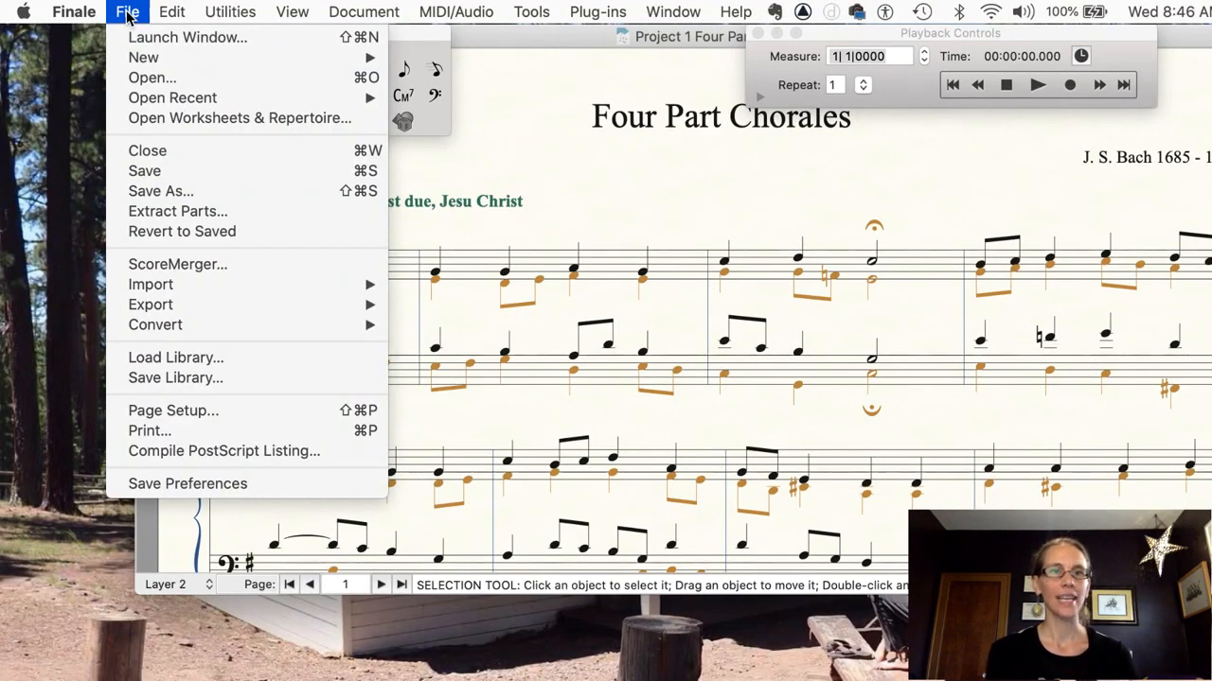
mouse_move(149, 313)
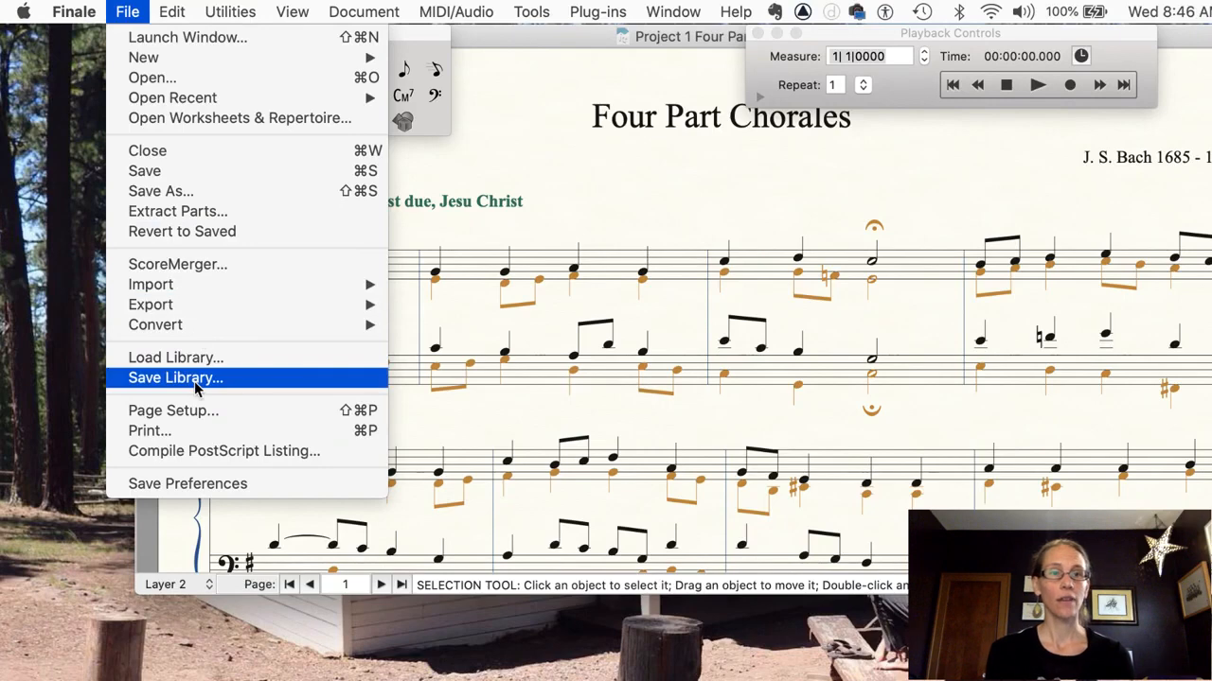
click(159, 431)
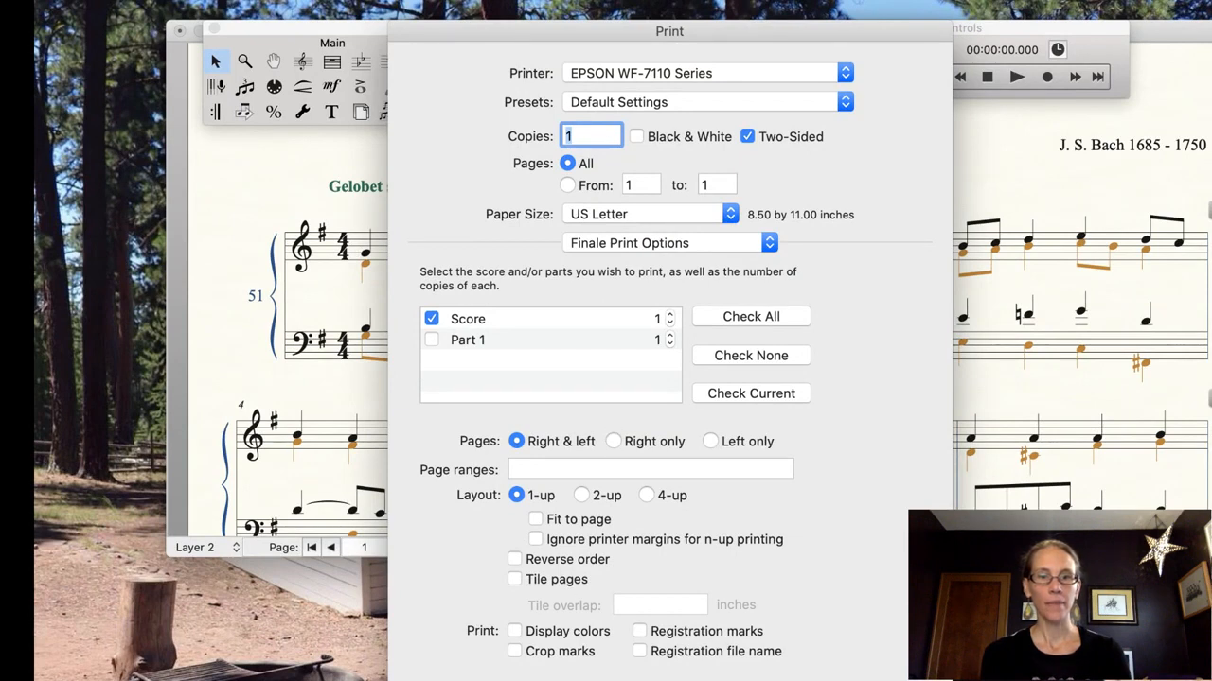
click(482, 680)
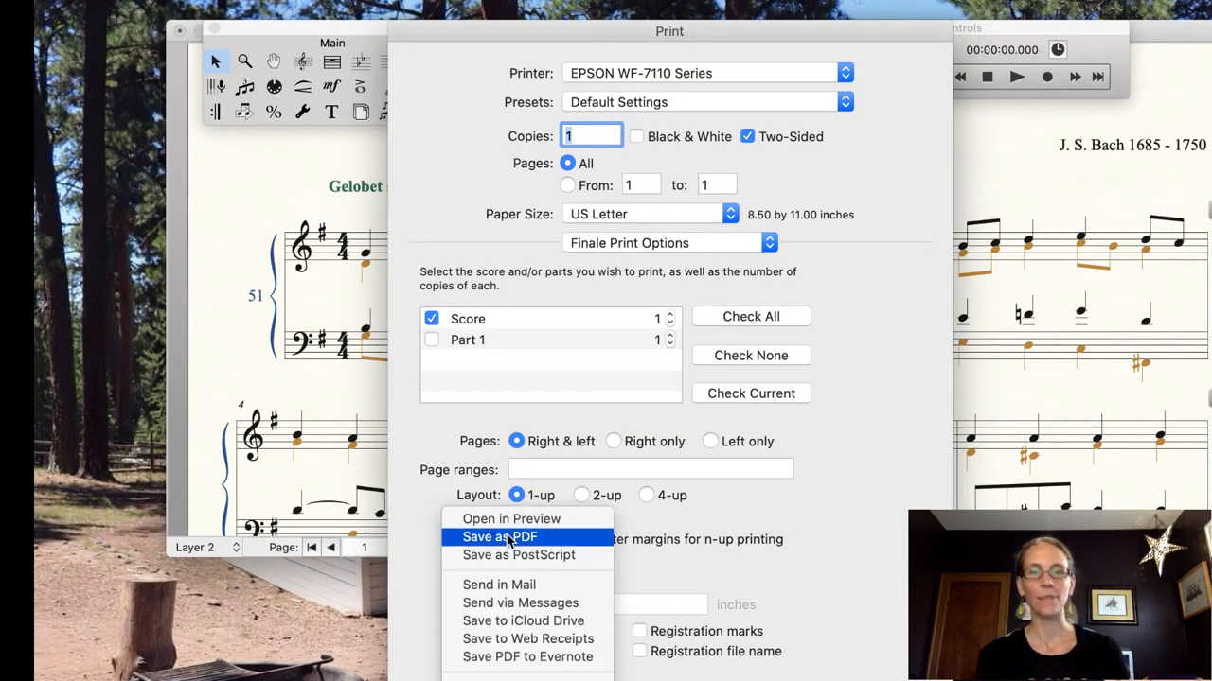
click(888, 593)
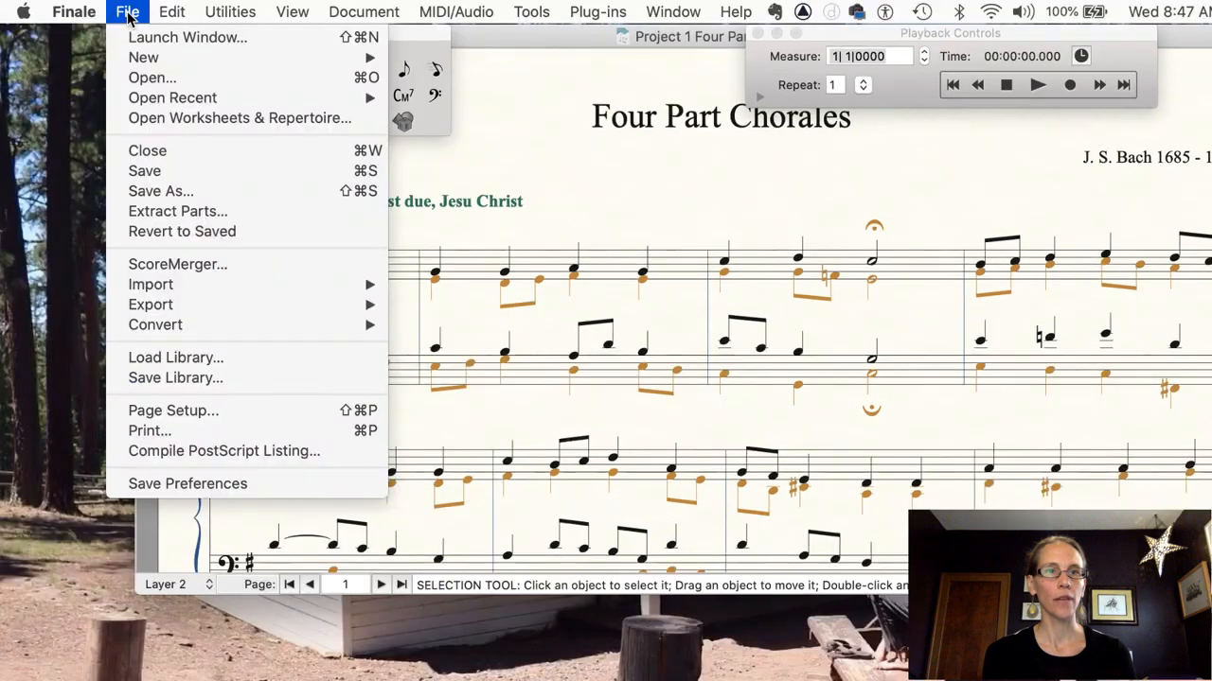
click(9, 16)
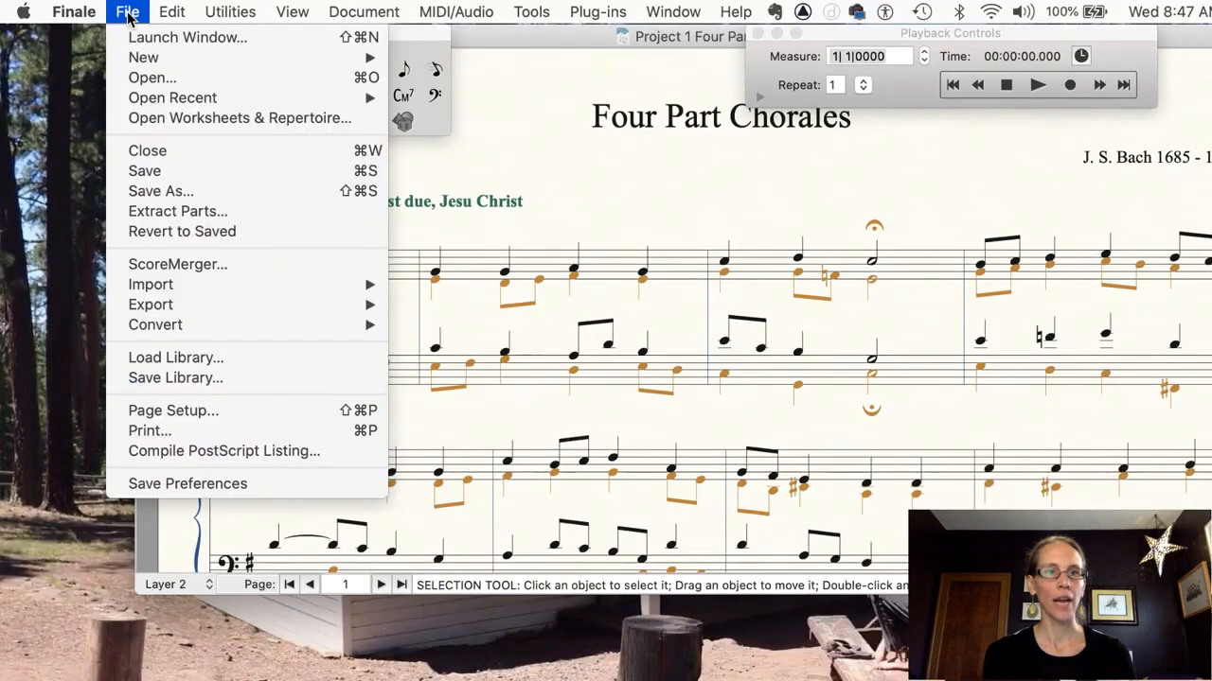
mouse_move(147, 312)
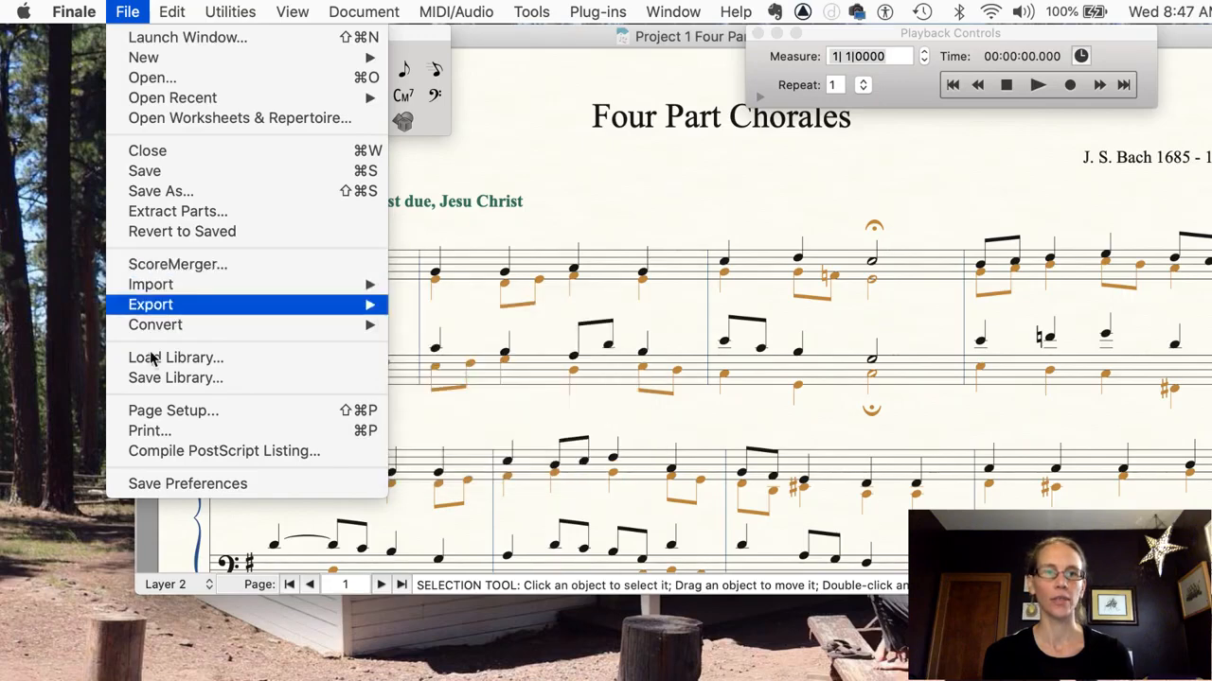
click(644, 208)
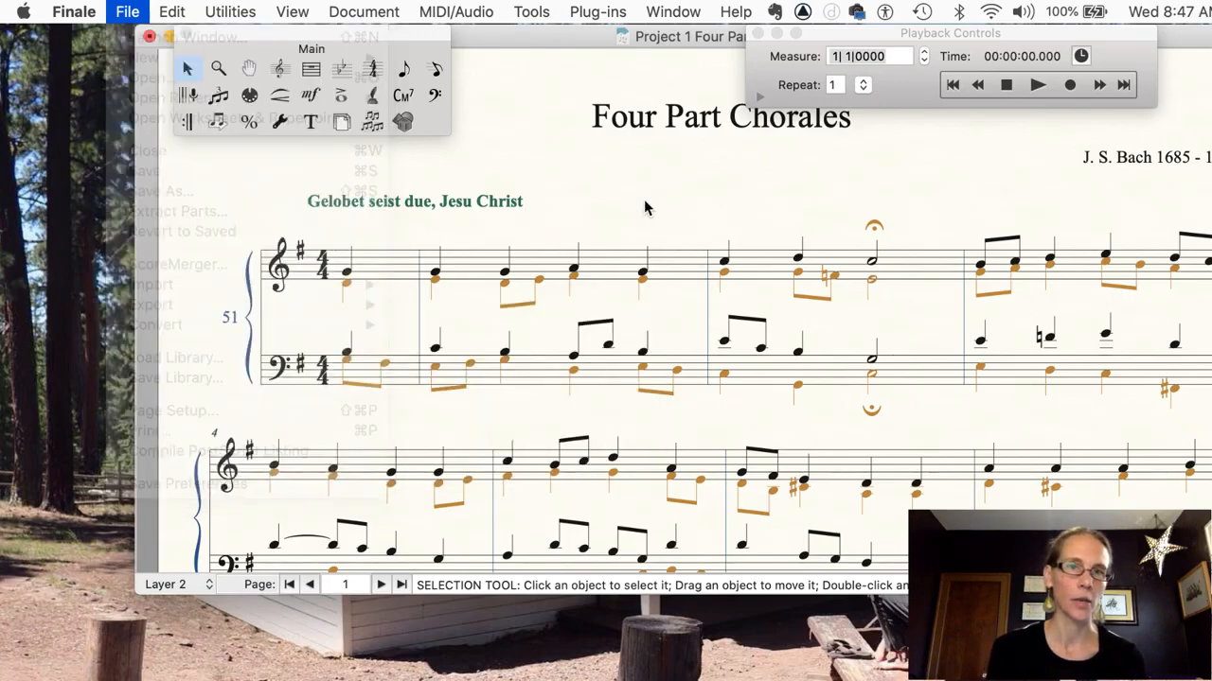